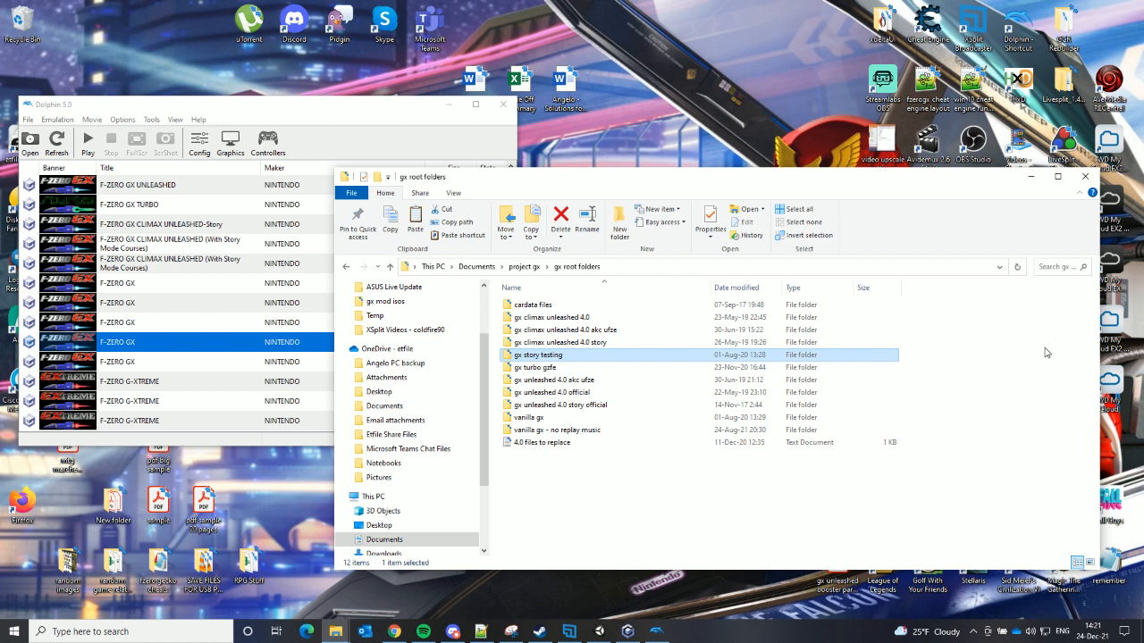
Open the root folder inside gx story testing and minimize the Dolphin window
double_click(559, 356)
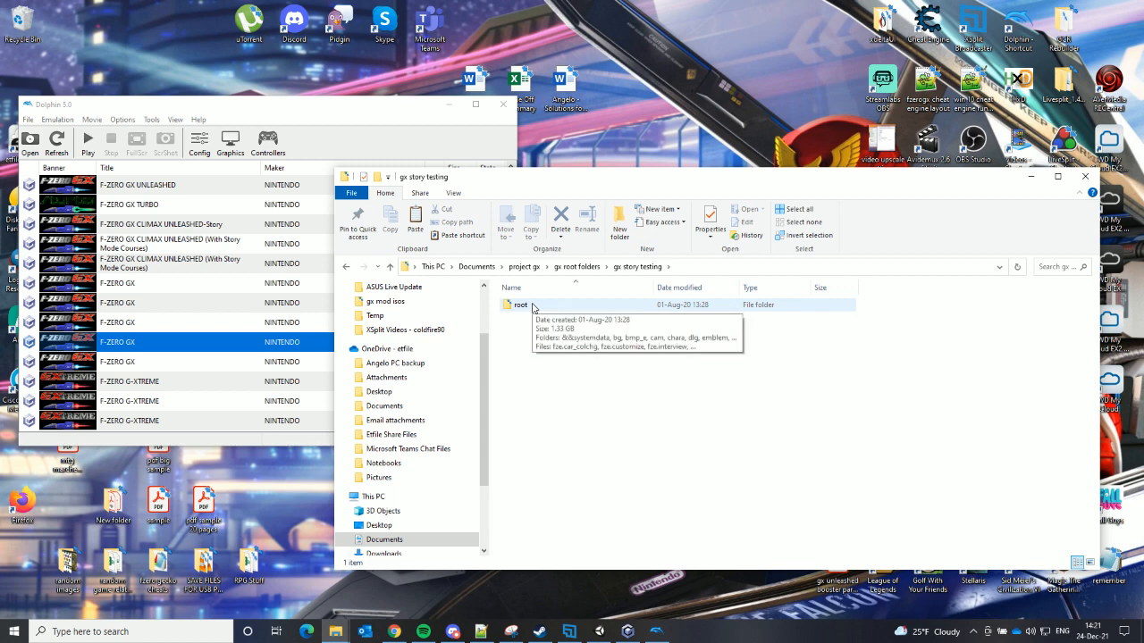
left_click(450, 105)
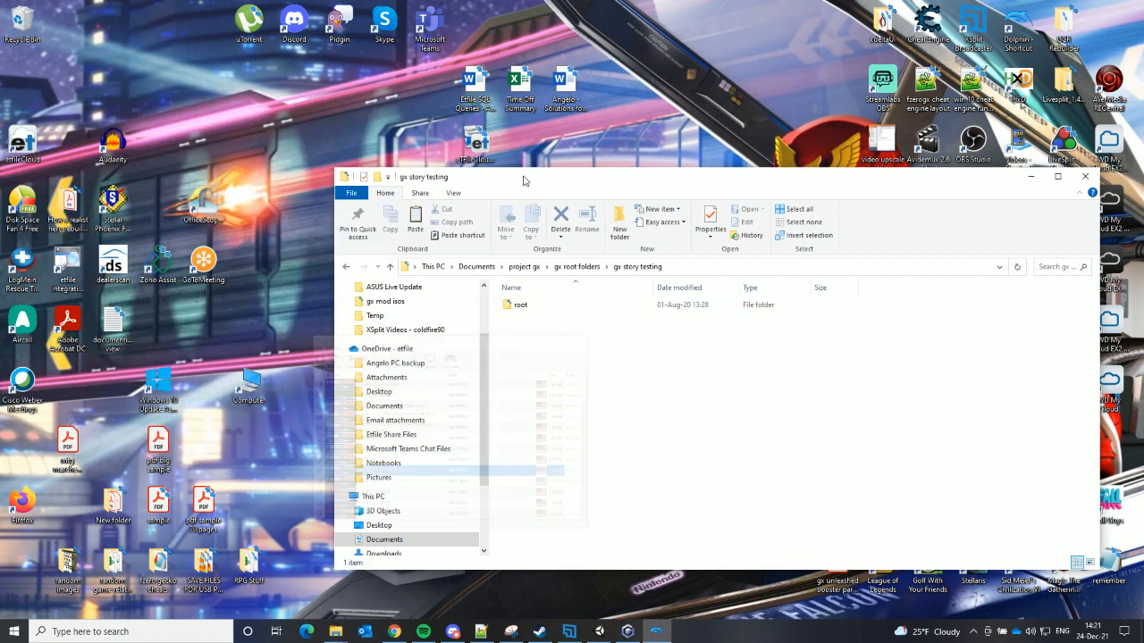
double_click(515, 306)
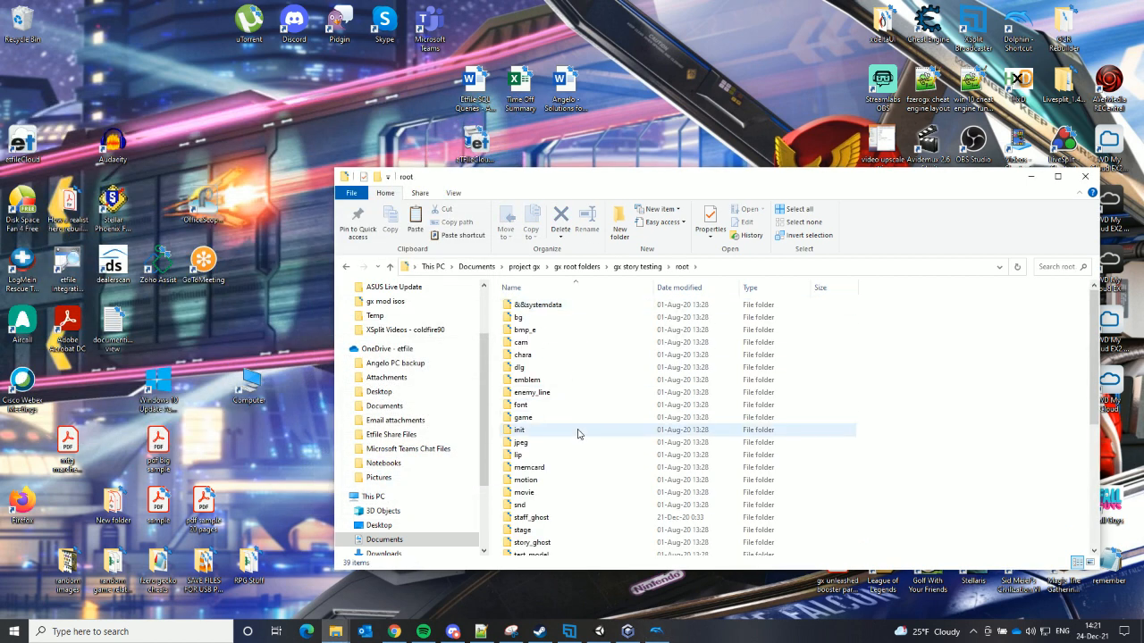
Open the vehicle_parts folder, sort it by type, and examine the FMI files for the custom parts, such as parts_bst01
scroll(578, 434, "down", 3)
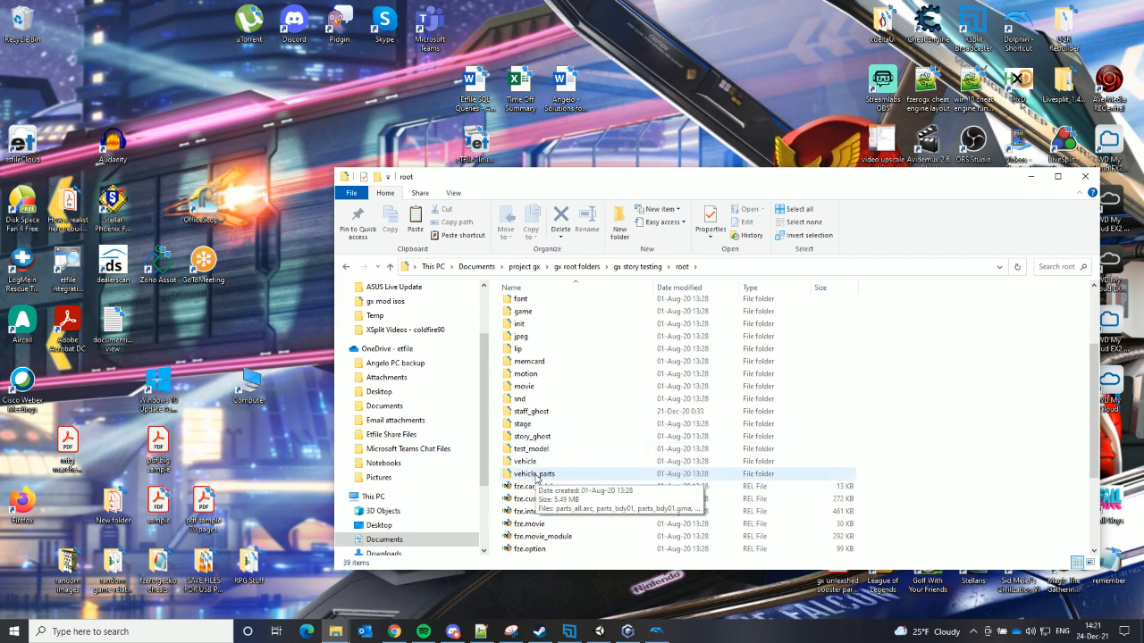
double_click(536, 475)
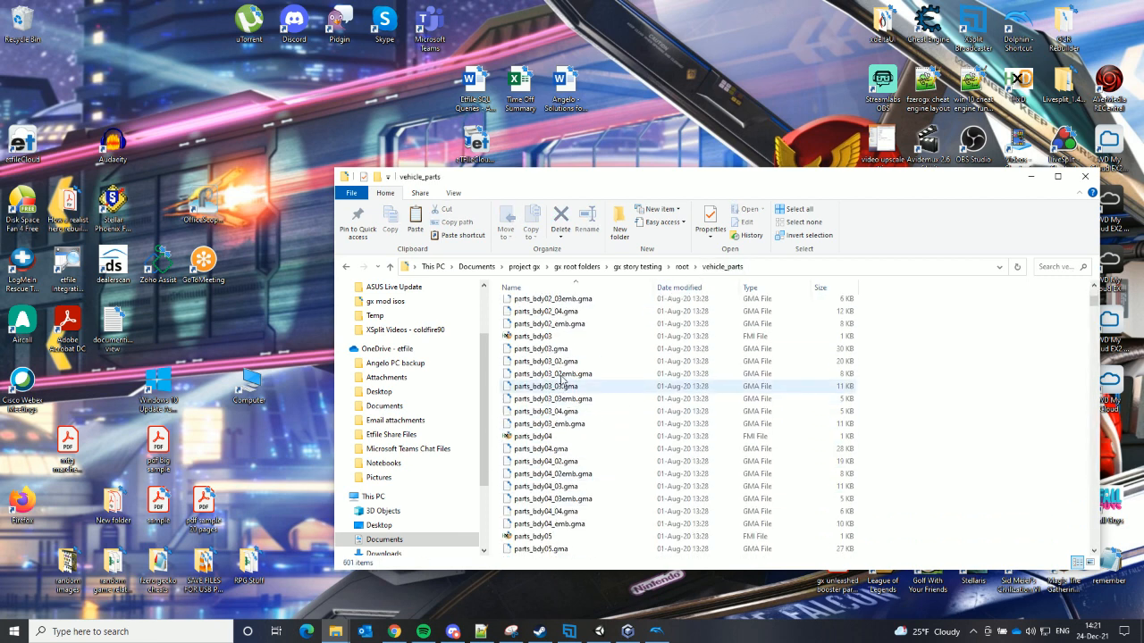
left_click(541, 288)
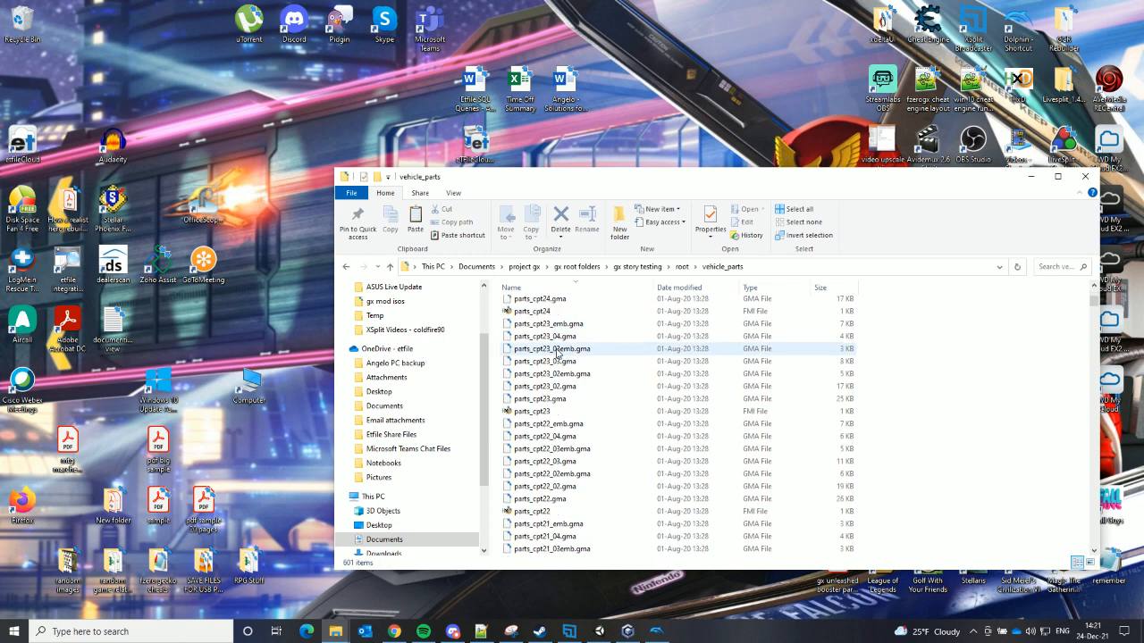
scroll(559, 352, "down", 11)
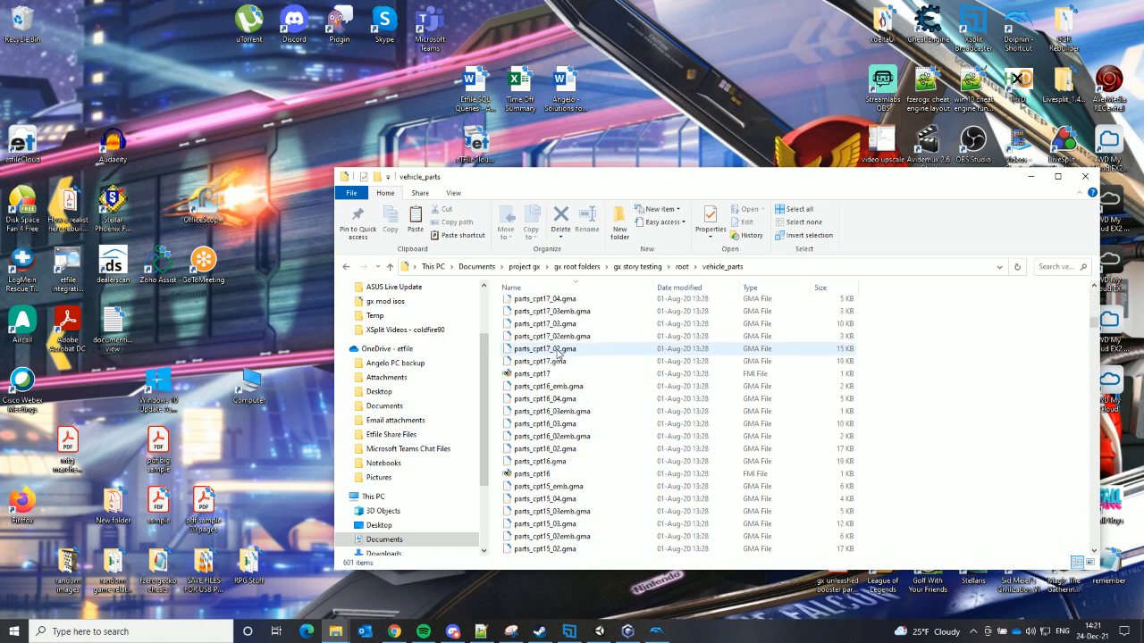
left_click(751, 288)
scroll(594, 384, "down", 3)
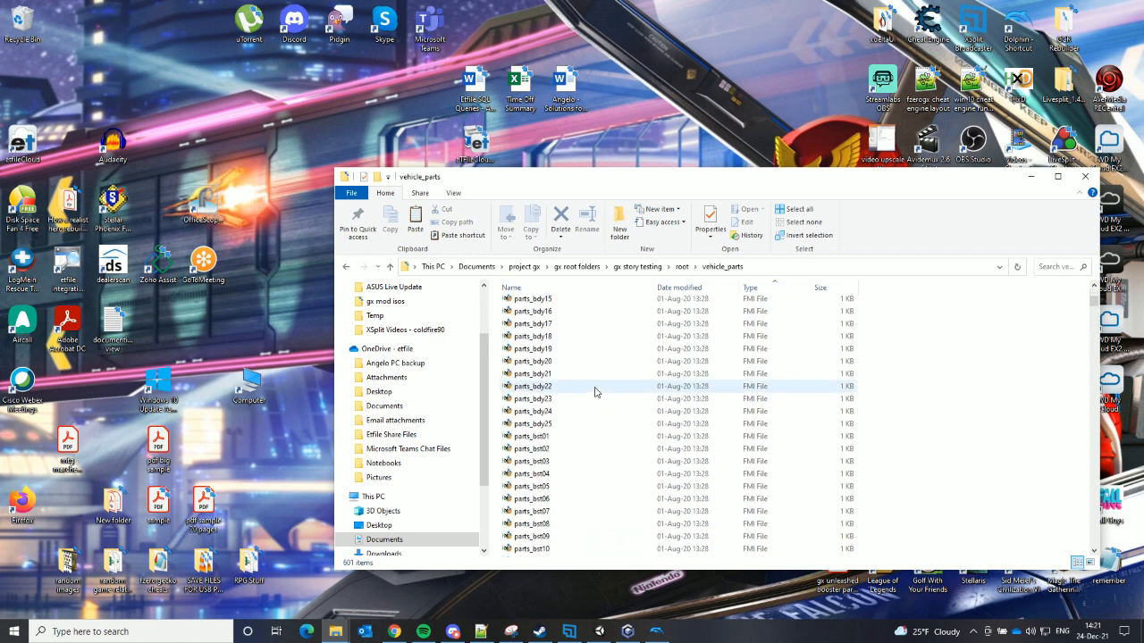
scroll(589, 415, "down", 12)
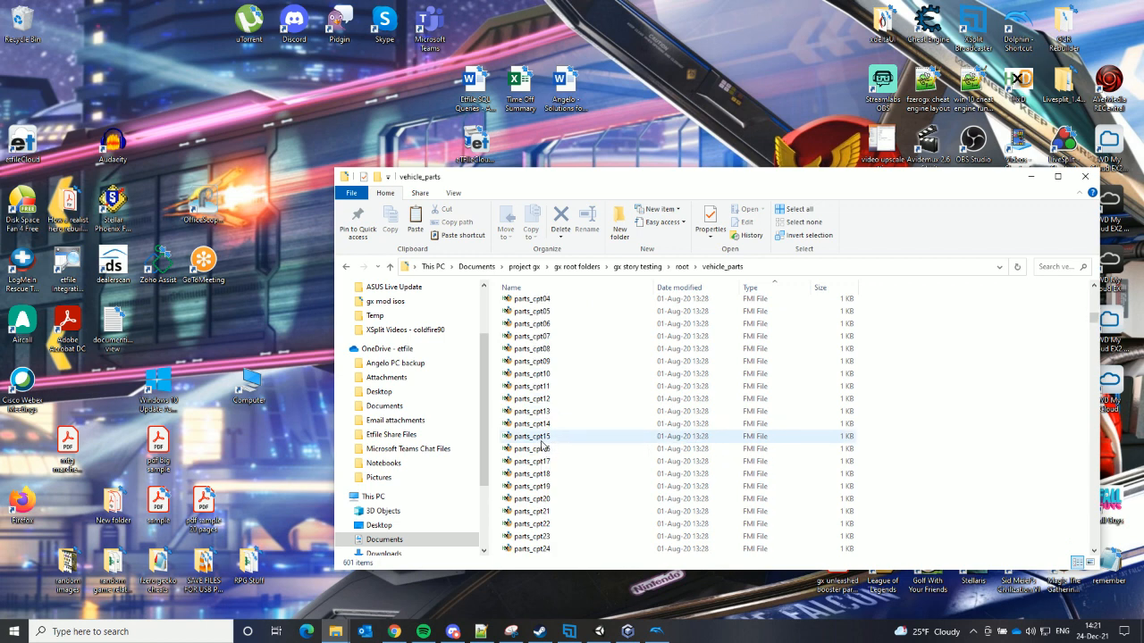
scroll(542, 444, "up", 15)
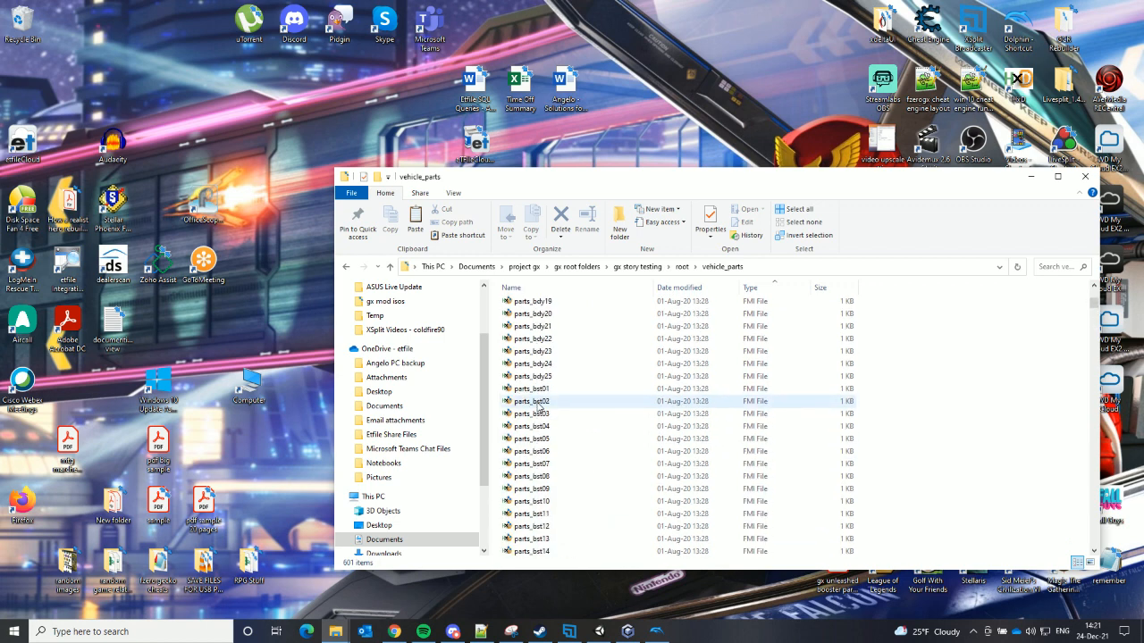
left_click(533, 393)
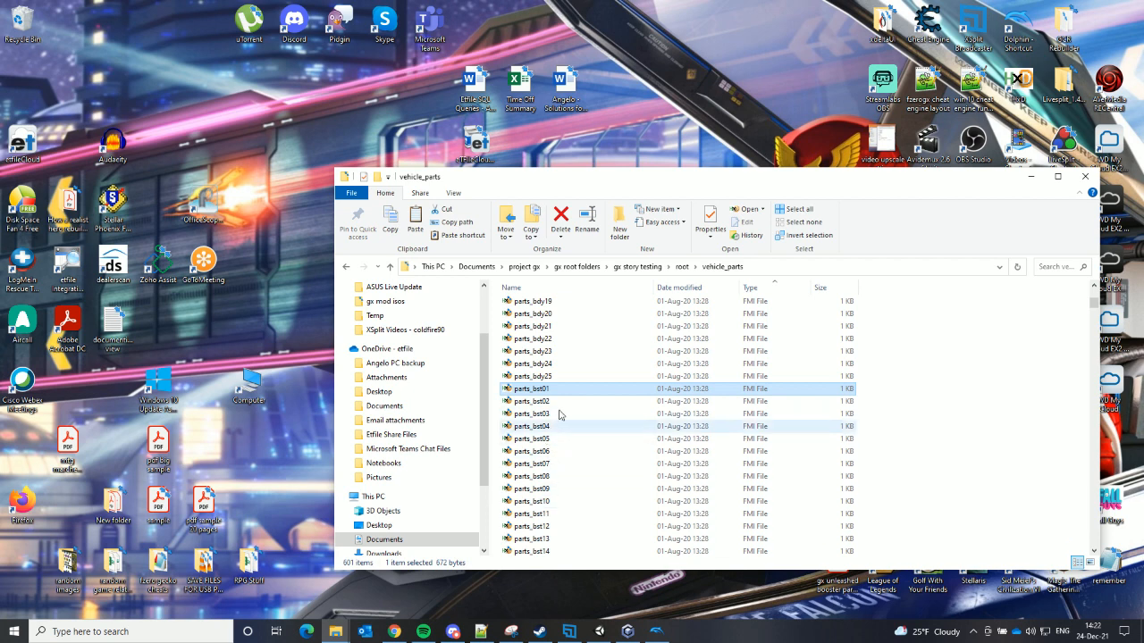
Copy bfalcon_e.arc, bfalcon_p.arc and vehicle_sel.arc from the vehicle folder in gx story testing's root
left_click(684, 267)
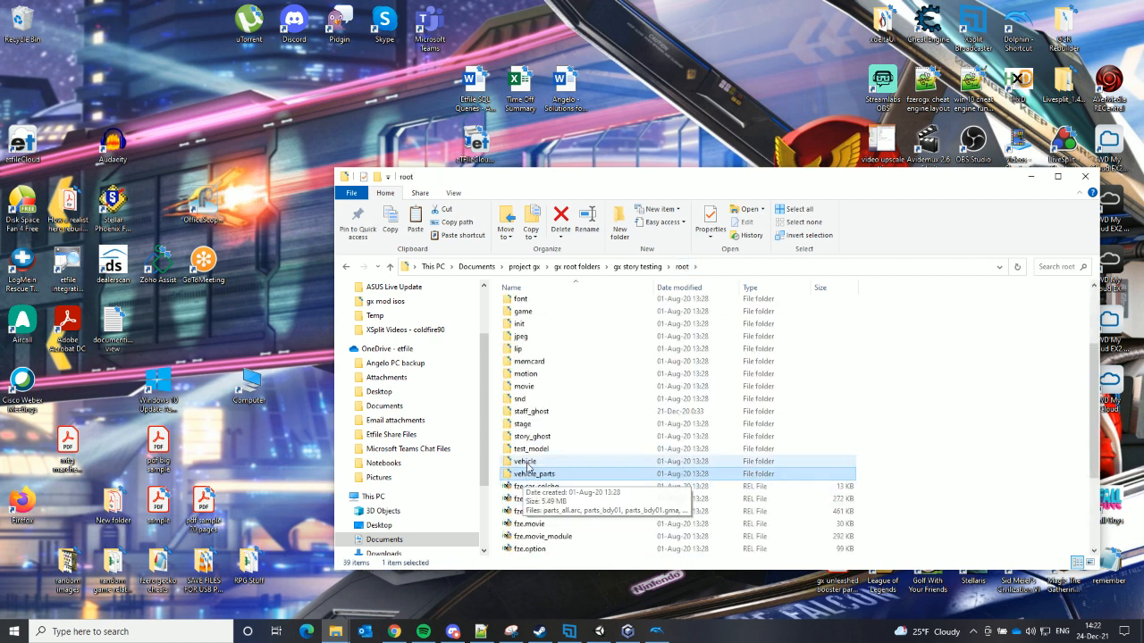
double_click(527, 463)
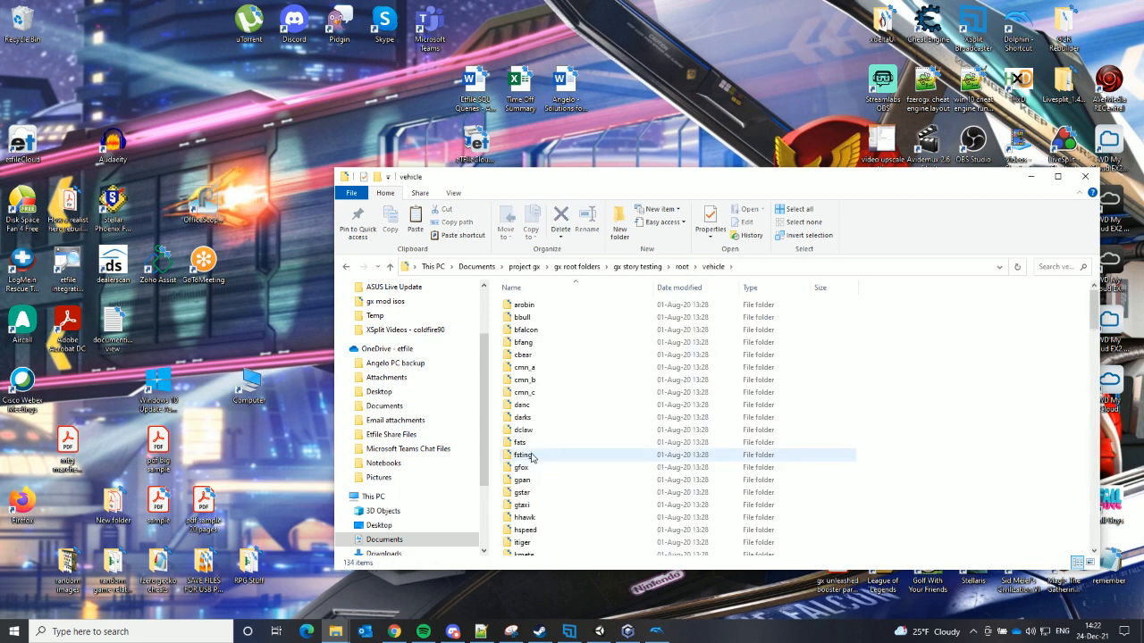
scroll(531, 461, "down", 15)
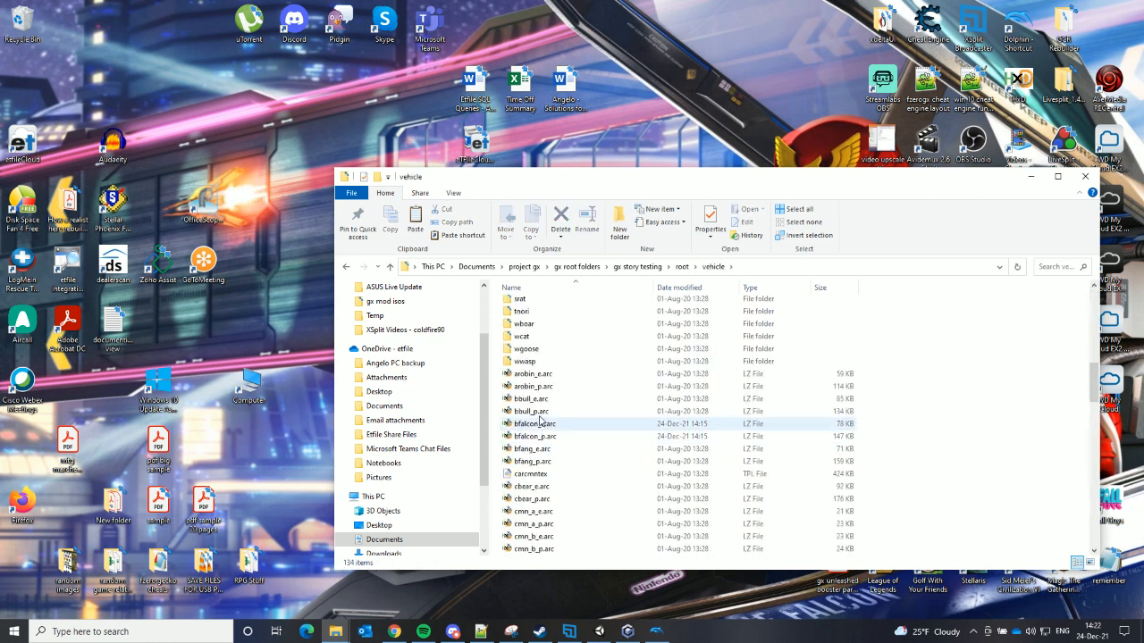
left_click(531, 425)
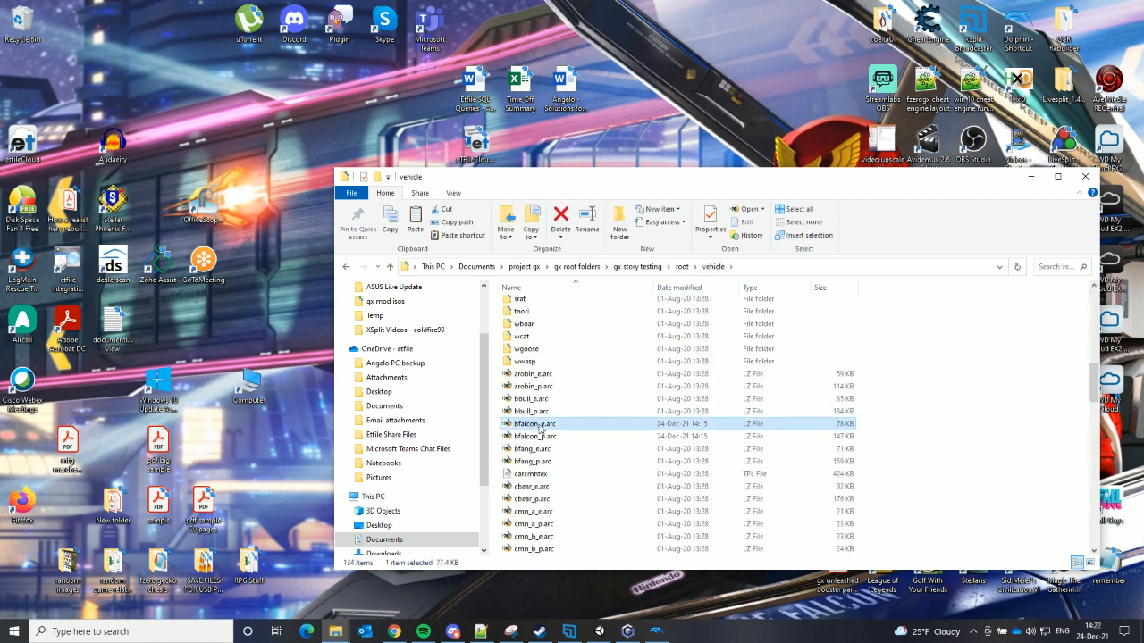
left_click(552, 437, "shift")
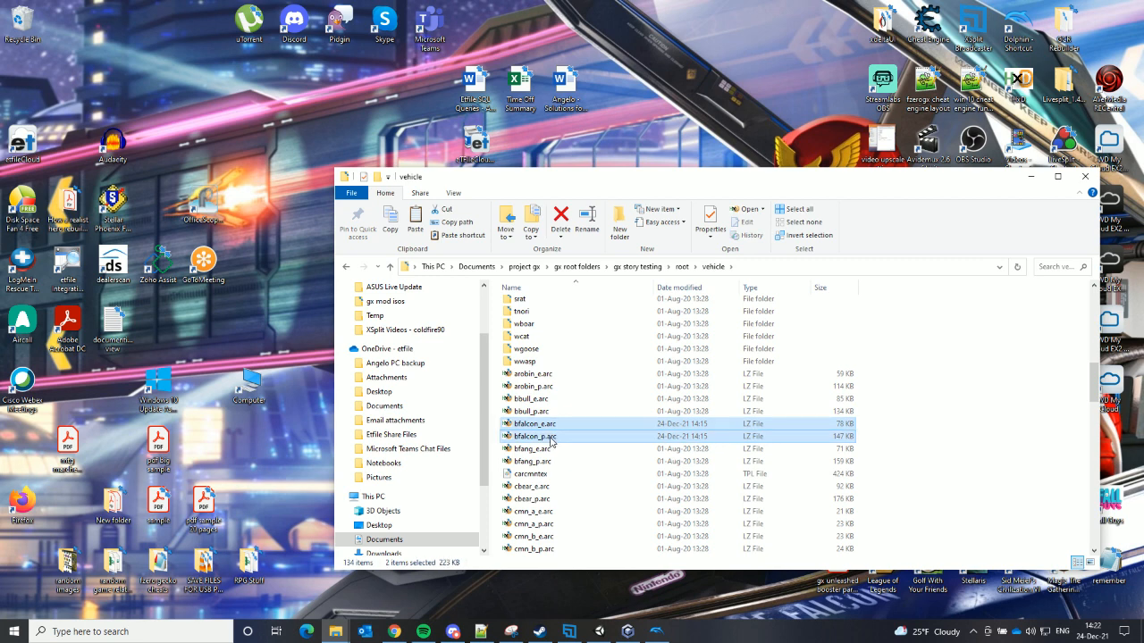
scroll(558, 451, "down", 20)
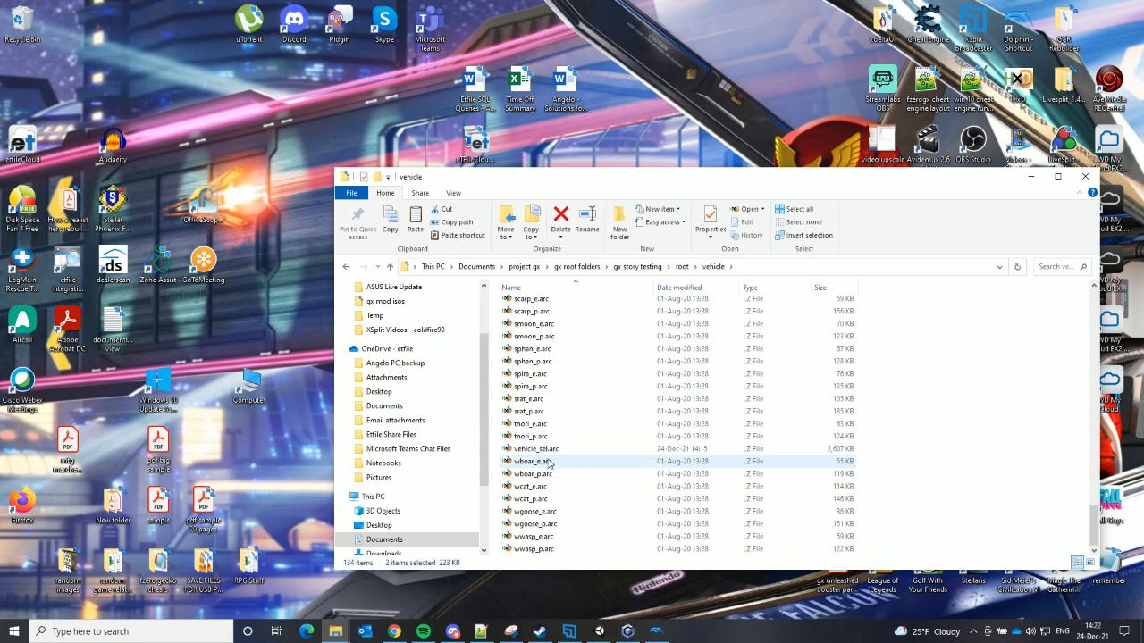
left_click(544, 450, "ctrl")
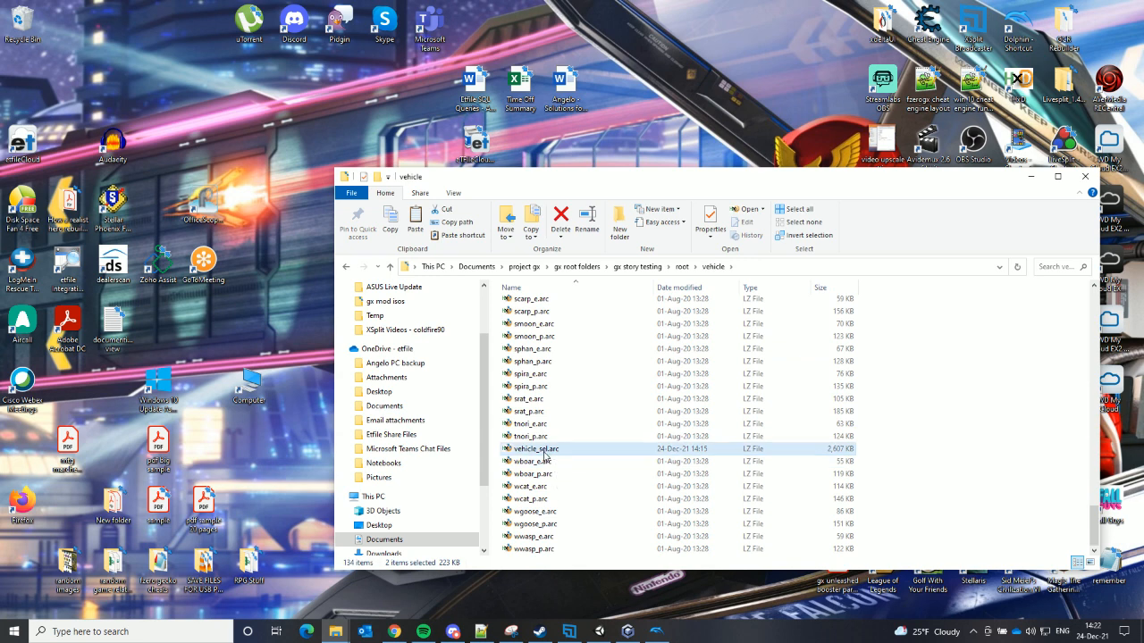
right_click(544, 450)
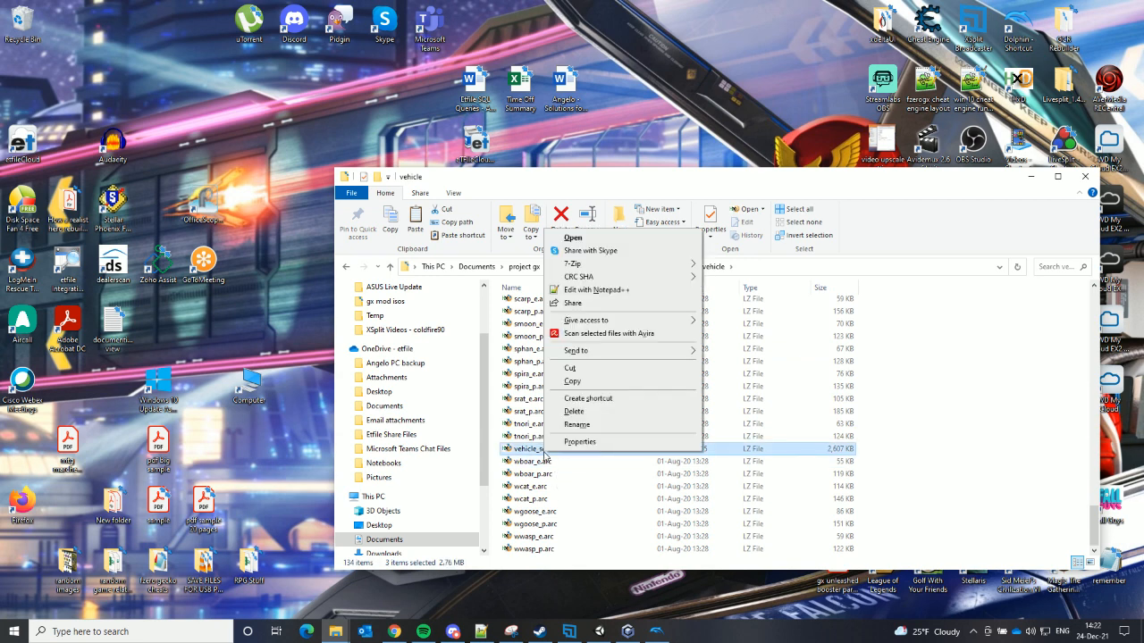
left_click(578, 382)
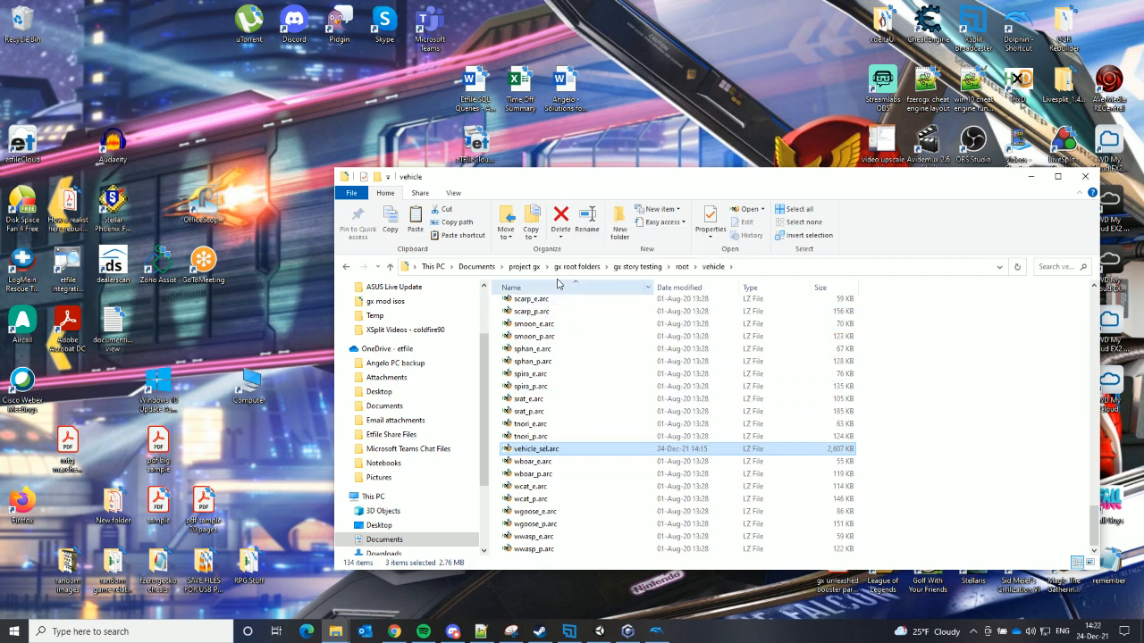
Paste the three copied archives into the input folder of gxpand in project gx
left_click(526, 269)
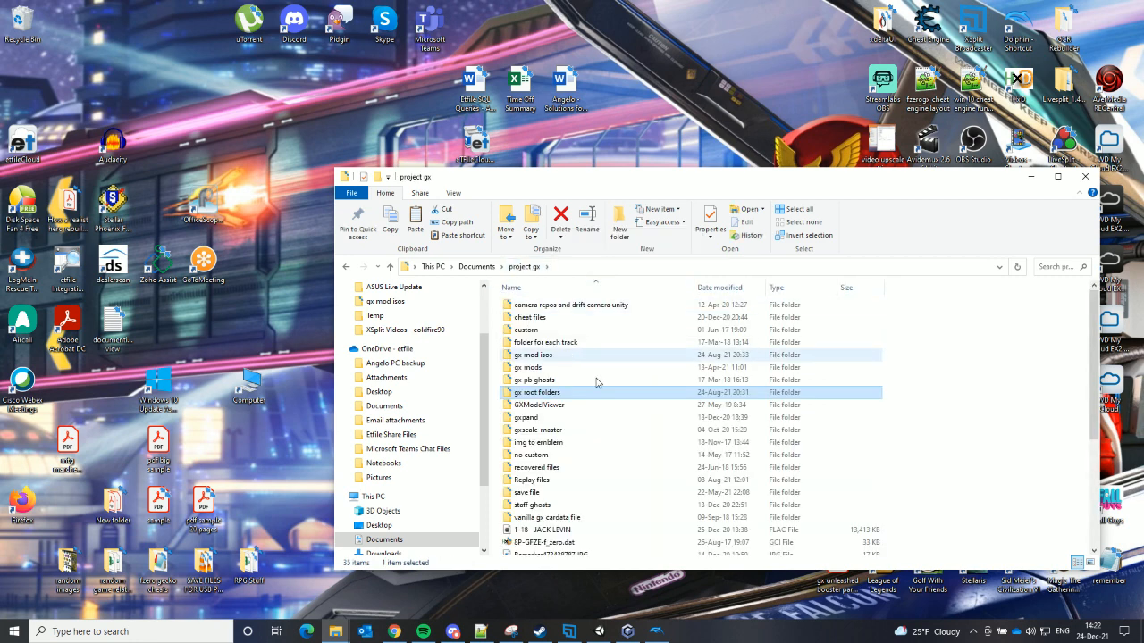
left_click(537, 419)
double_click(537, 420)
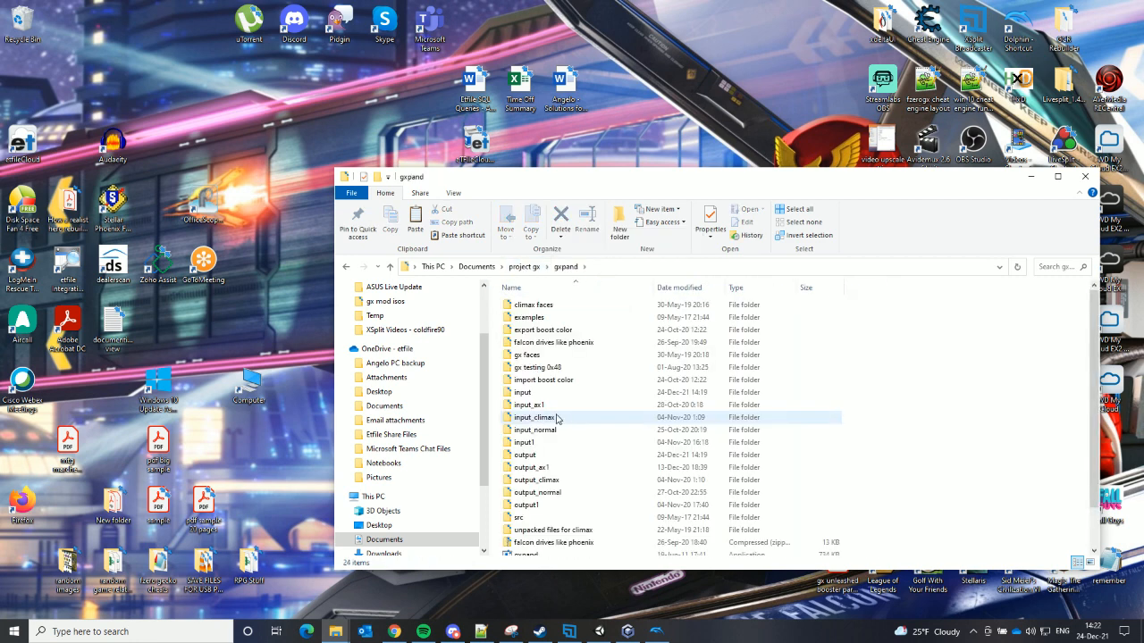
left_click(532, 397)
double_click(532, 397)
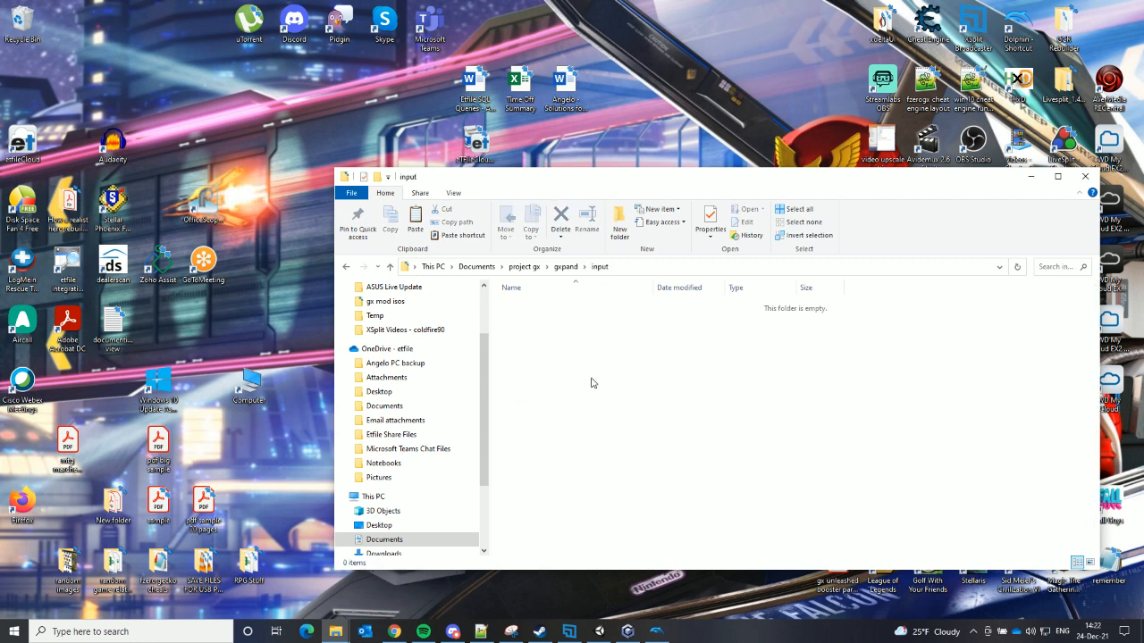
key("ctrl+v")
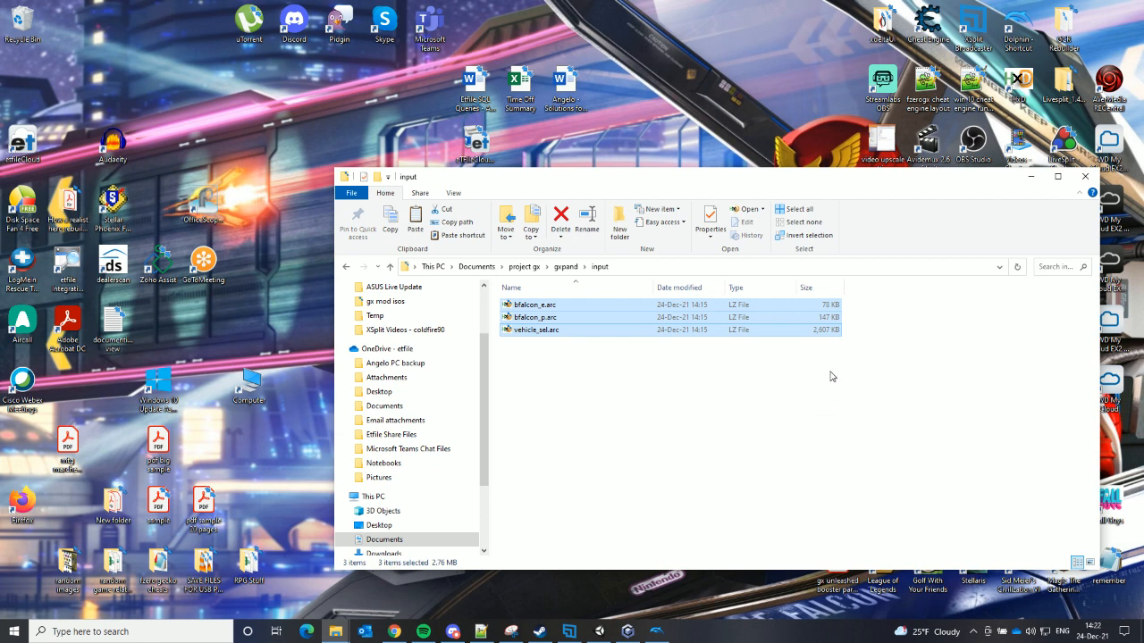
Run the UNPACK batch file in the gxpand folder to extract the archives
left_click(576, 273)
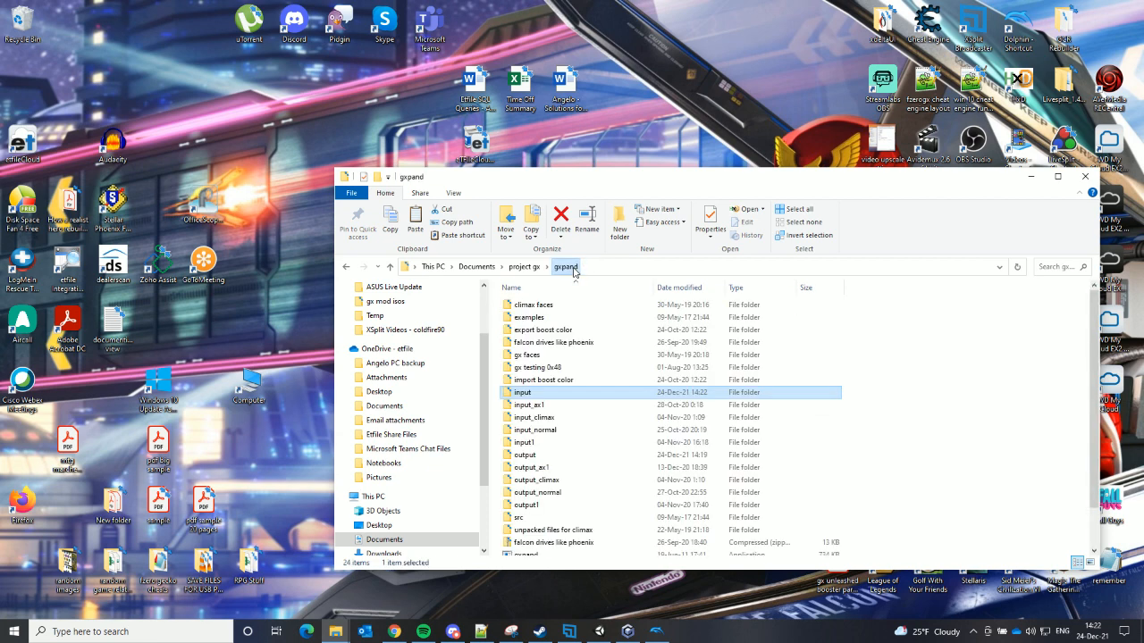
scroll(574, 438, "down", 1)
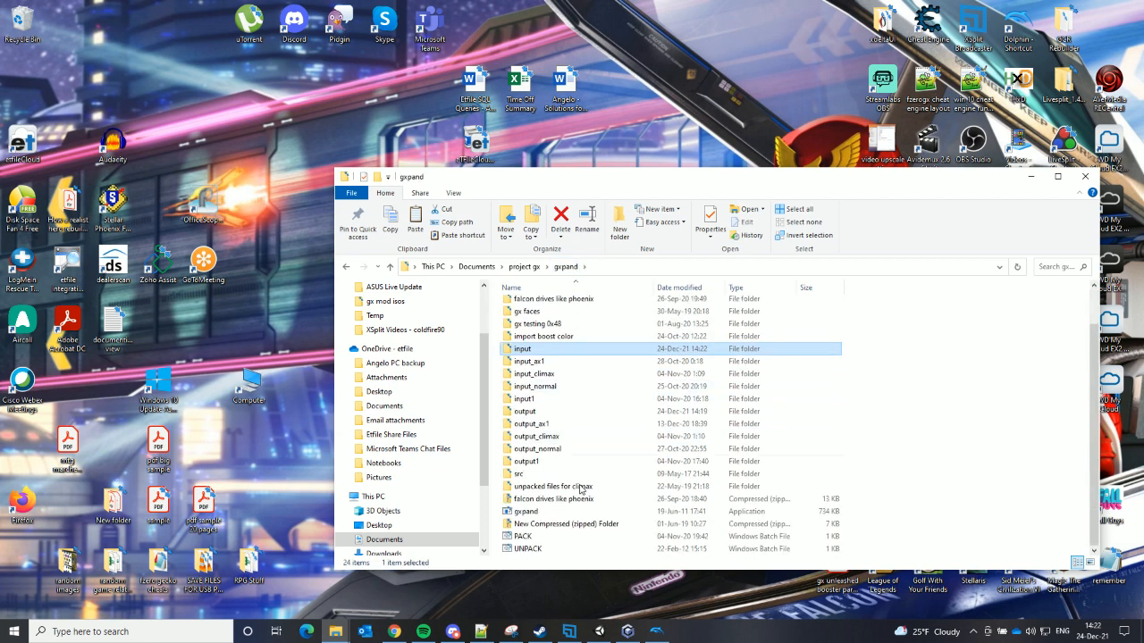
double_click(536, 549)
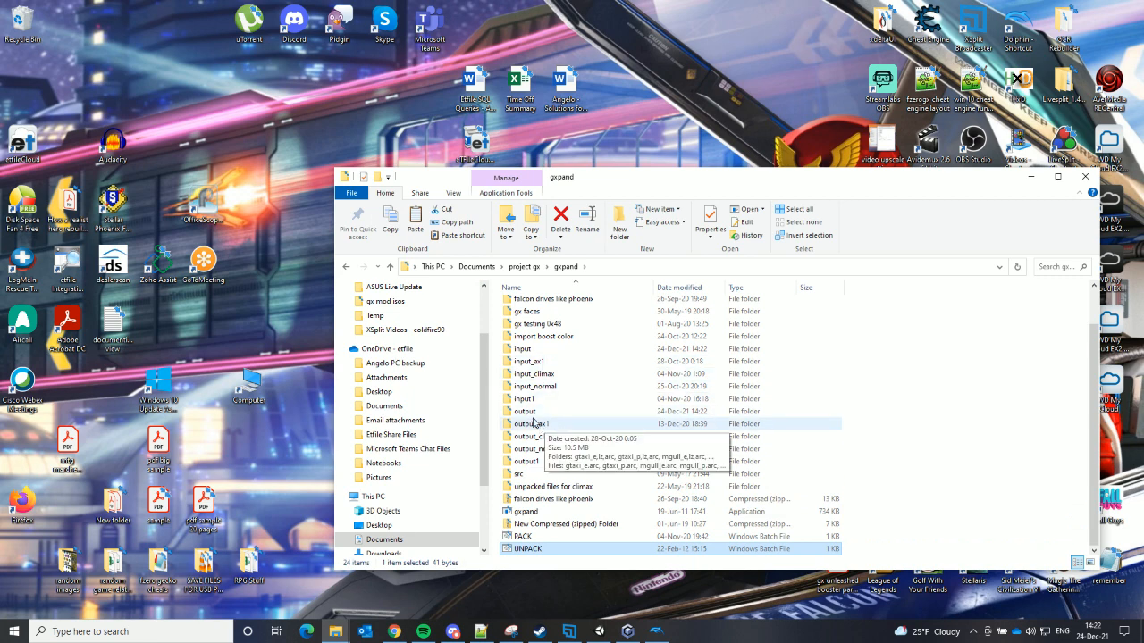
Cut the bfalcon_e,lz,arc, bfalcon_p,lz,arc and vehicle_sel,lz,arc folders from gxpand's output folder
double_click(536, 412)
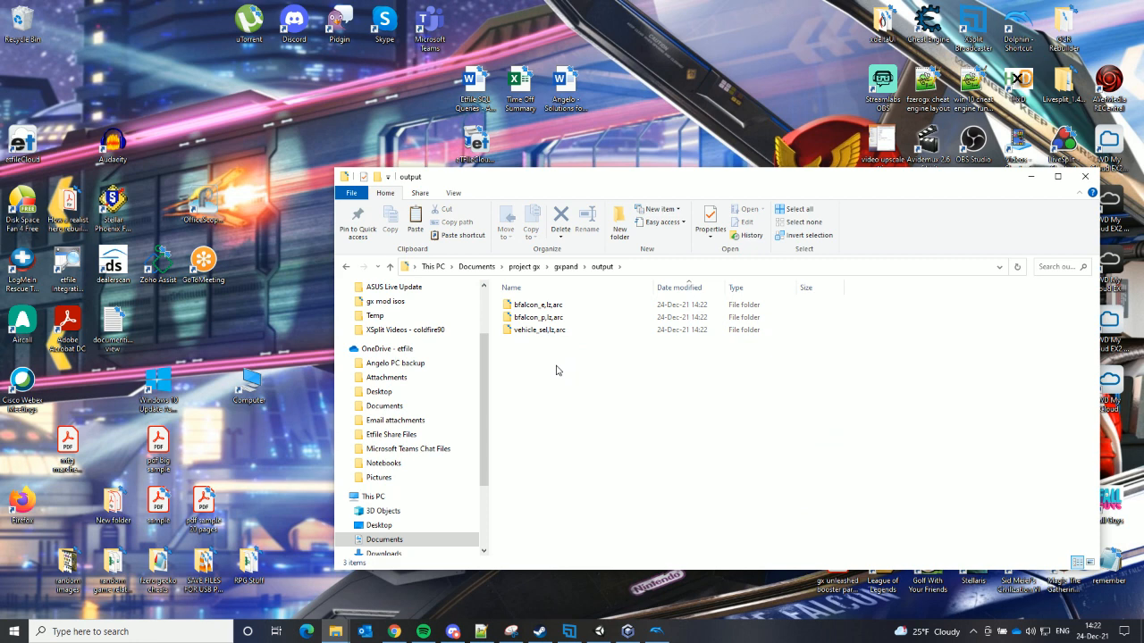
left_click_drag(527, 334, 525, 302)
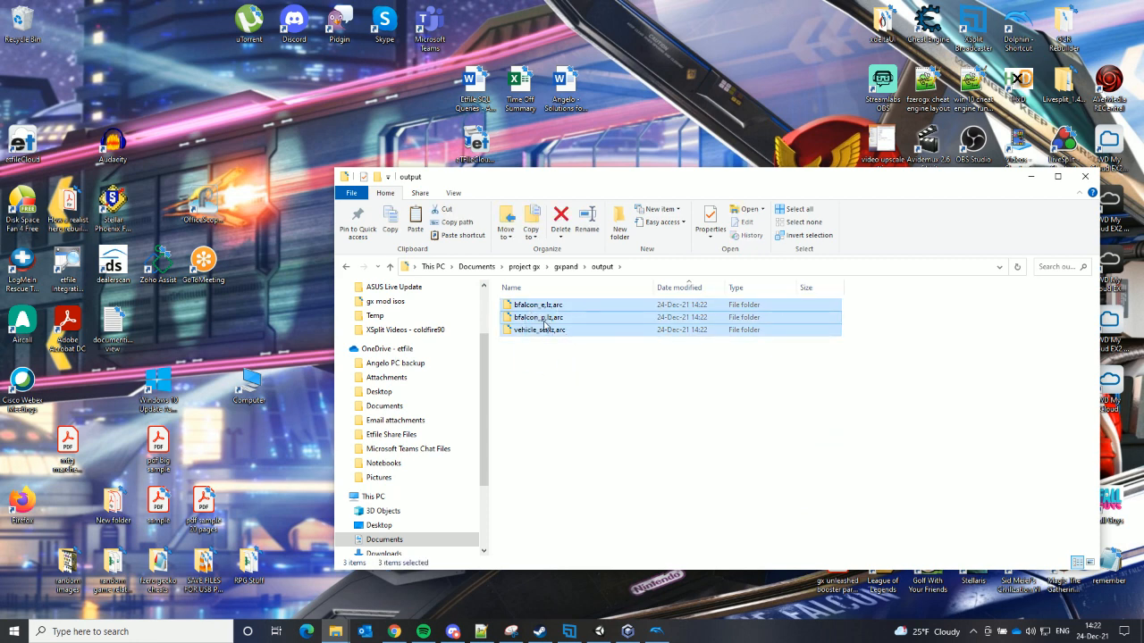
right_click(546, 324)
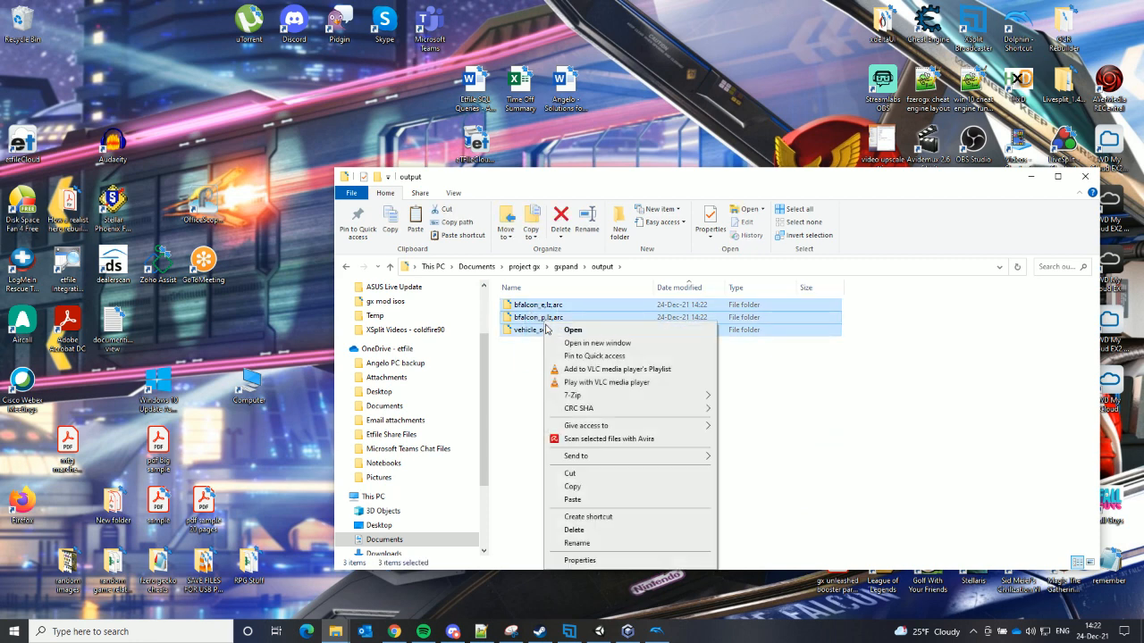
left_click(572, 474)
Create a folder named Demo in FZGX_StageEditor_UnityProject and paste the three cut archive folders into it
left_click(335, 631)
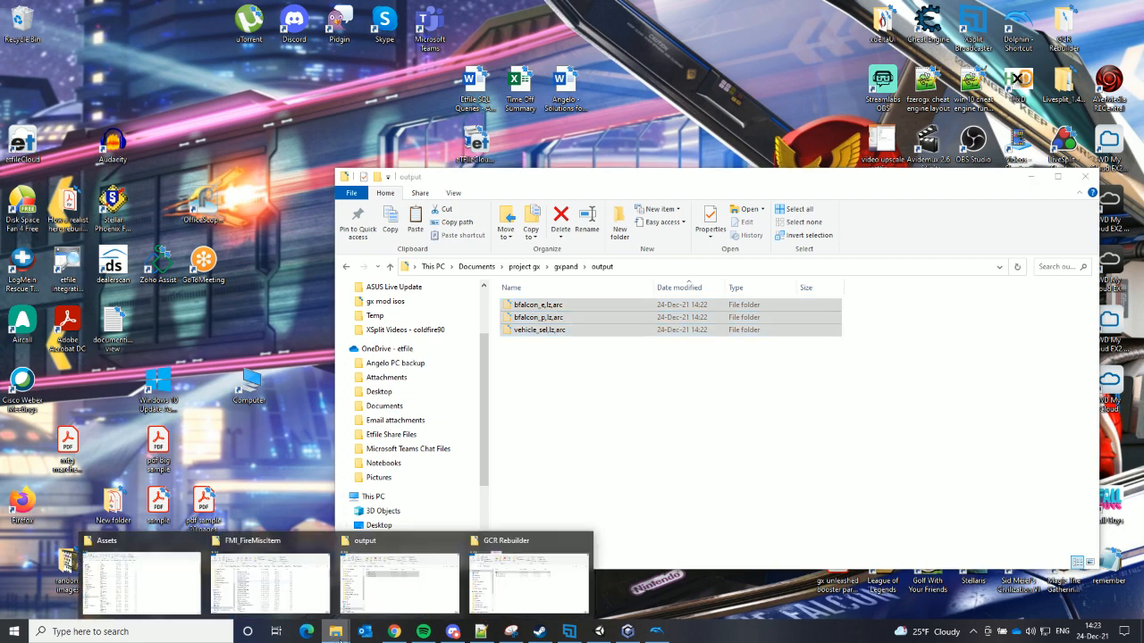
left_click(179, 583)
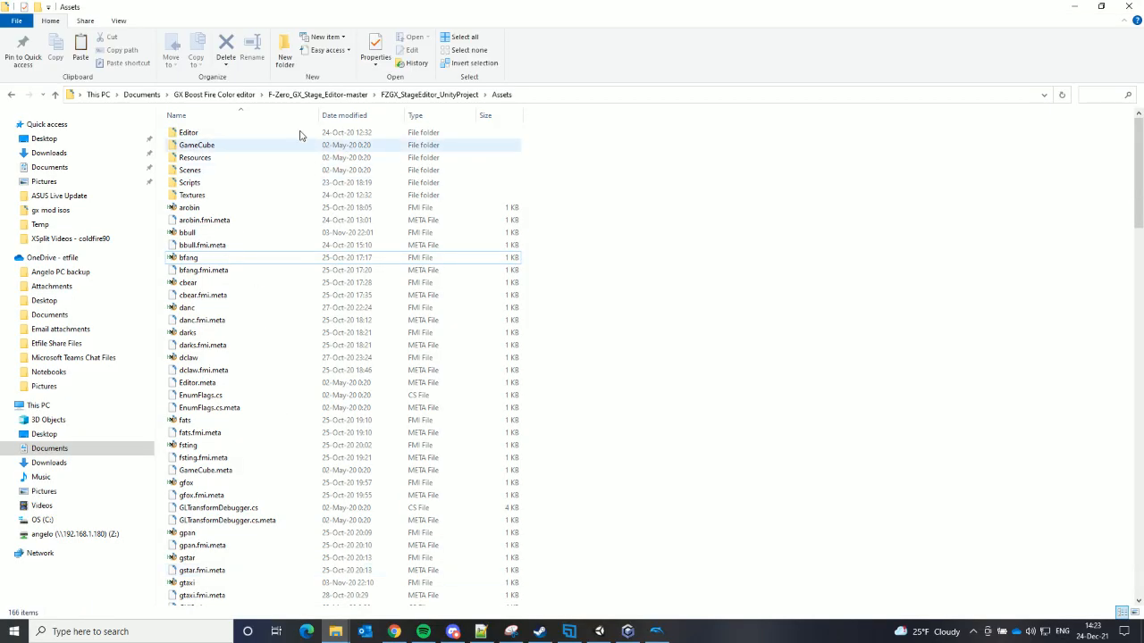
left_click(318, 94)
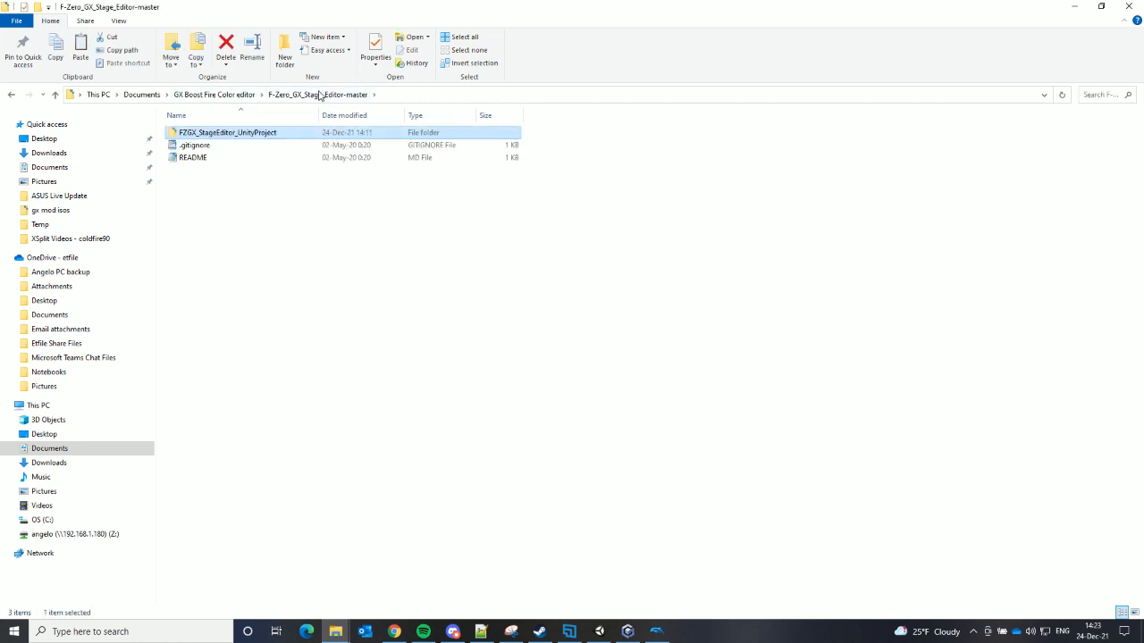
double_click(219, 137)
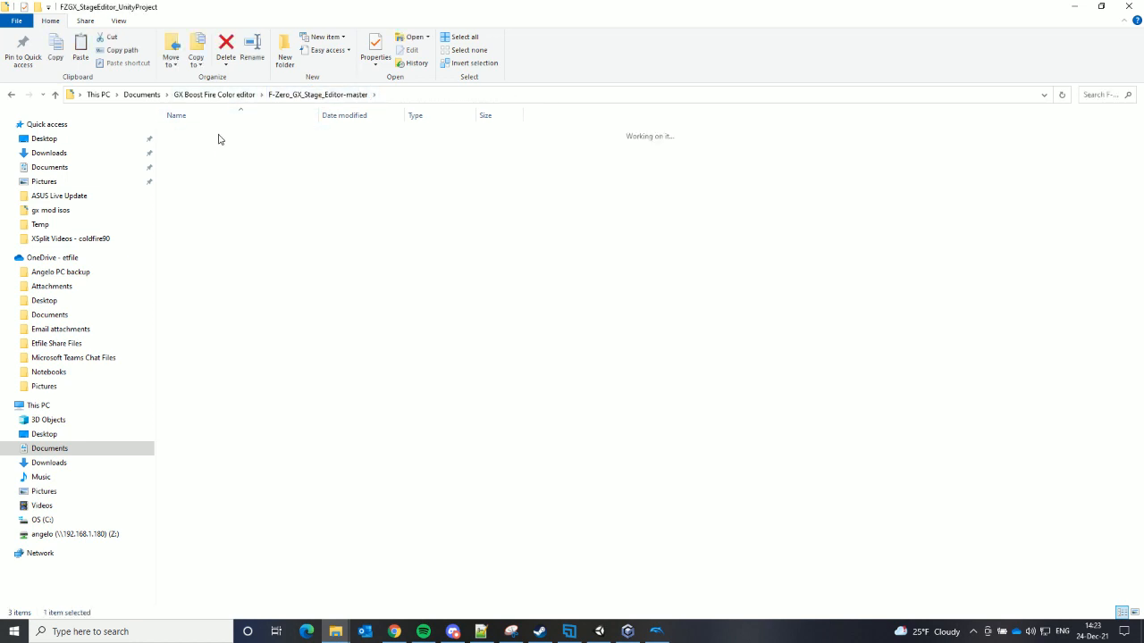
left_click(284, 56)
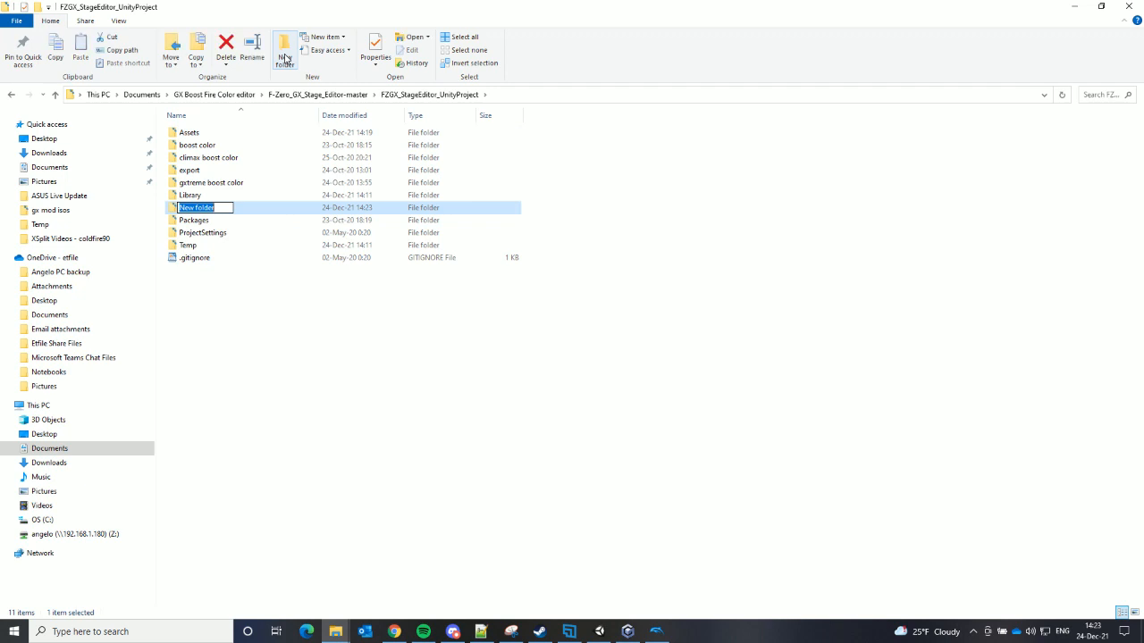
type("0em")
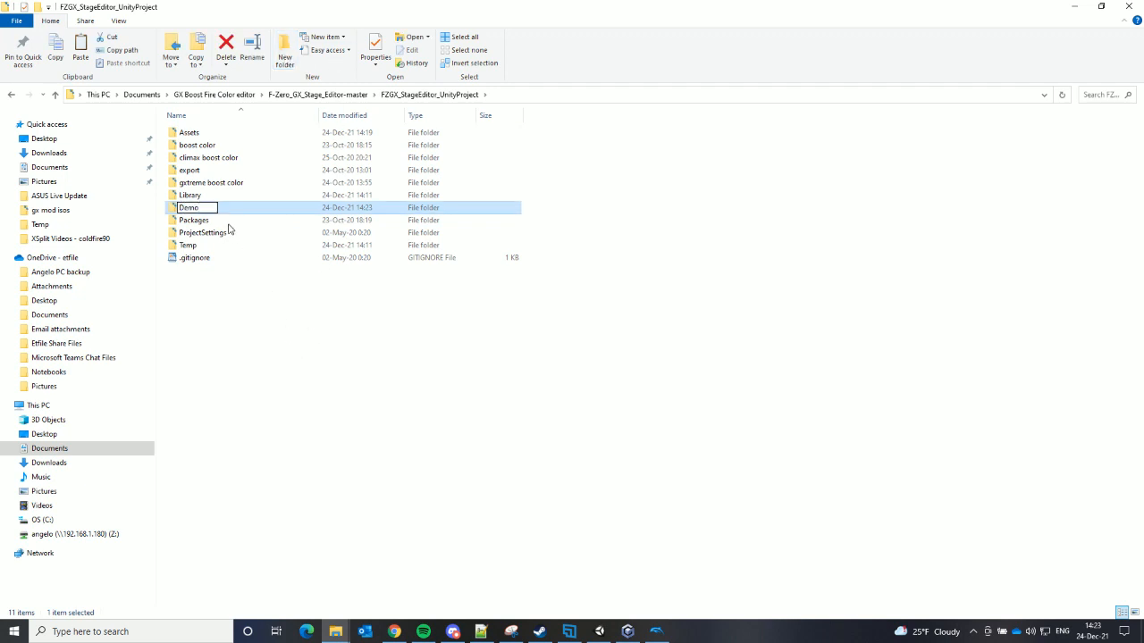
key("Return")
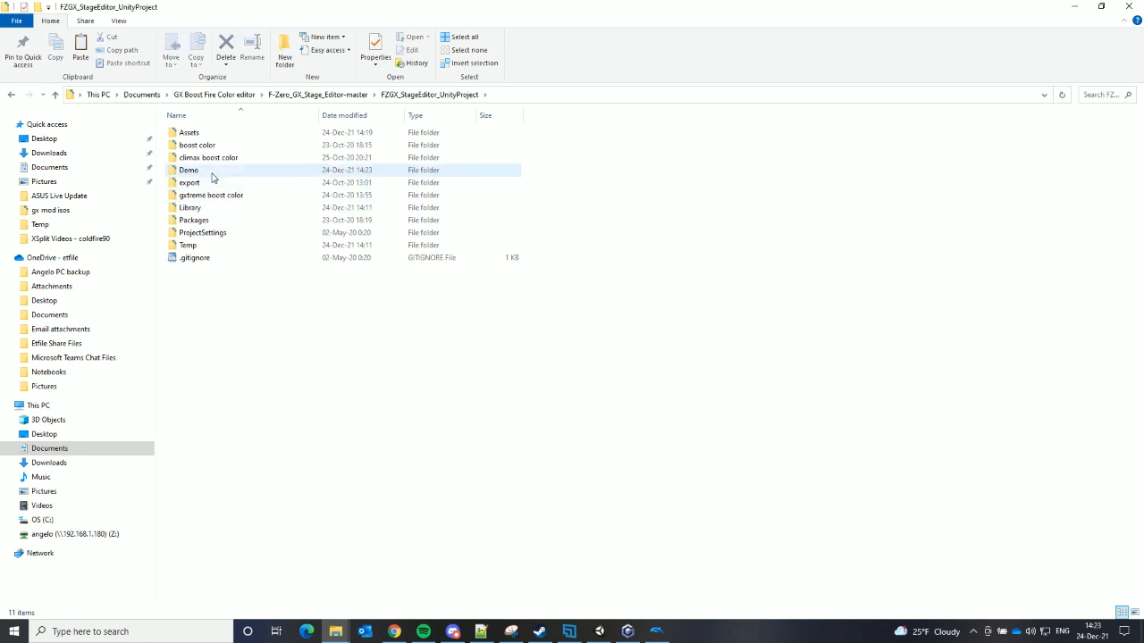
double_click(213, 176)
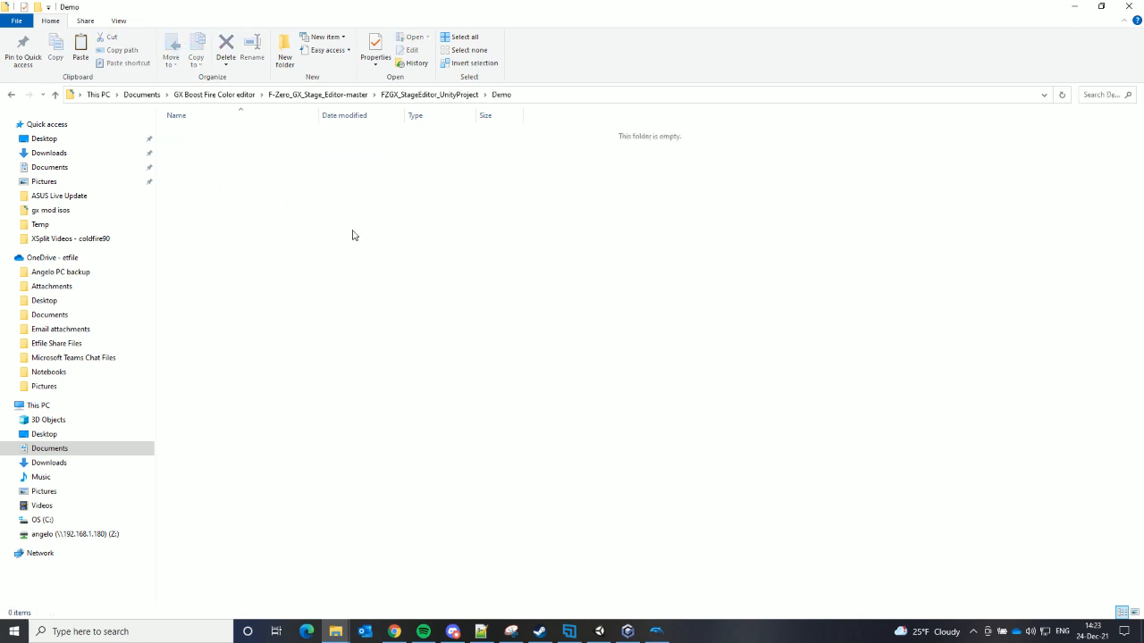
key("ctrl+v")
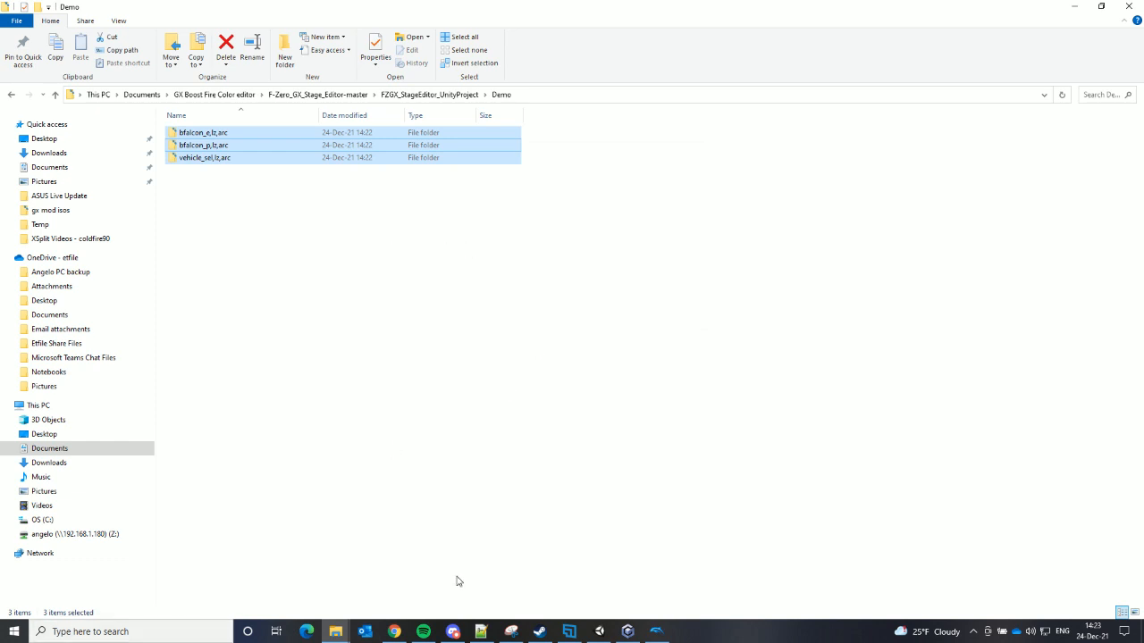
Switch to Unity and view the list of on-disk projects that can be opened
left_click(598, 635)
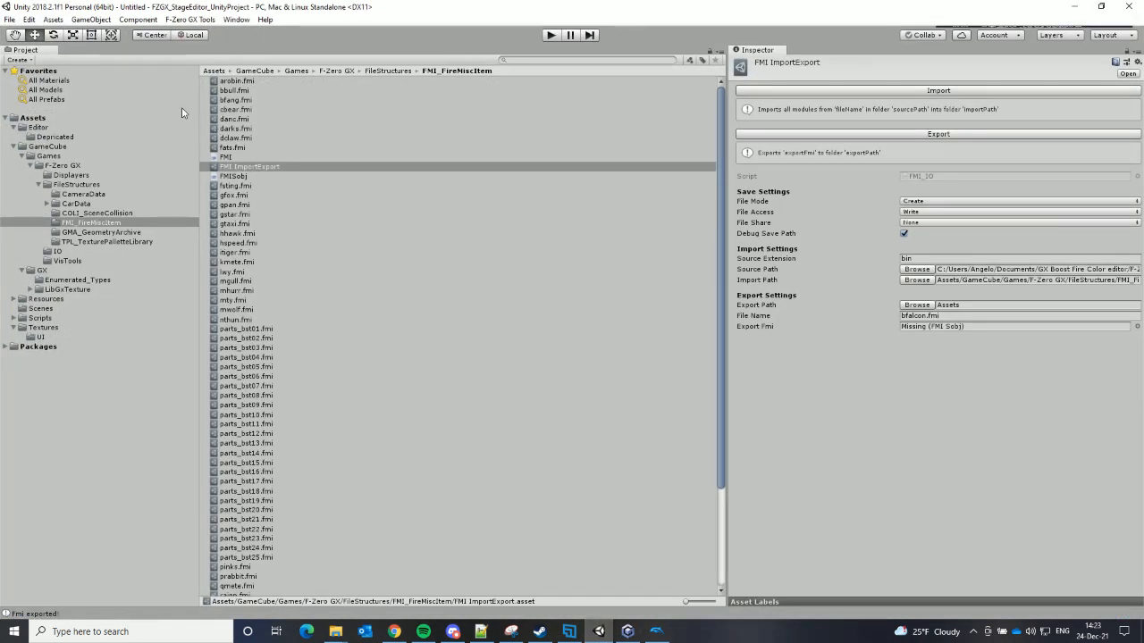
left_click(8, 20)
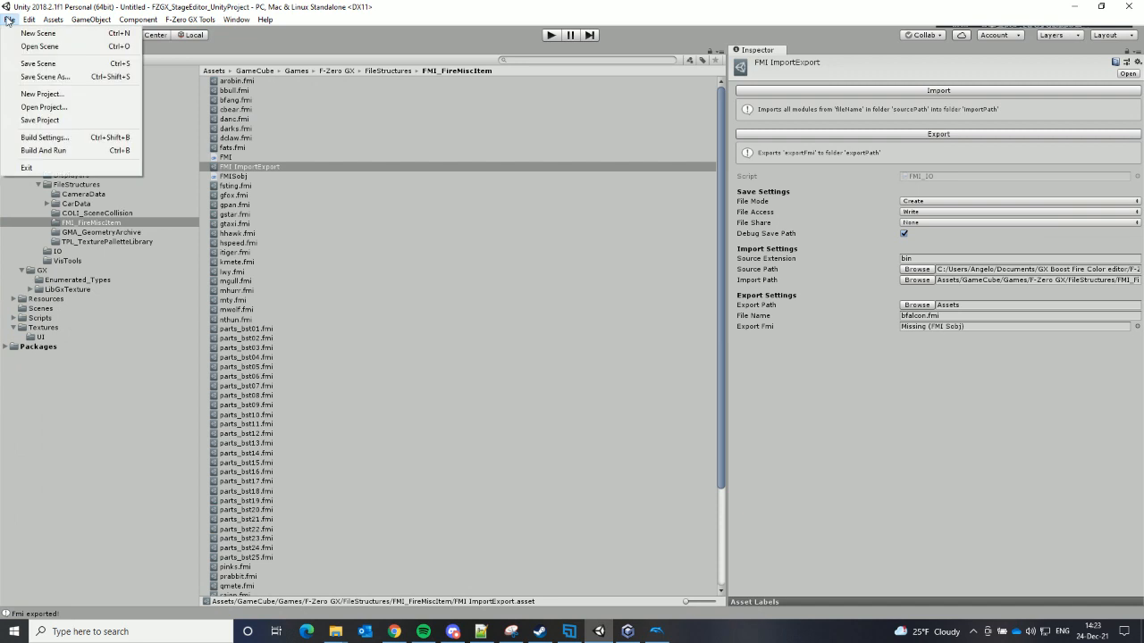
left_click(43, 107)
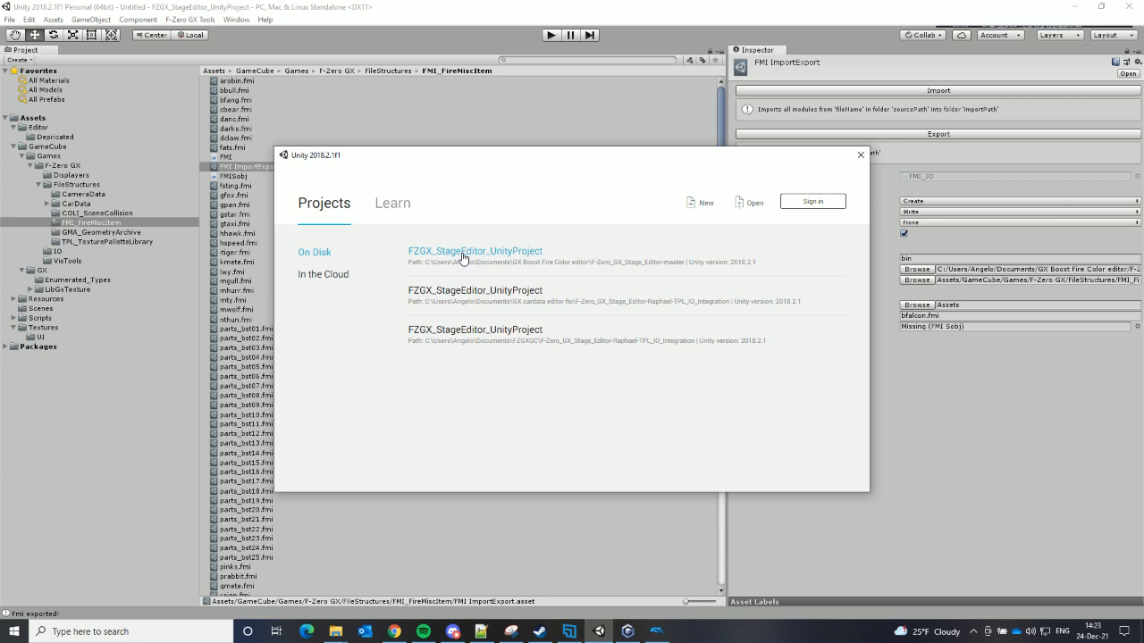
left_click(860, 156)
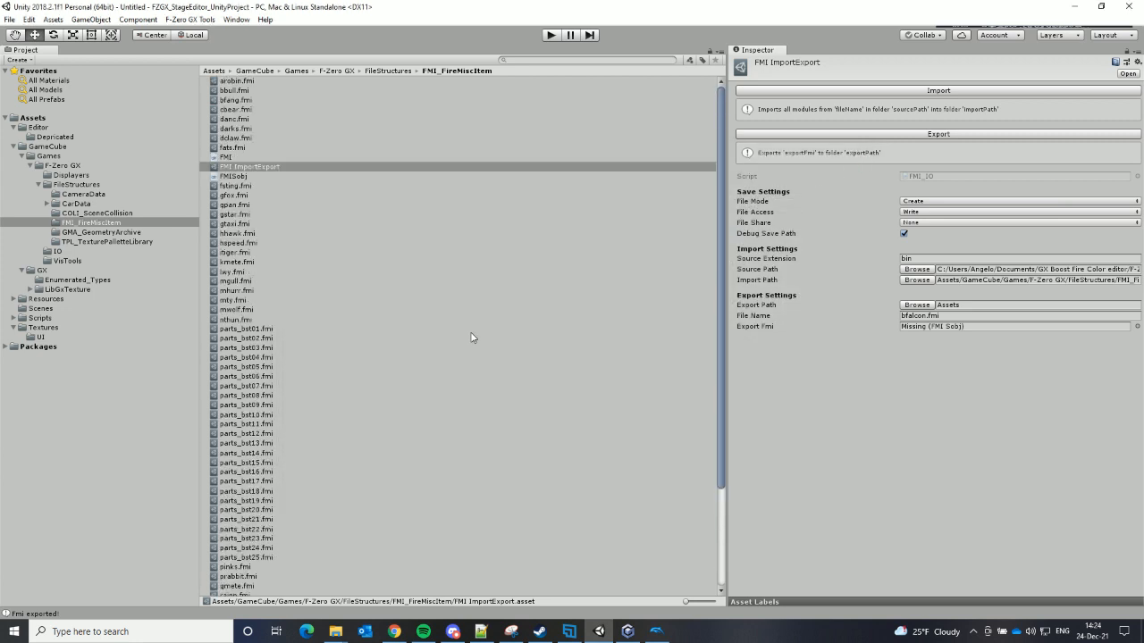
Inspect the settings of bbull.fmi, nthun.fmi and the FMI ImportExport asset in the FMI_FireMiscItem folder
left_click(234, 91)
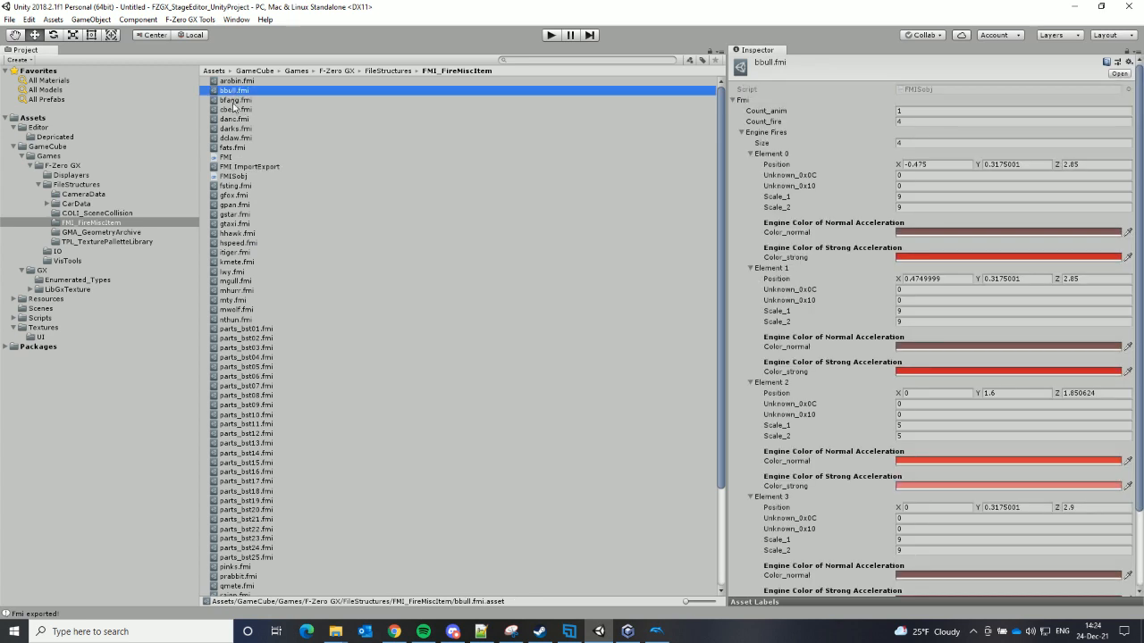
left_click(473, 320)
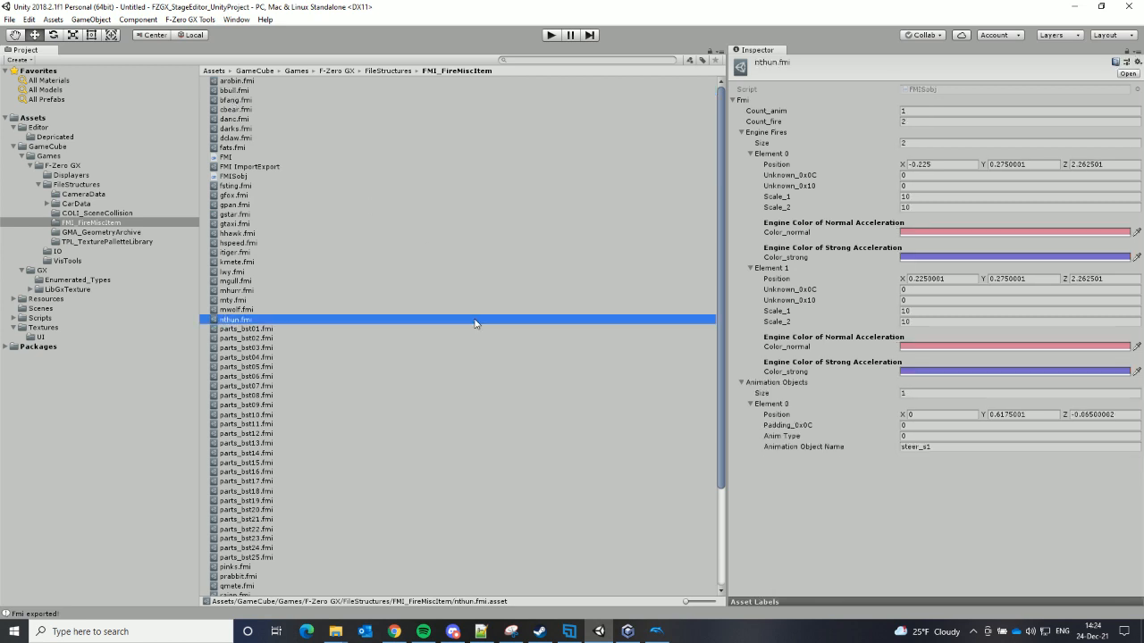
left_click(267, 168)
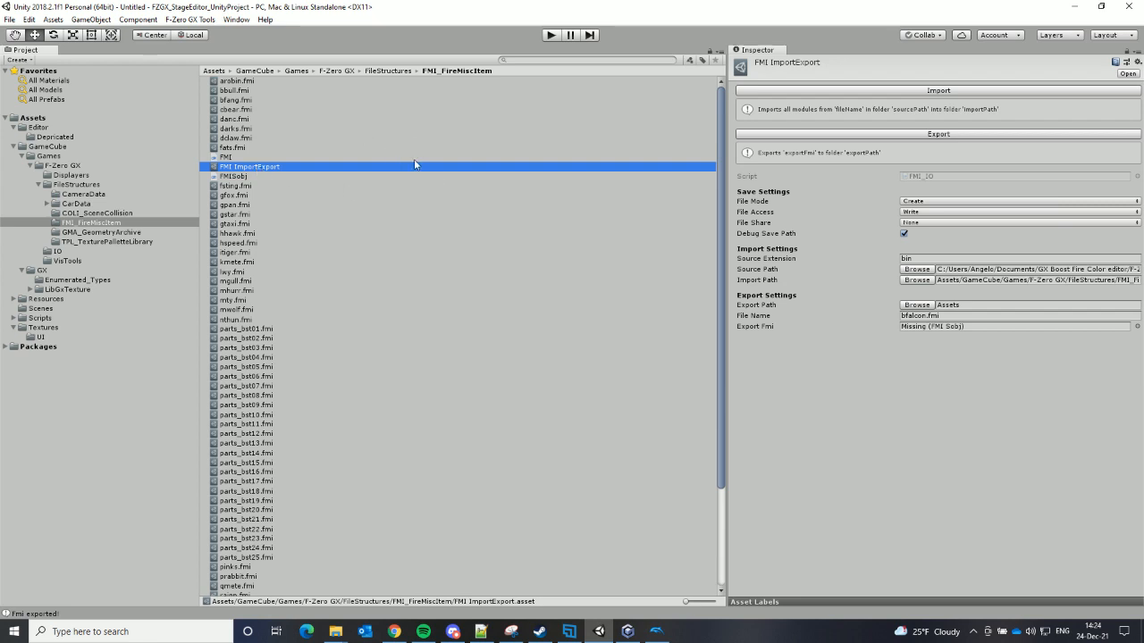
Create another FMI ImportExport asset from the FZGX IO types in the FMI_FireMiscItem folder
left_click(402, 224)
right_click(402, 225)
mouse_move(438, 235)
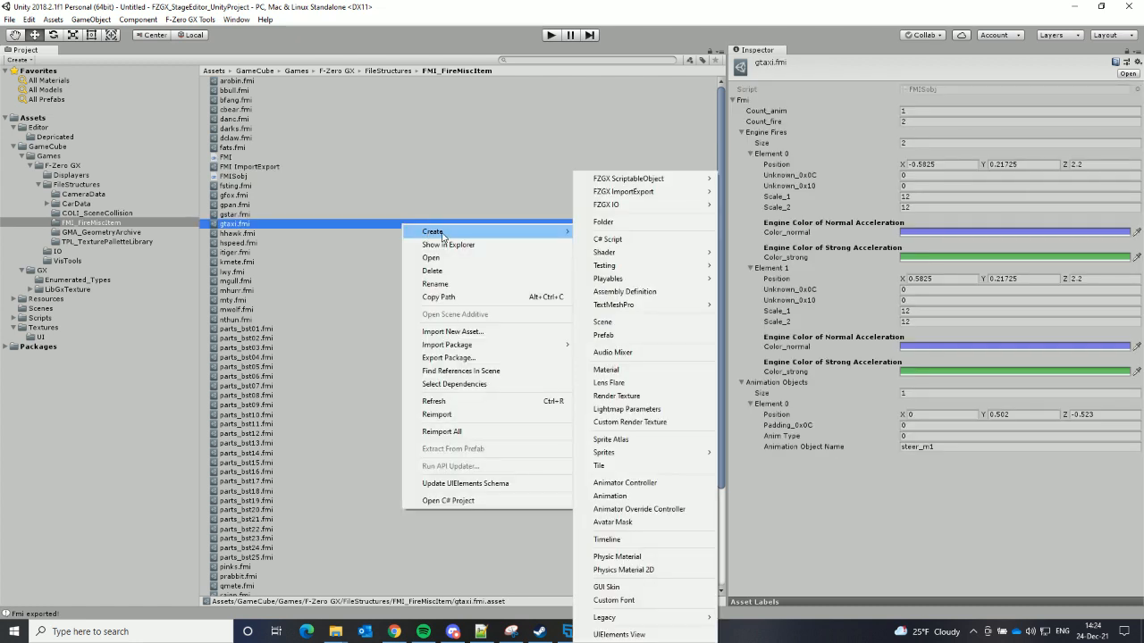
mouse_move(611, 210)
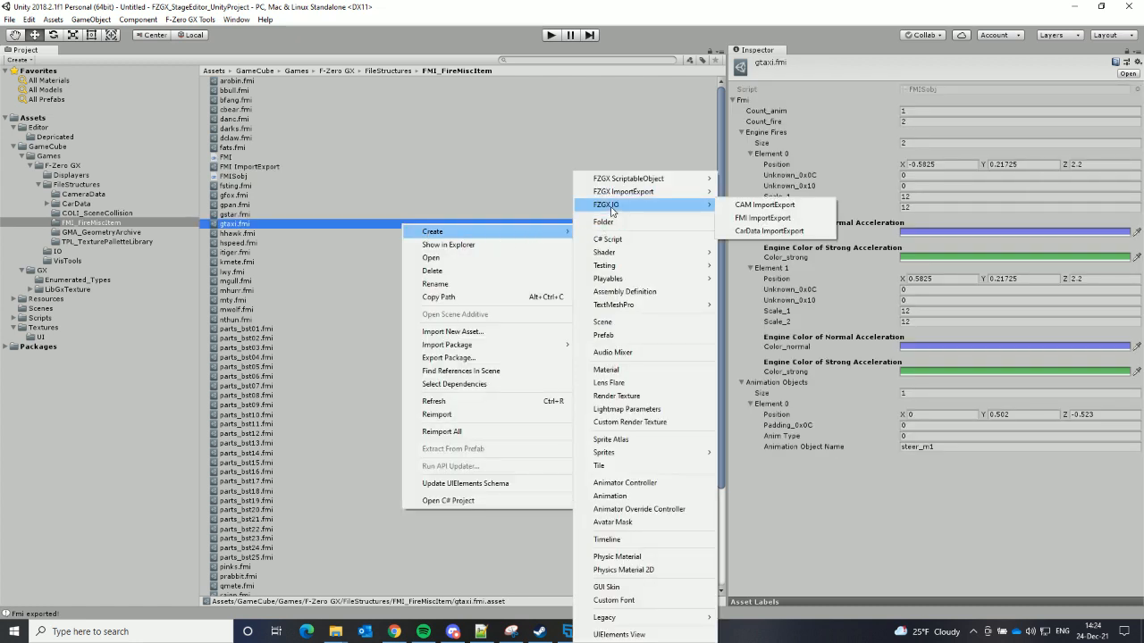
left_click(748, 219)
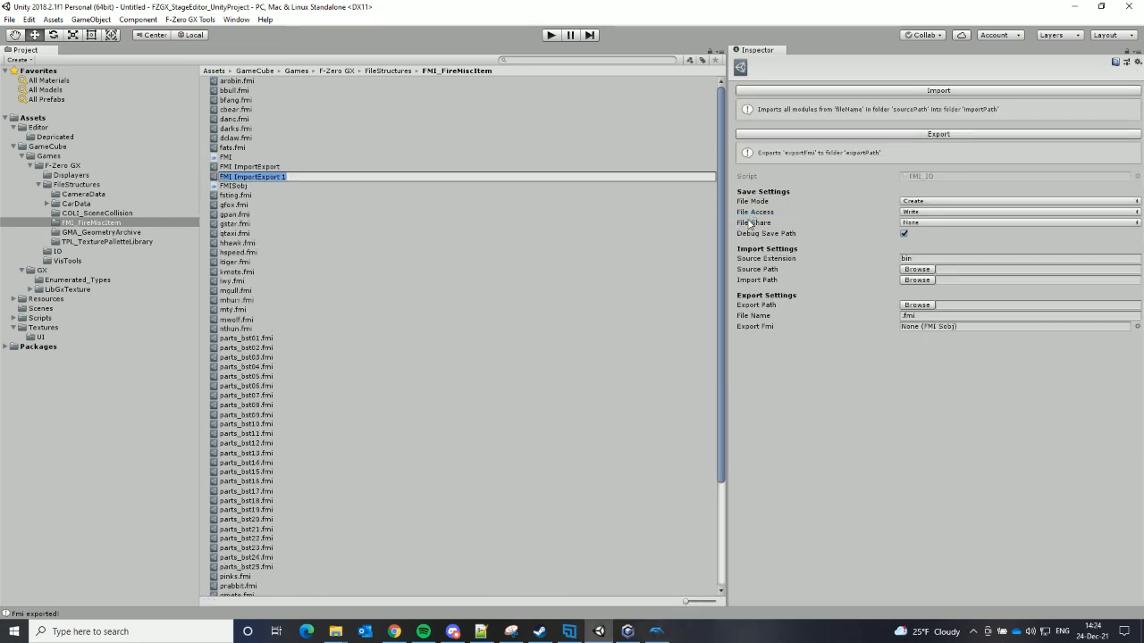
key("Return")
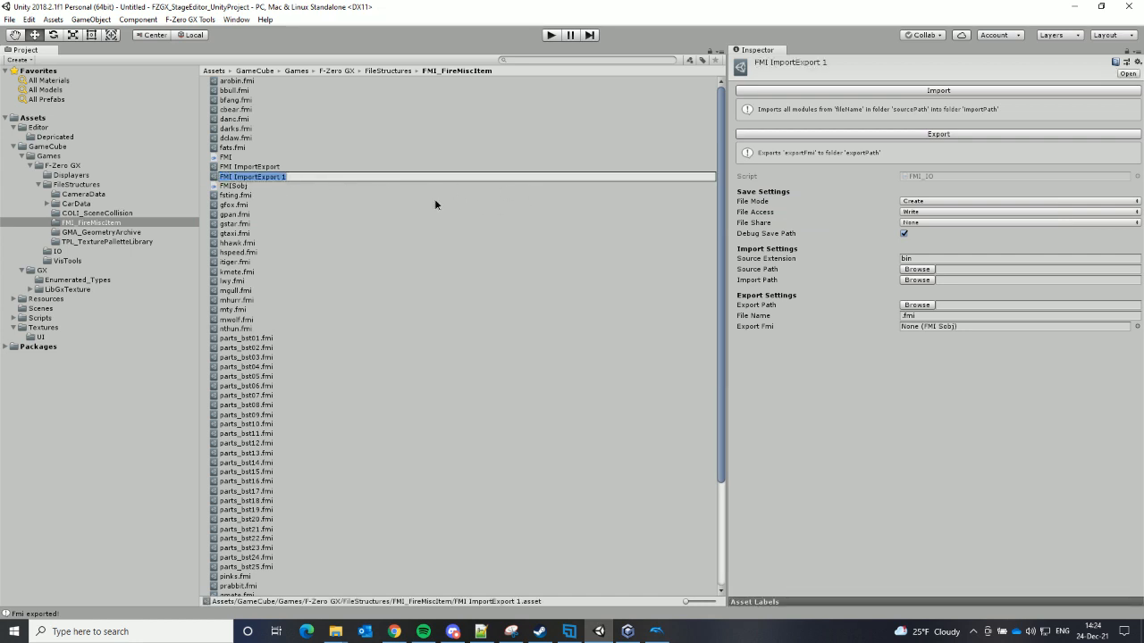
Delete the extra FMI ImportExport 1 asset from the FMI_FireMiscItem folder
right_click(279, 180)
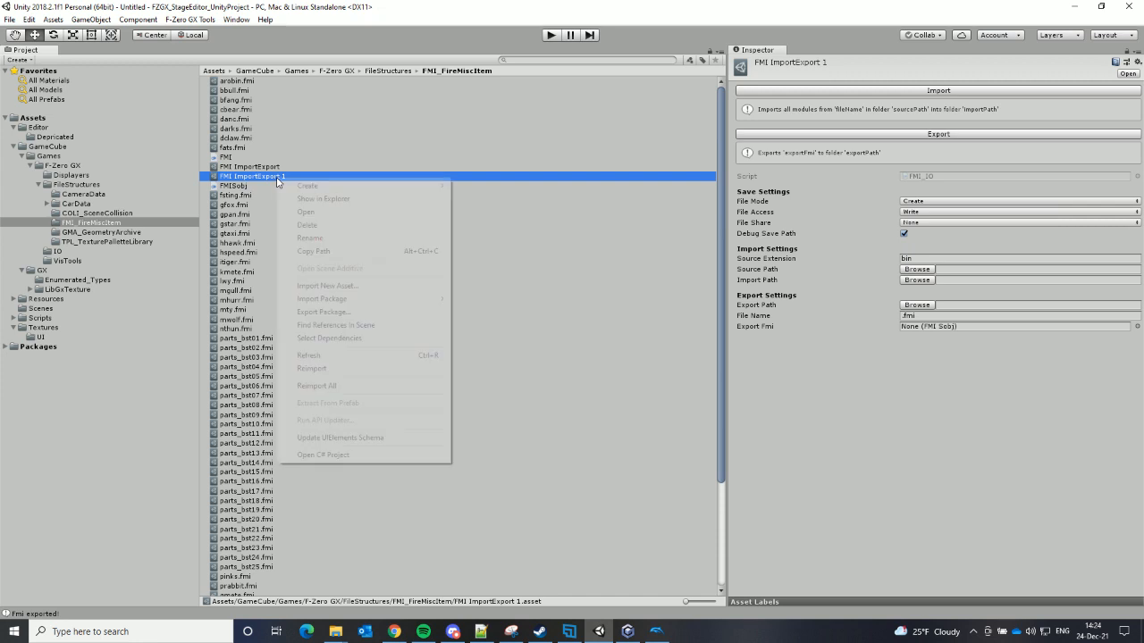
left_click(320, 225)
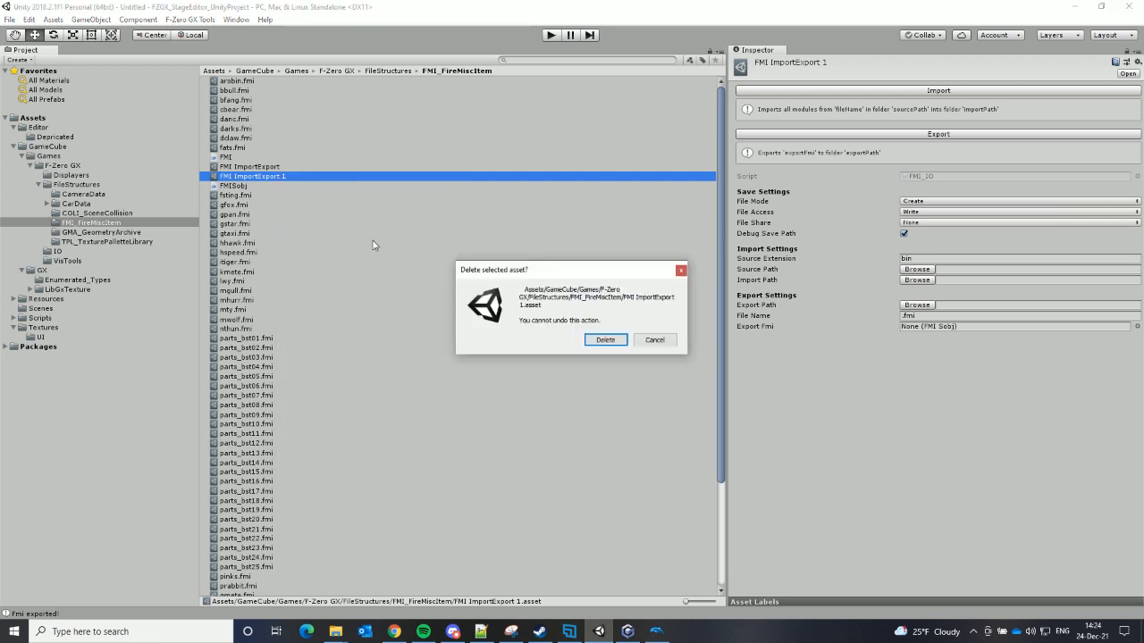
left_click(616, 339)
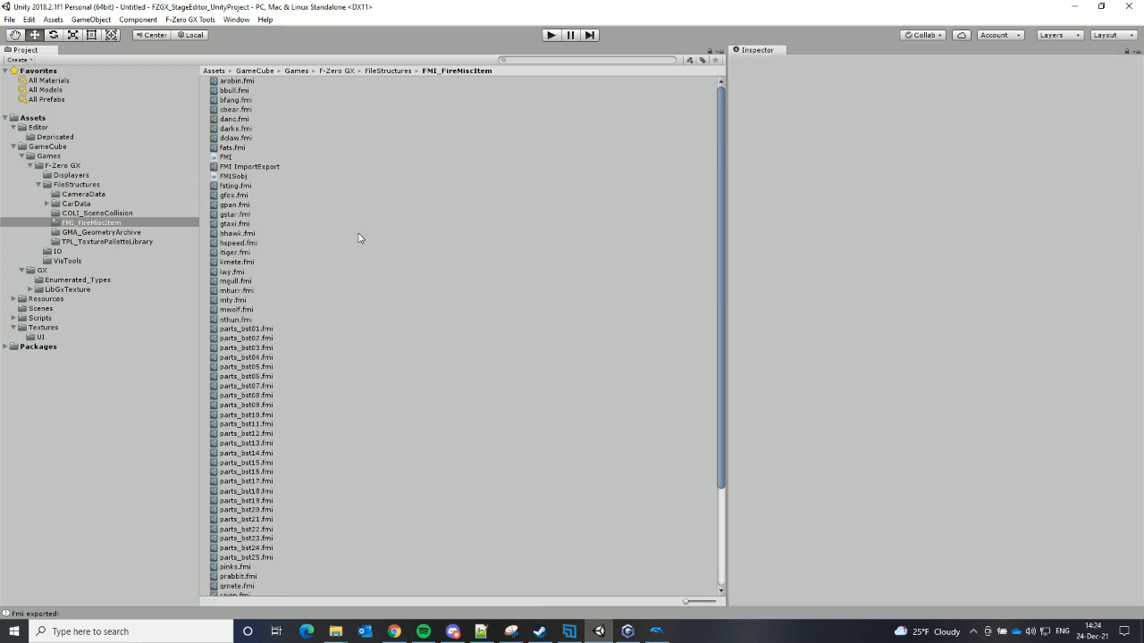
Set the source path of the FMI ImportExport asset to the bfalcon folder in Demo/bfalcon_e,lz,arc/vehicle
left_click(258, 167)
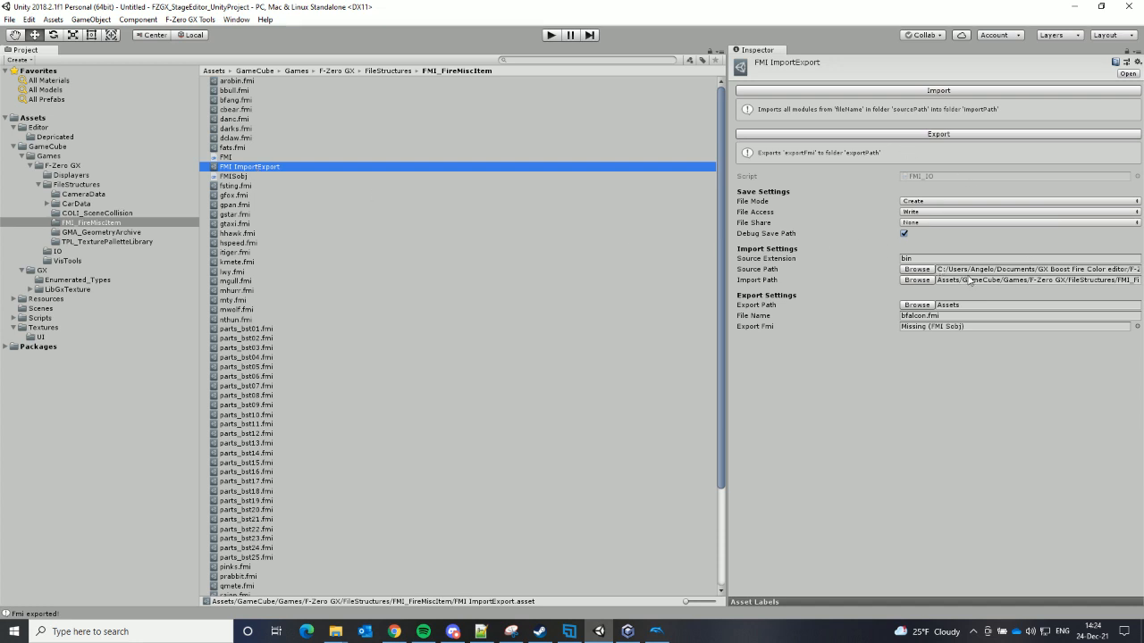
left_click(918, 269)
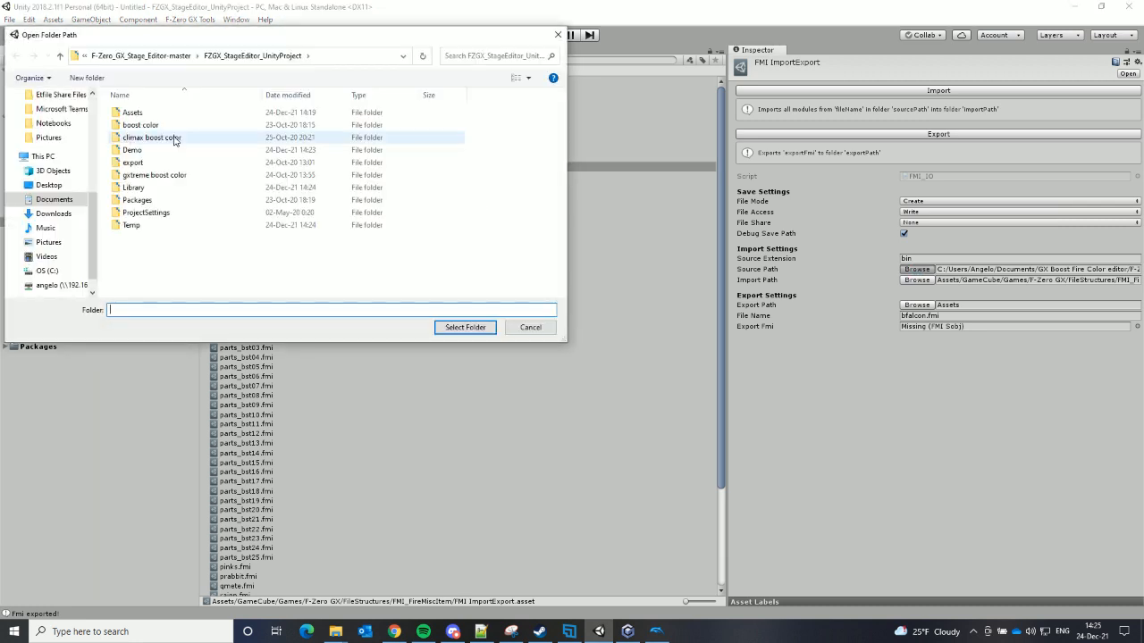
double_click(153, 150)
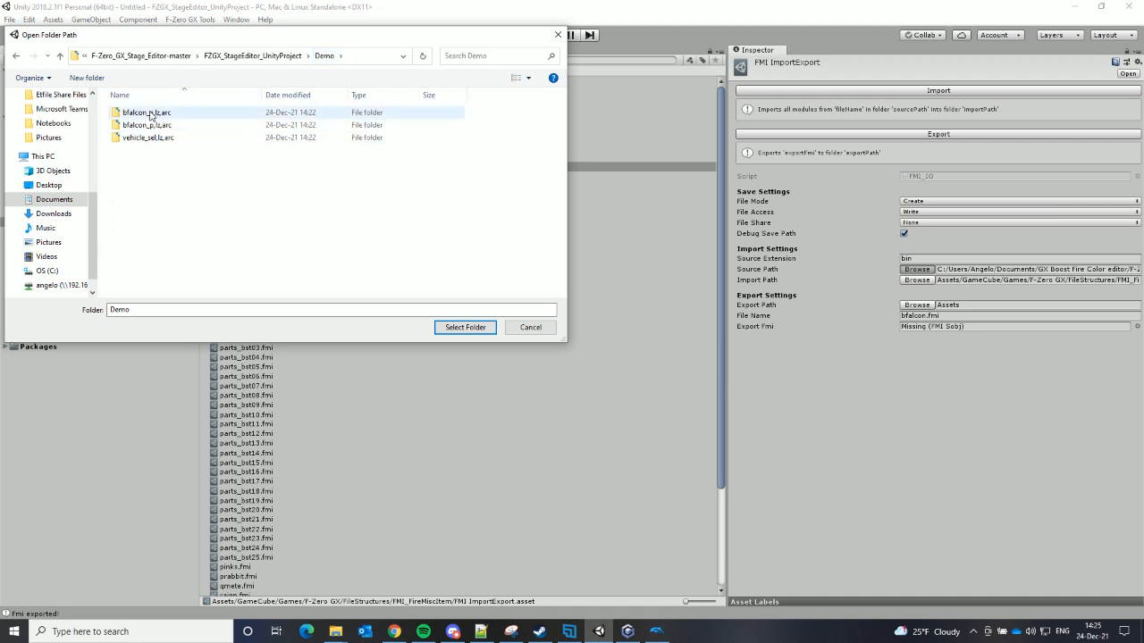
double_click(160, 114)
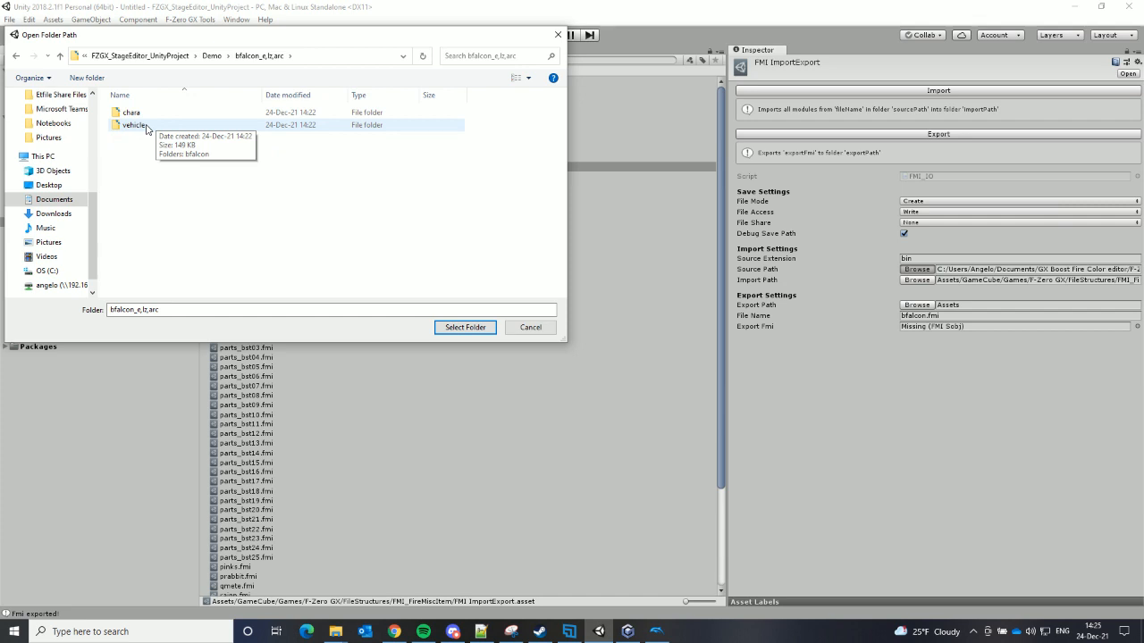
double_click(146, 128)
left_click(148, 116)
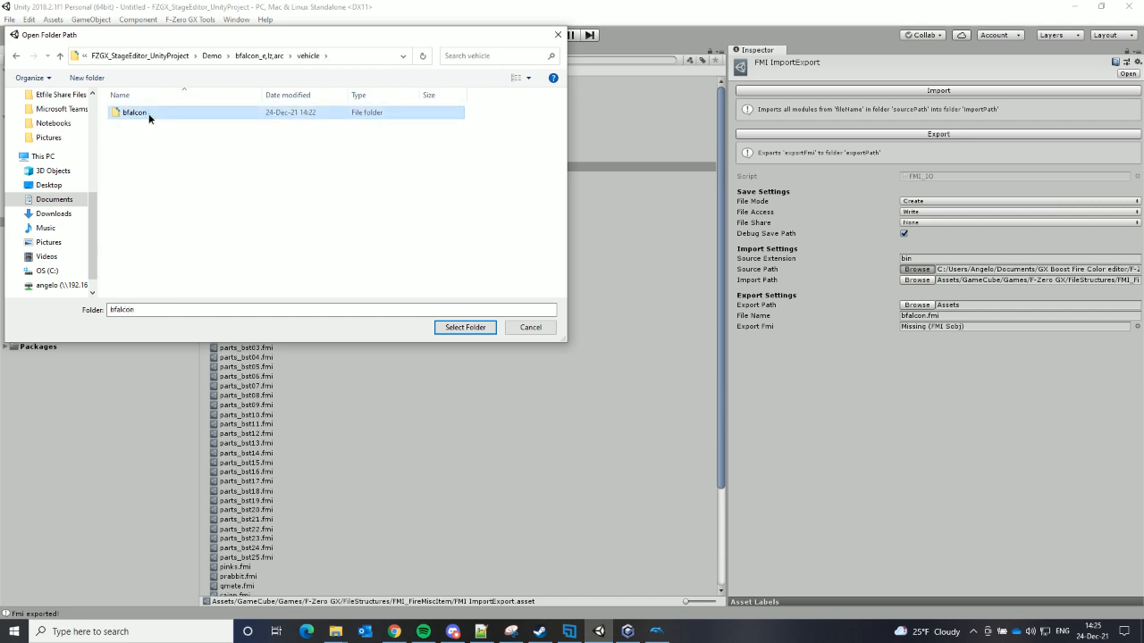
double_click(143, 113)
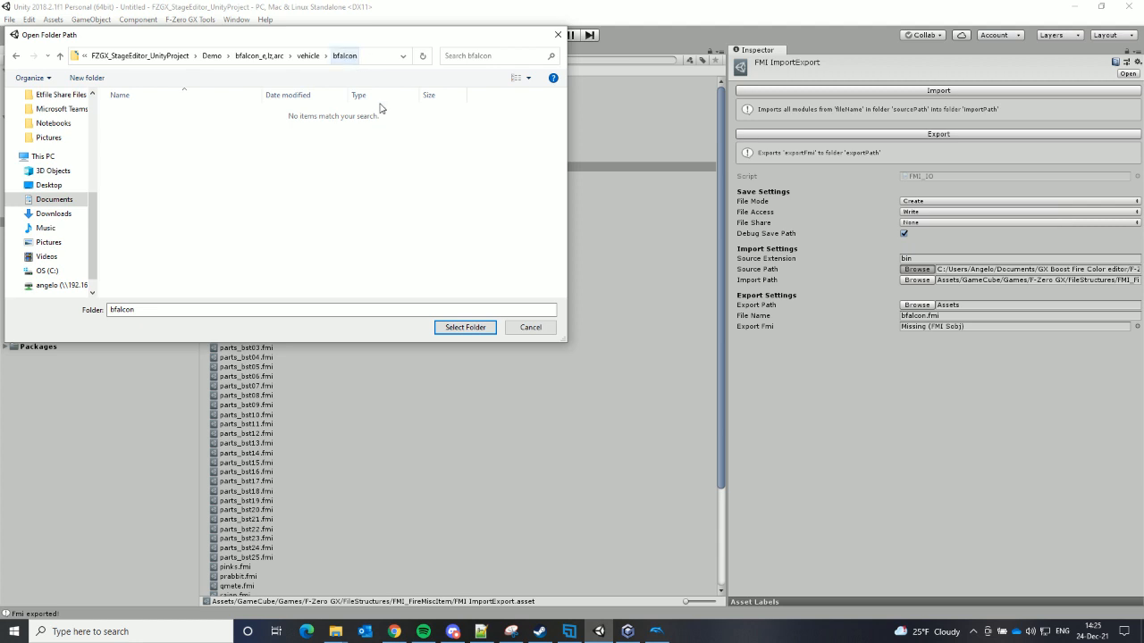
left_click(461, 327)
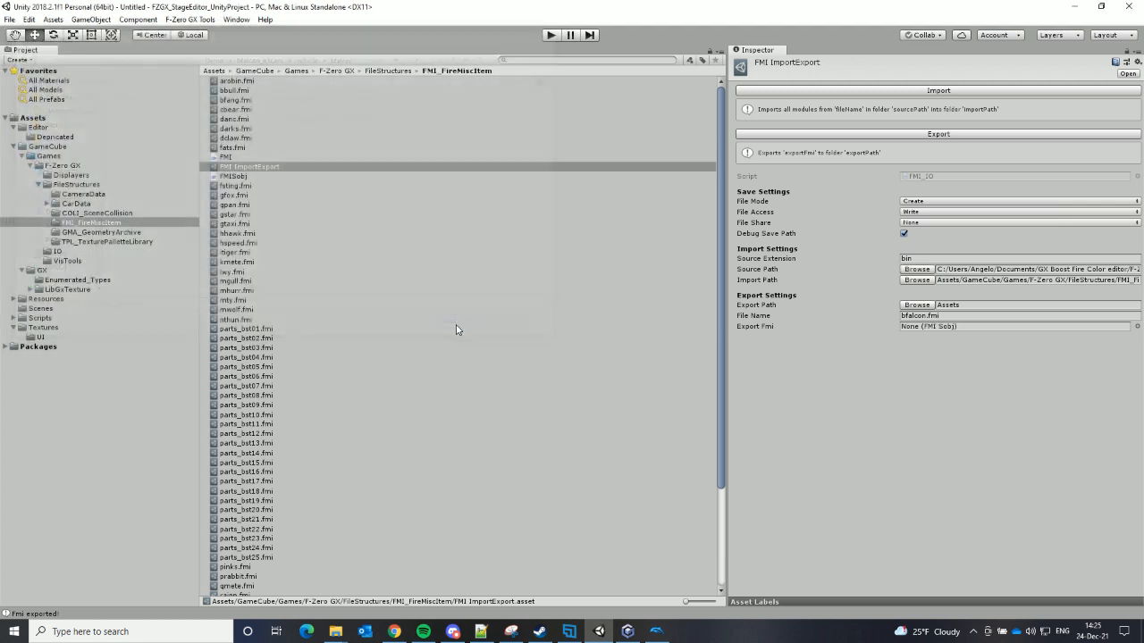
Set the import path of the FMI ImportExport asset to the Assets/GameCube/Games/F-Zero GX/FileStructures/FMI_FireMiscItem folder
left_click(1042, 284)
left_click_drag(1029, 284, 1141, 282)
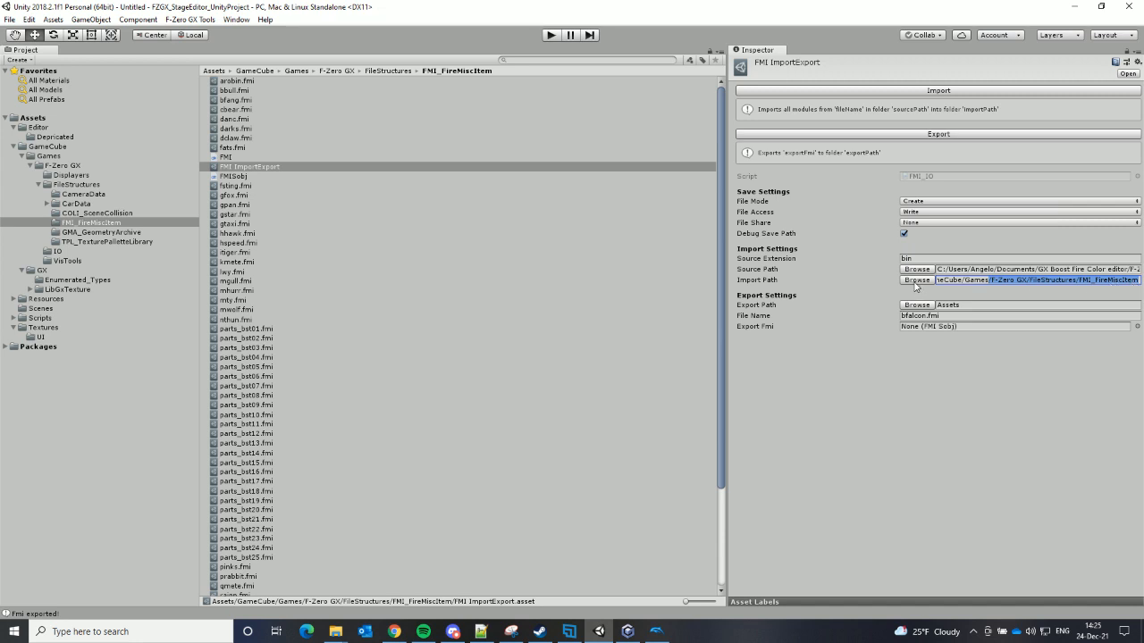
left_click(916, 280)
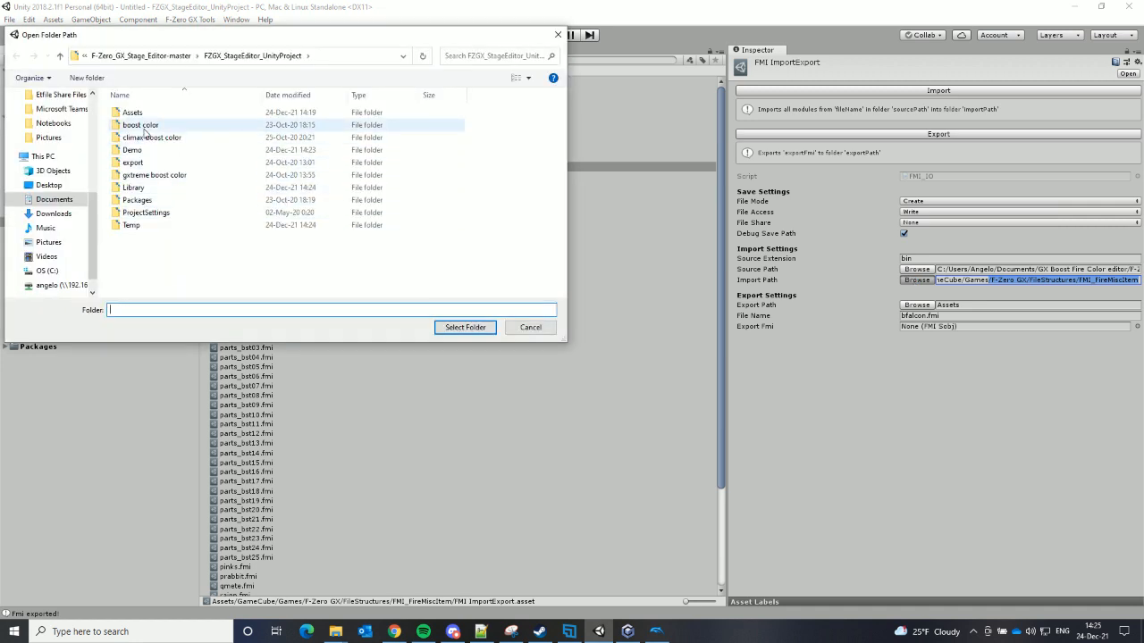
double_click(132, 112)
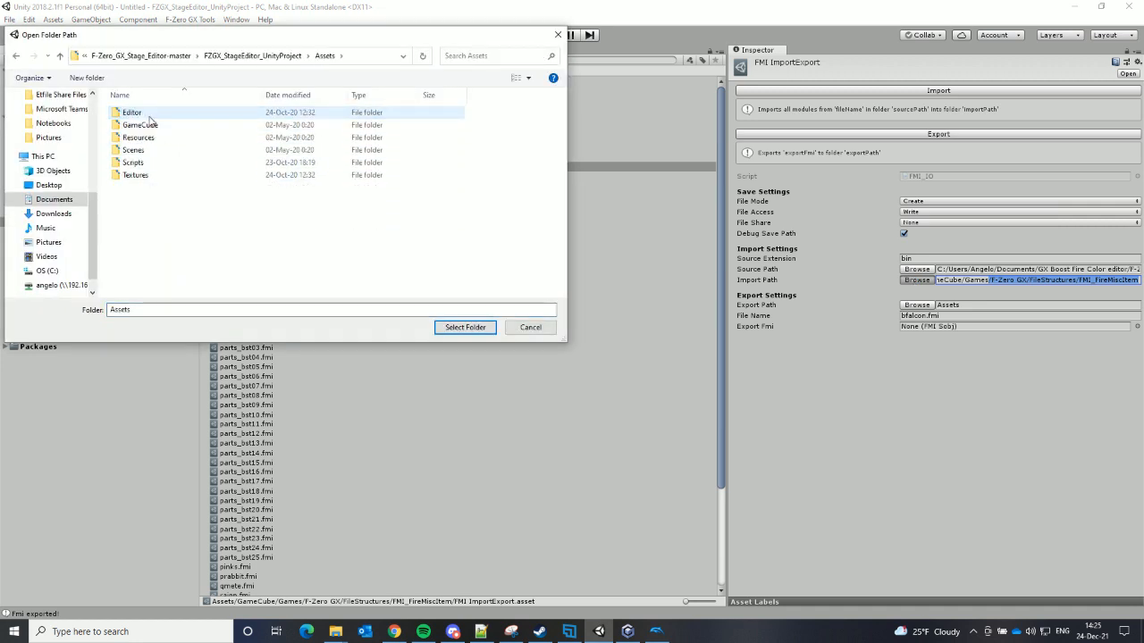
double_click(149, 127)
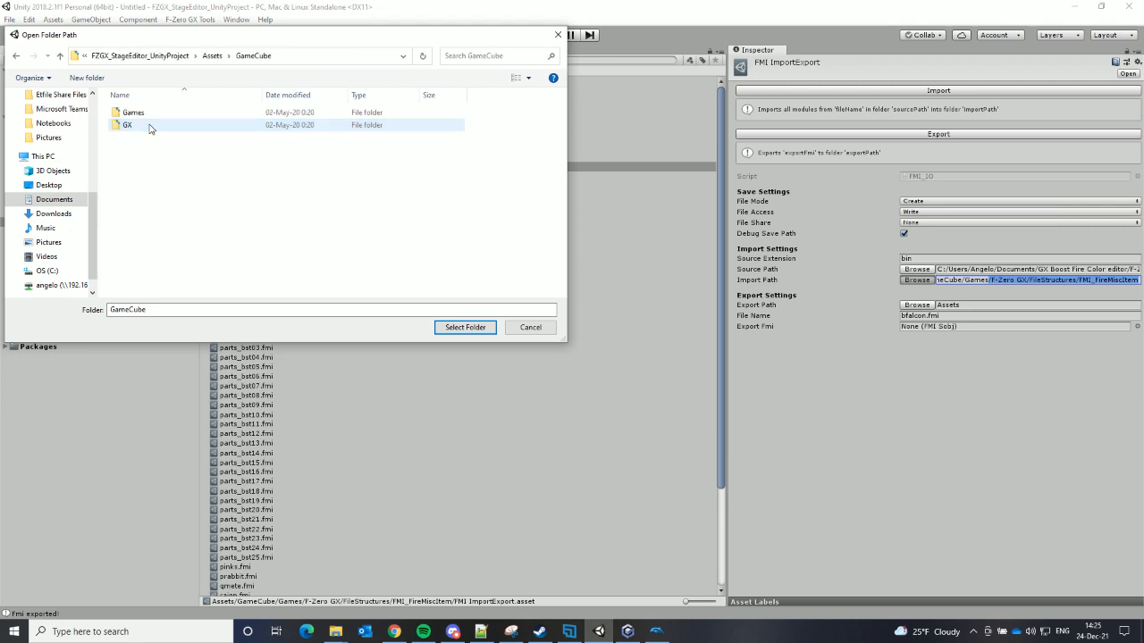
double_click(156, 118)
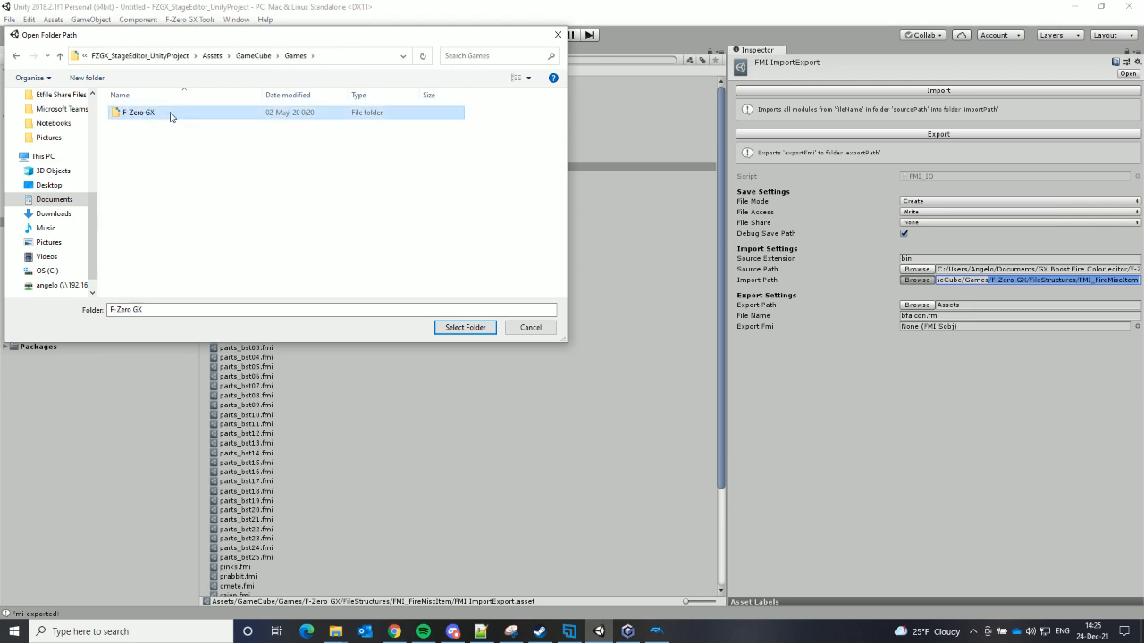
double_click(171, 116)
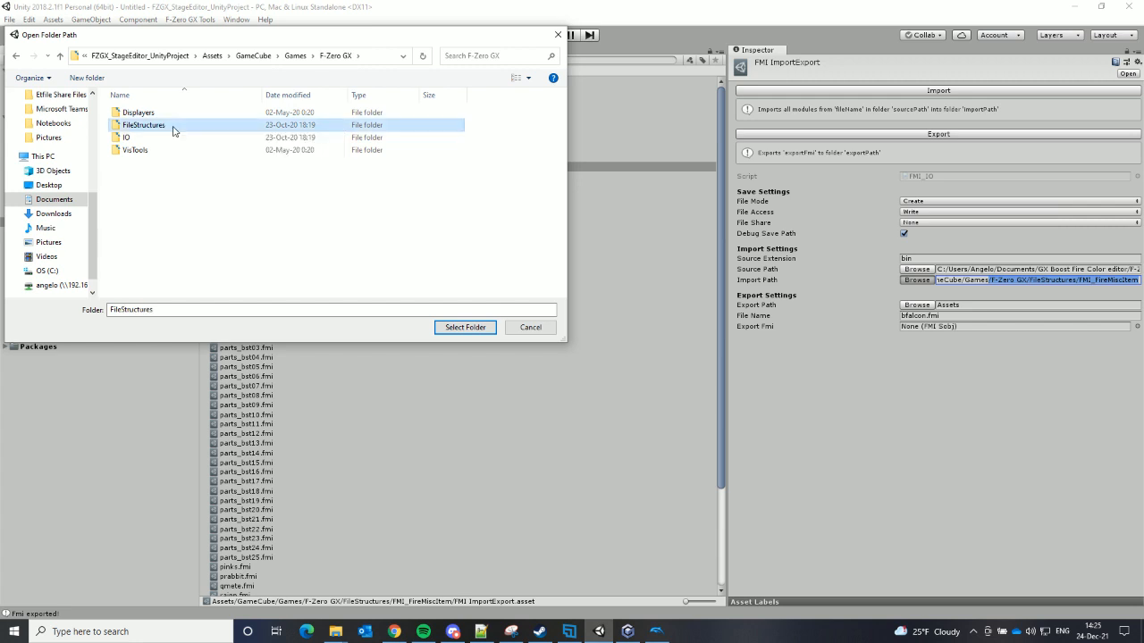
double_click(172, 126)
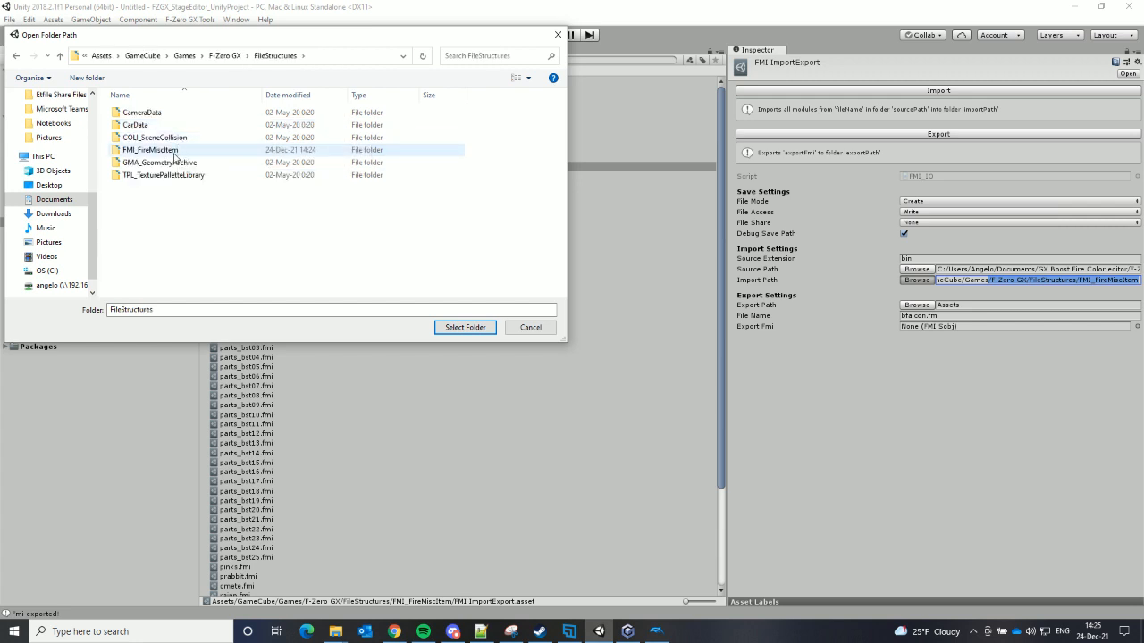
left_click(172, 154)
double_click(171, 154)
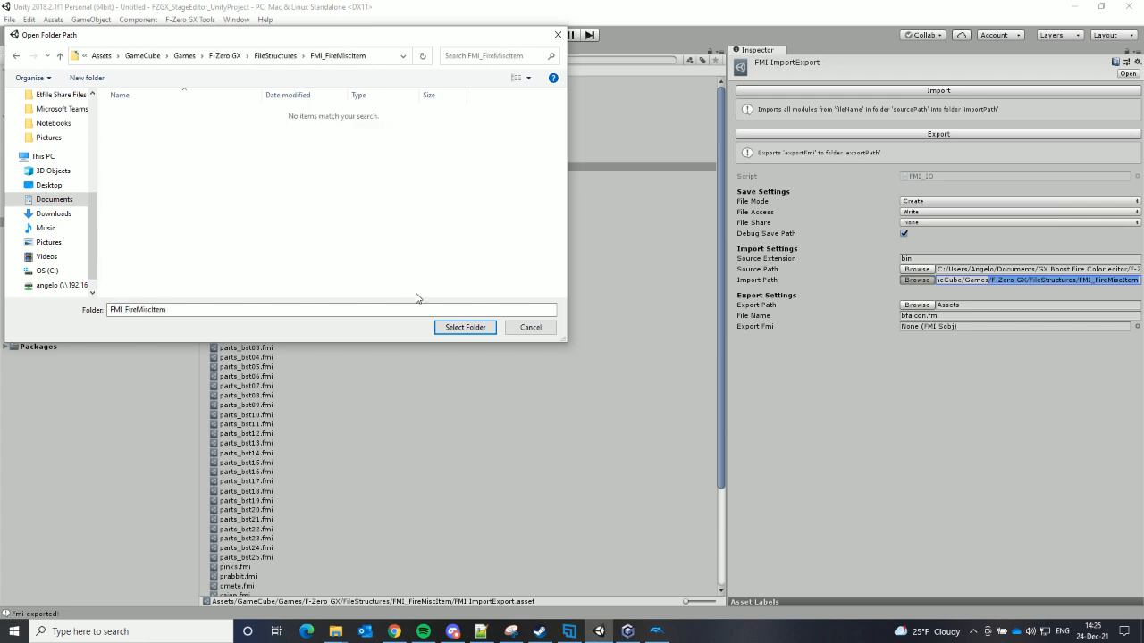
left_click(465, 328)
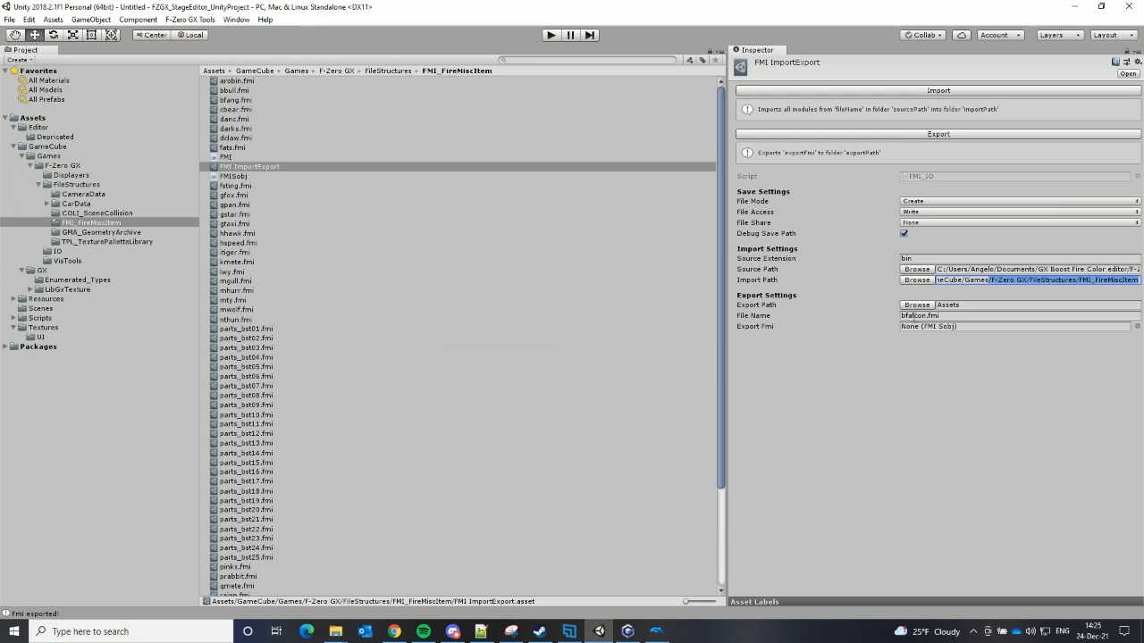
Check the export file name in the FMI ImportExport asset's export settings
left_click(938, 316)
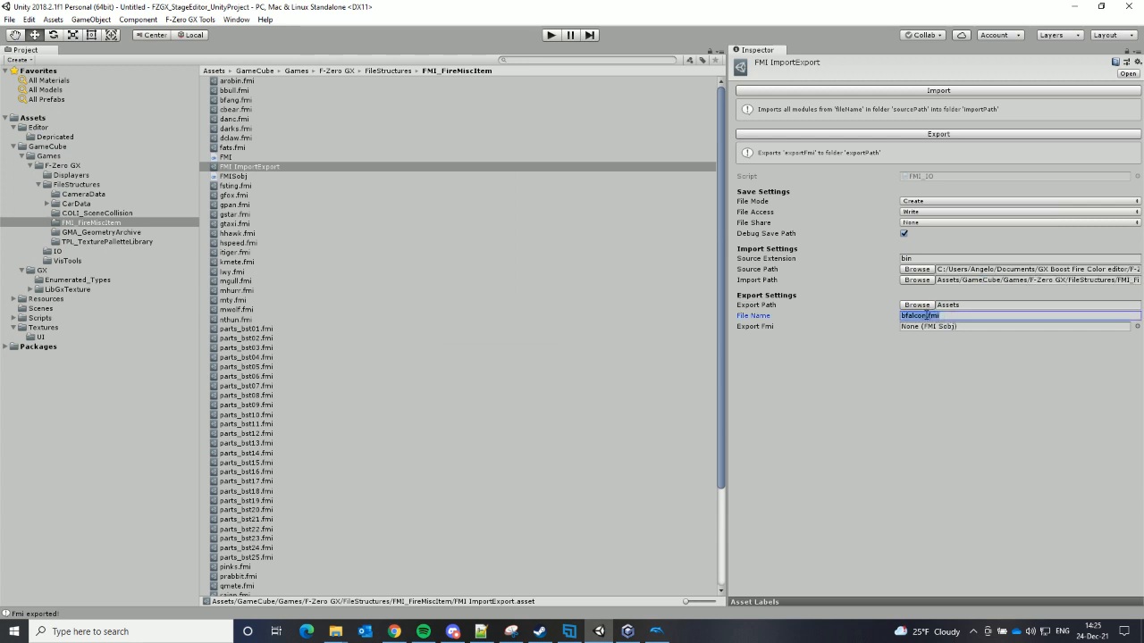
left_click(926, 315)
left_click_drag(945, 321, 895, 319)
left_click(919, 316)
left_click_drag(948, 316, 899, 319)
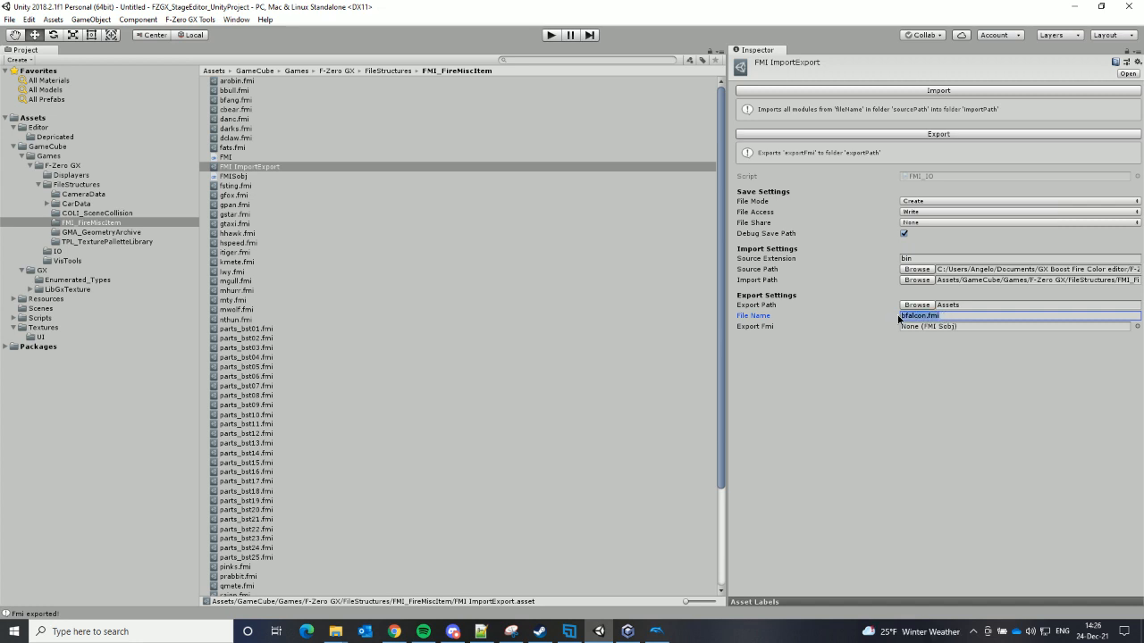
left_click(915, 315)
left_click_drag(948, 318, 892, 320)
left_click(927, 318)
Set the export path to the project's Assets folder and import the FMI data
left_click(916, 306)
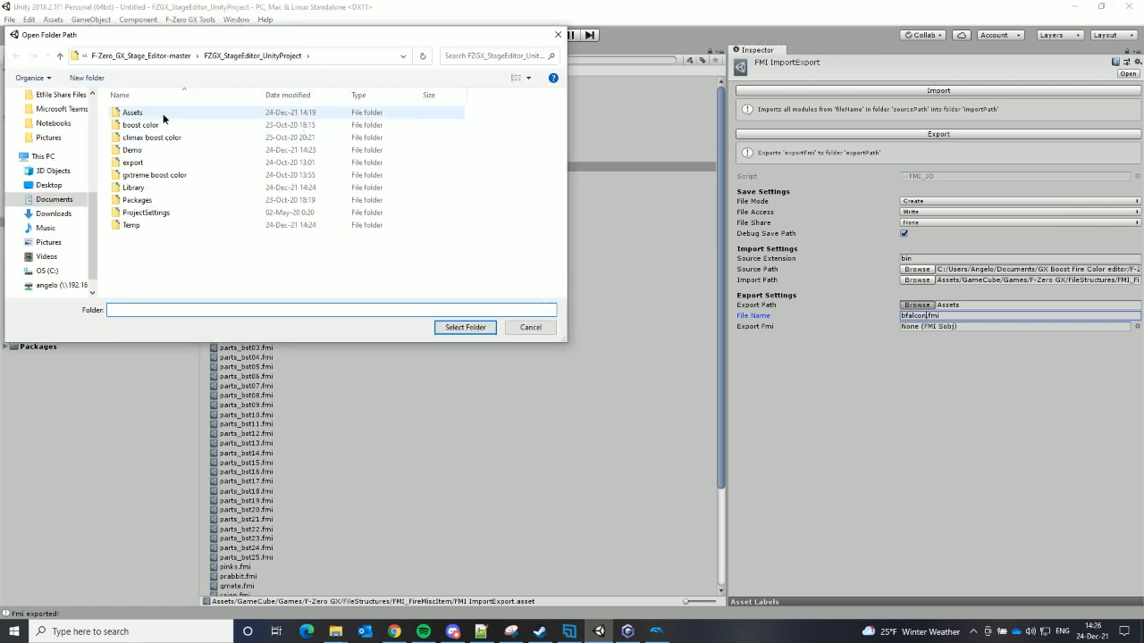
left_click(162, 116)
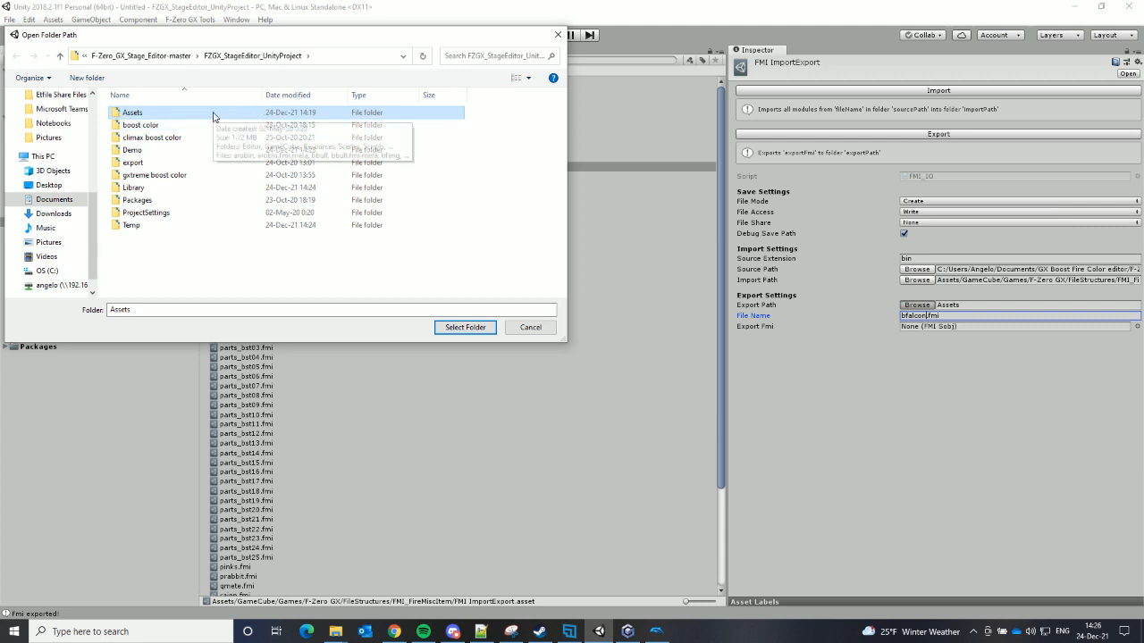
left_click(469, 328)
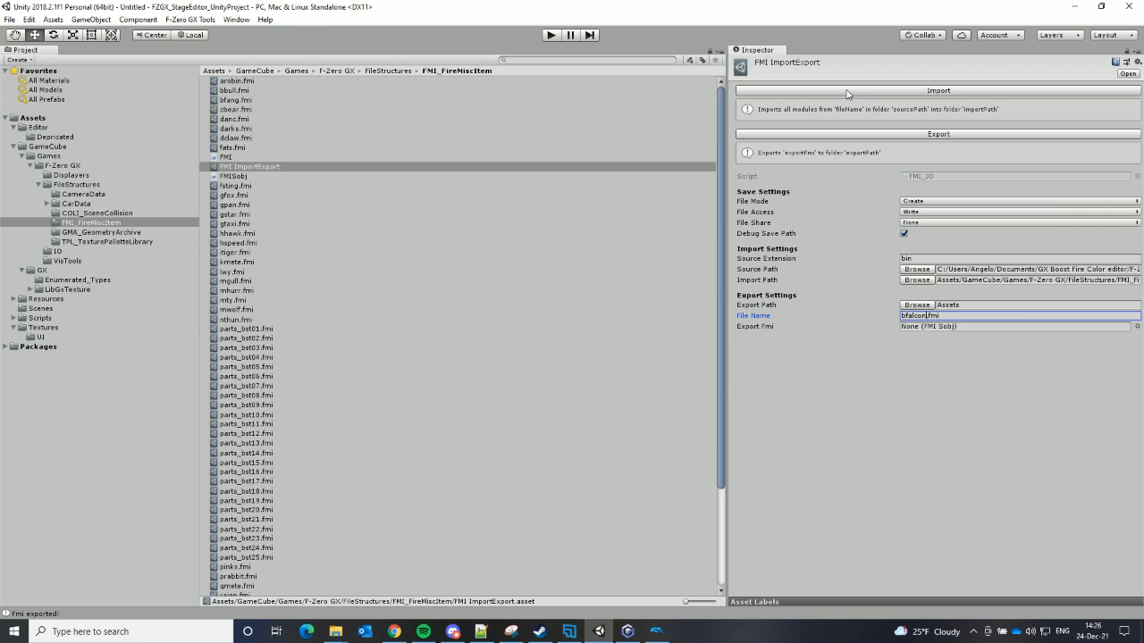
left_click(939, 90)
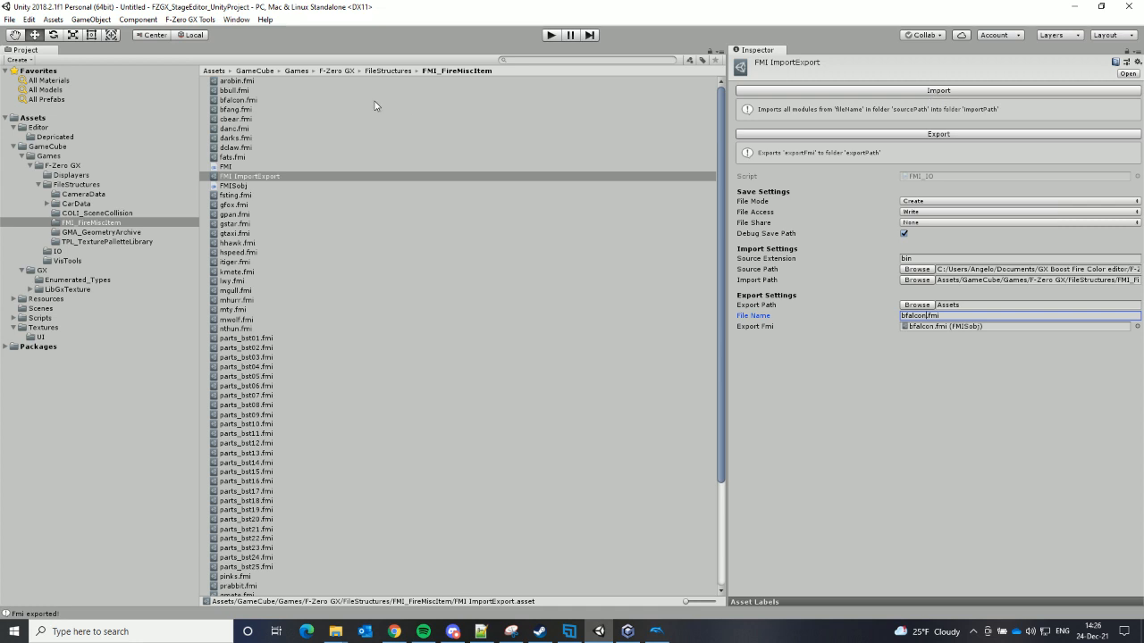
In the imported bfalcon.fmi asset, set Count_fire and the Engine Fires size to 2
left_click(240, 100)
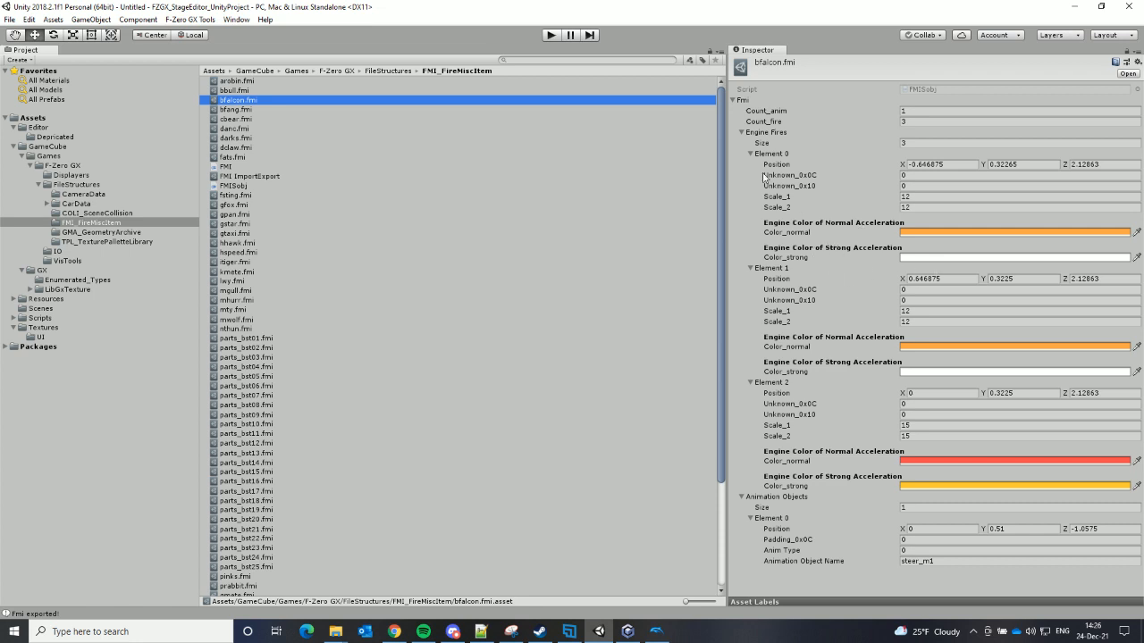
left_click(915, 123)
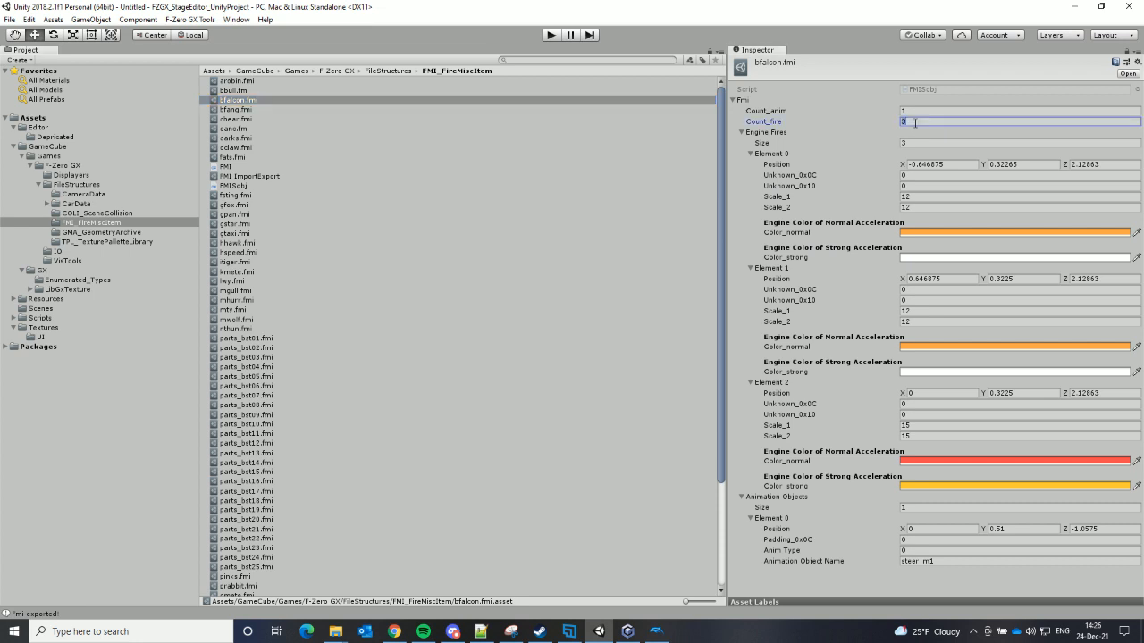
left_click(933, 141)
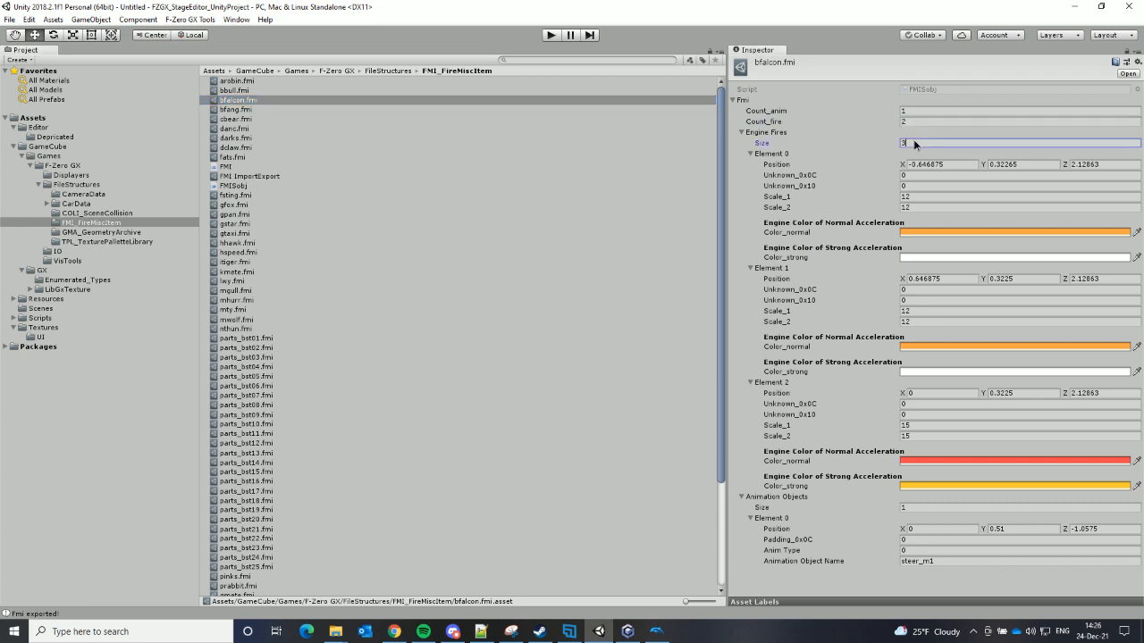
key("Return")
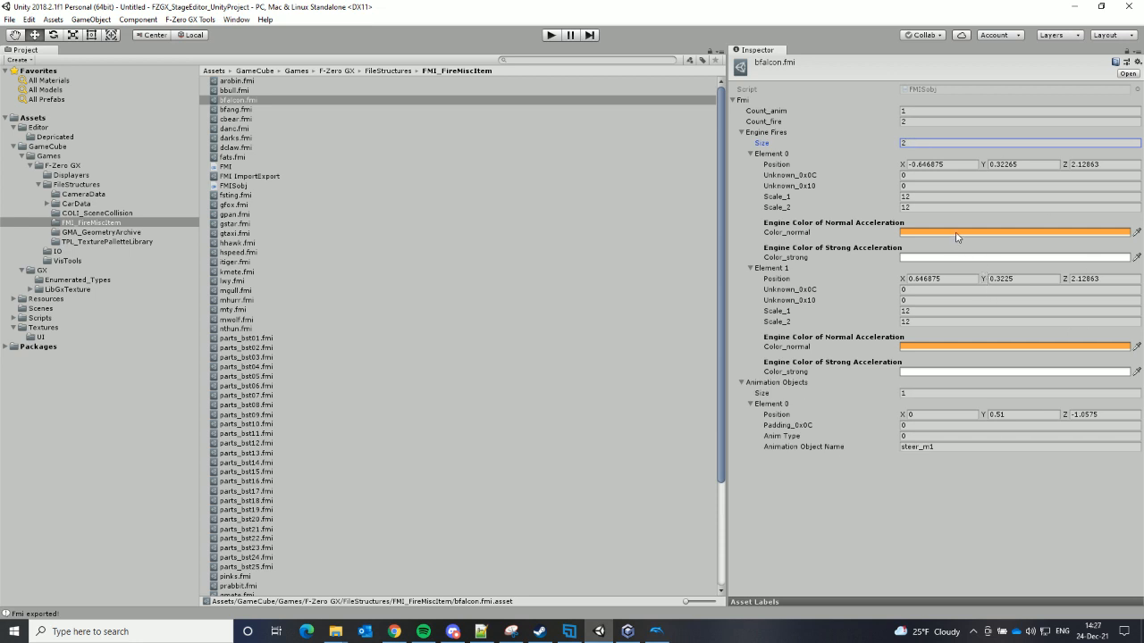
Change Element 0's normal acceleration color to red-orange FF5A4A and sample it into Element 1's normal acceleration color
left_click(1003, 236)
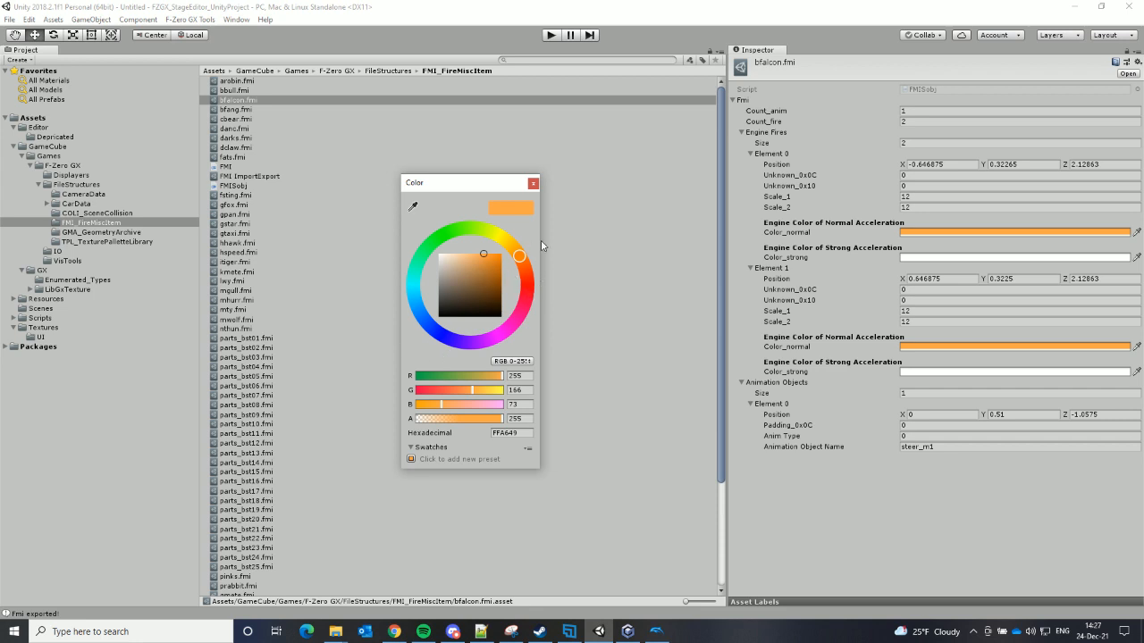
left_click_drag(511, 255, 565, 279)
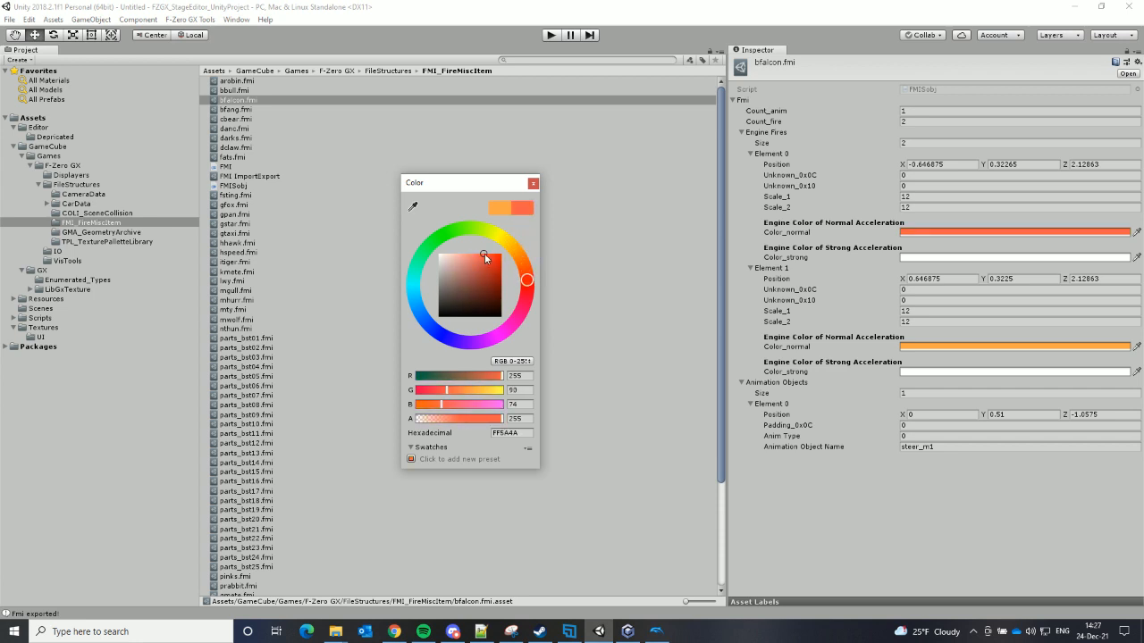
left_click(604, 208)
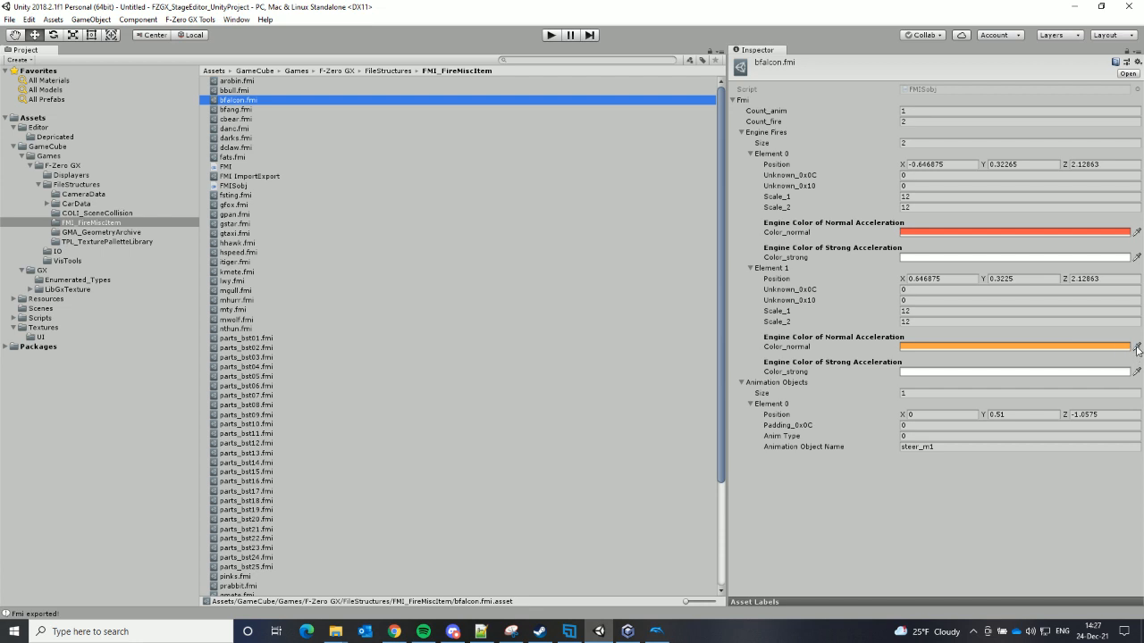
left_click(1137, 350)
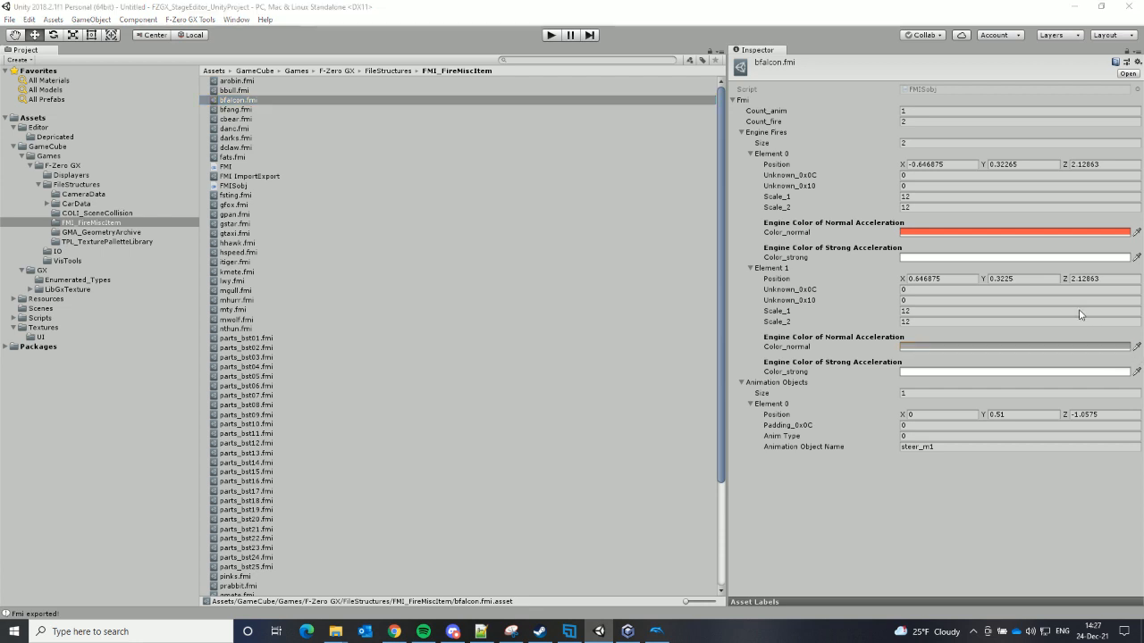
left_click(1017, 238)
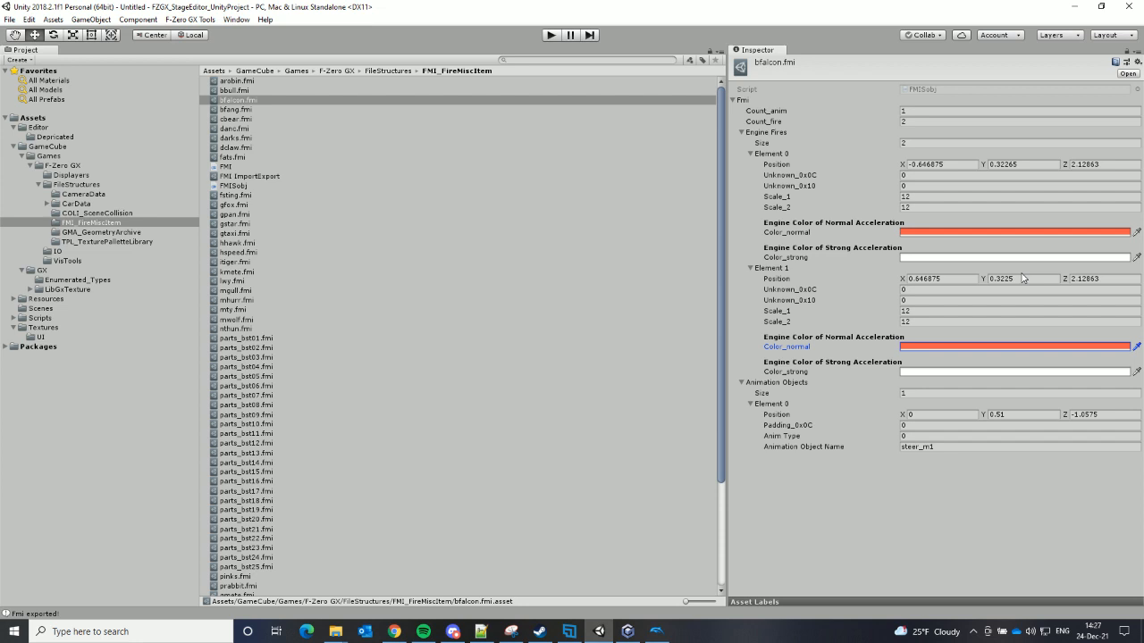
Change Element 0's strong acceleration color to light pink FF9E9E and sample it into Element 1's strong acceleration color
left_click(974, 259)
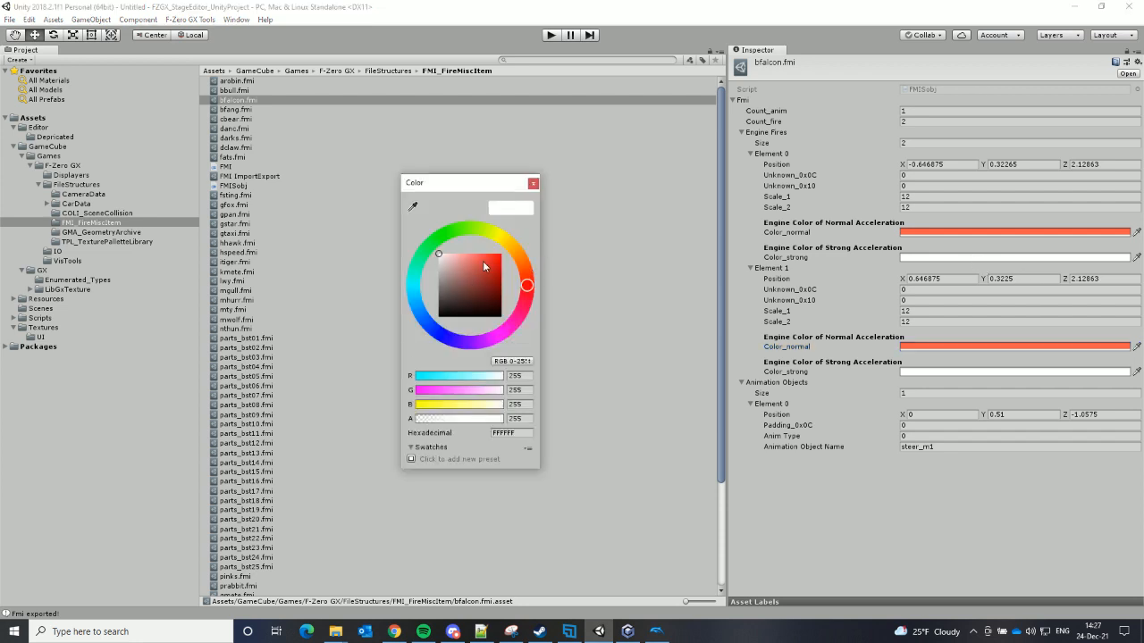
mouse_move(484, 266)
left_mouse_down()
mouse_move(451, 240)
mouse_move(464, 245)
left_mouse_up()
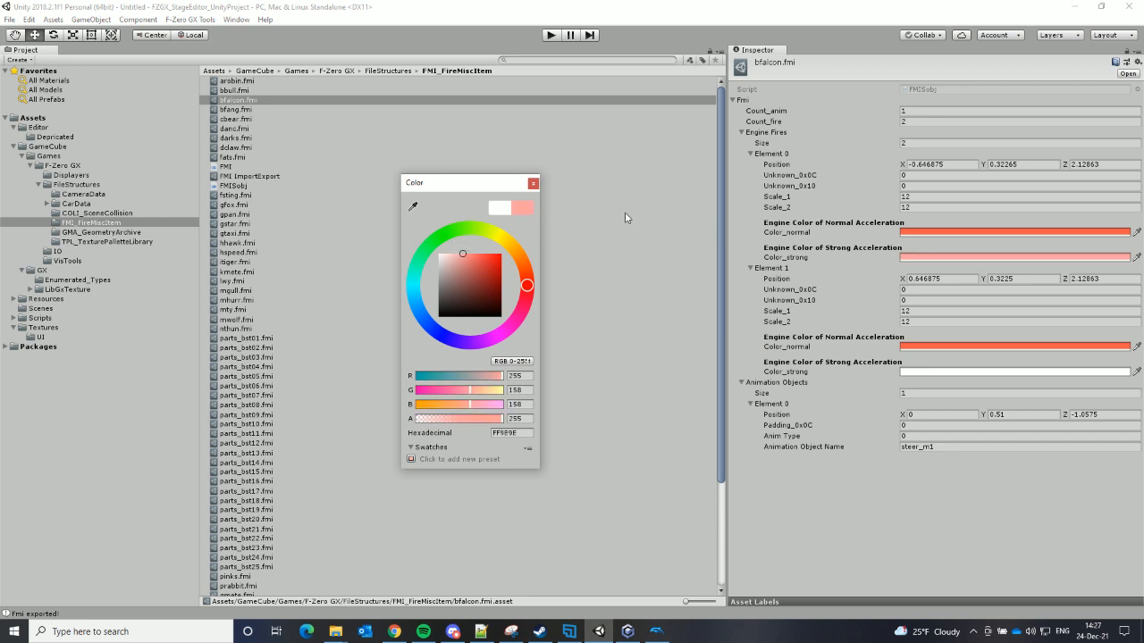
left_click(534, 183)
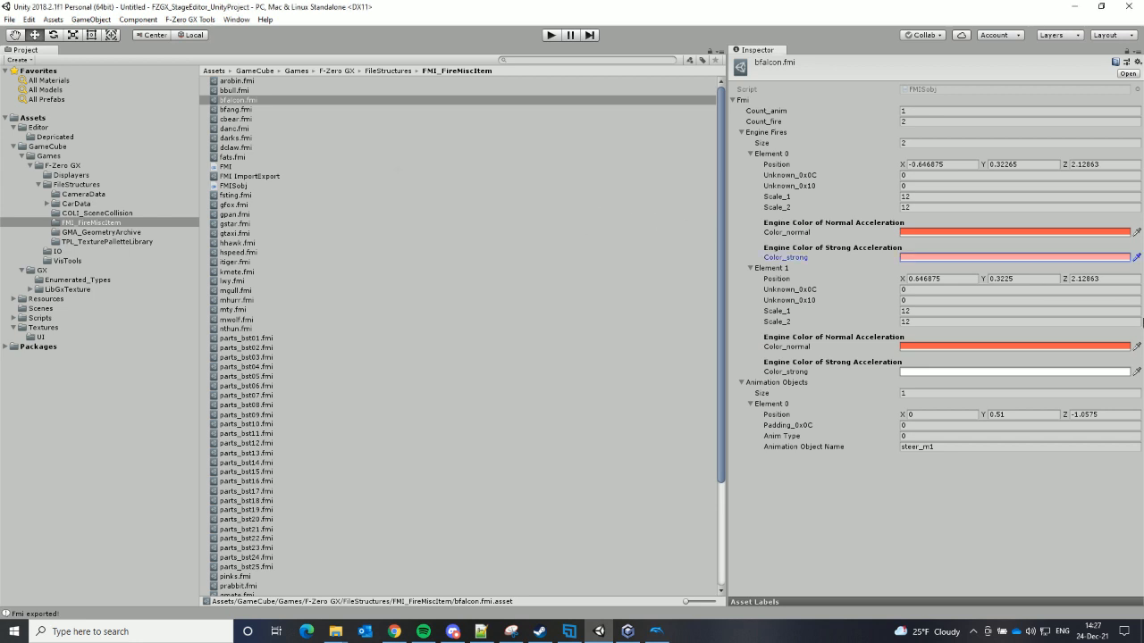
left_click(1136, 371)
left_click(1008, 261)
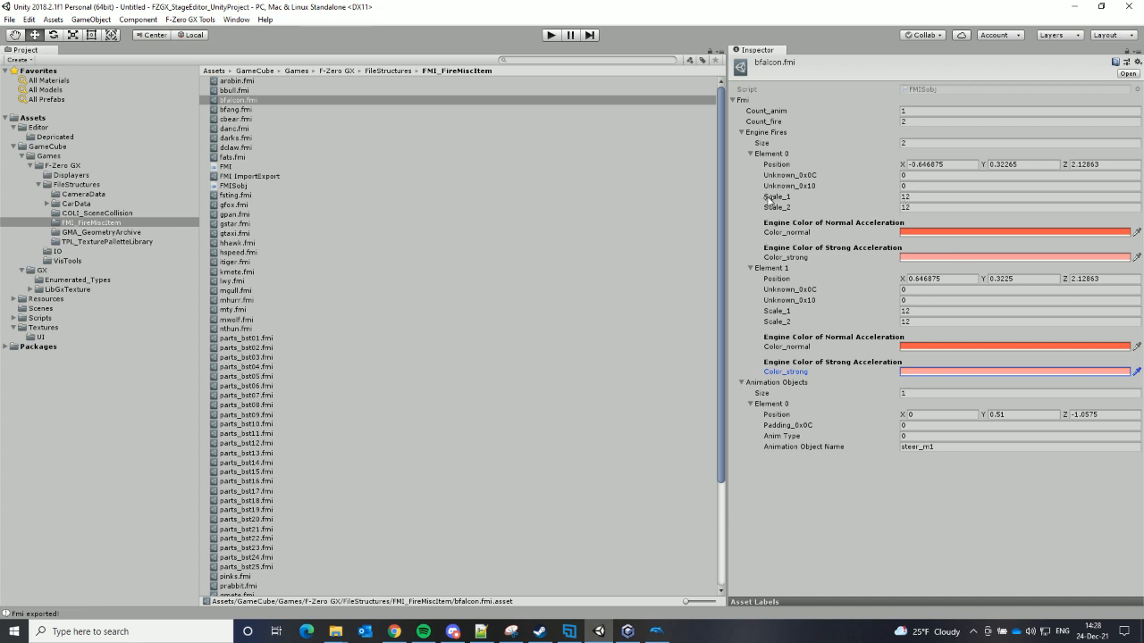
Check the Scale_1 and Scale_2 values of engine fire Element 0
left_click(908, 196)
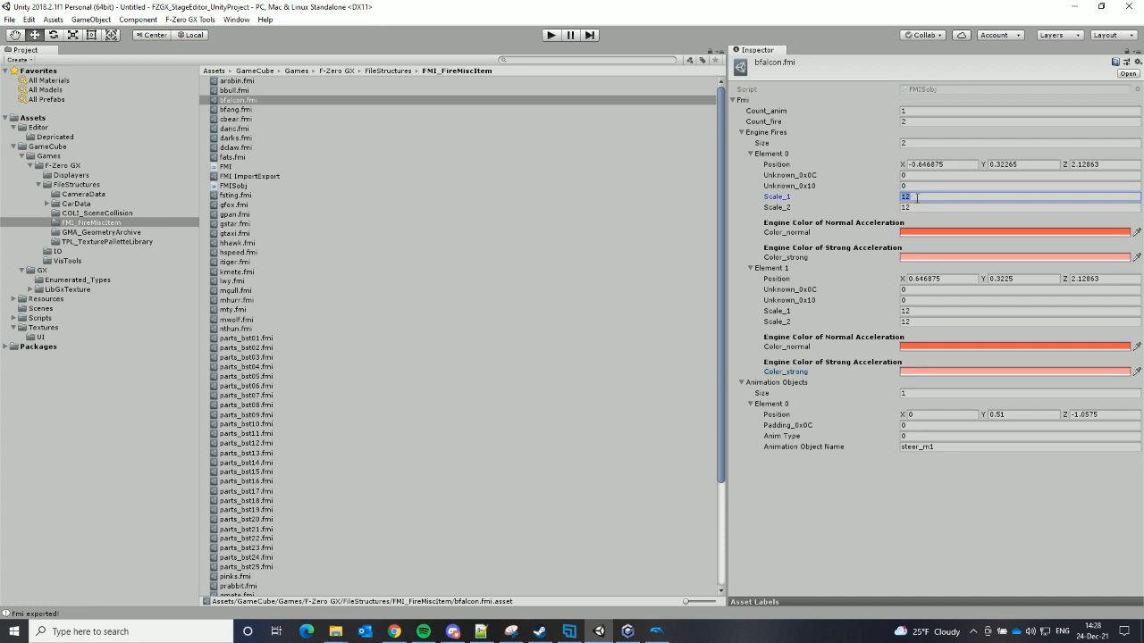
left_click(918, 197)
left_click(920, 207)
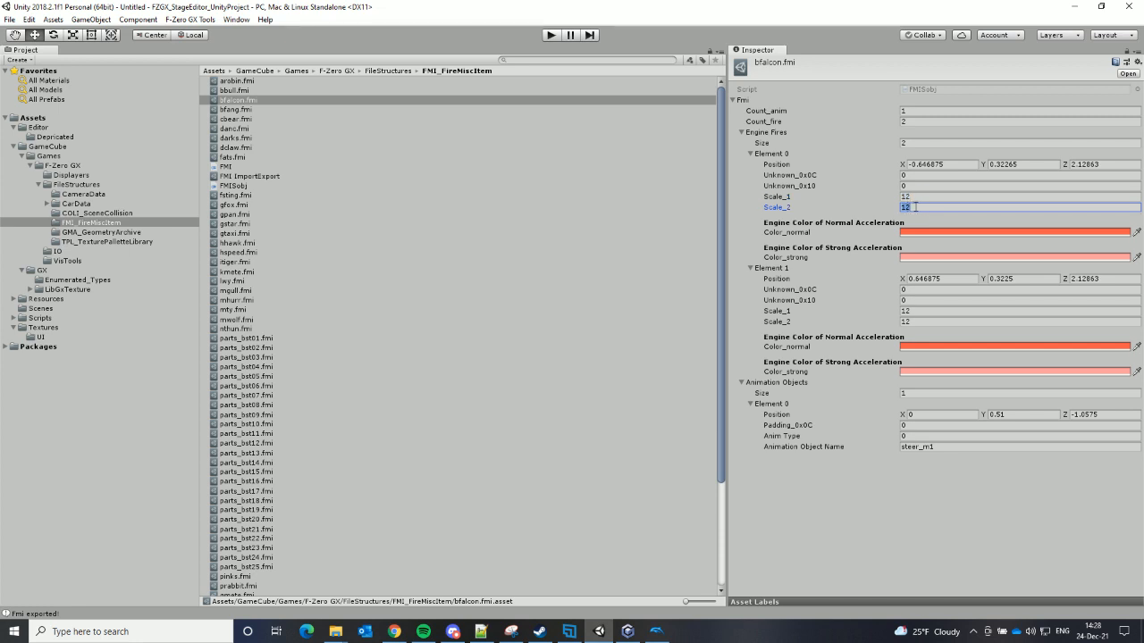
left_click(917, 207)
Set Count_fire and the Engine Fires size to 3 to add a third engine fire
left_click(913, 122)
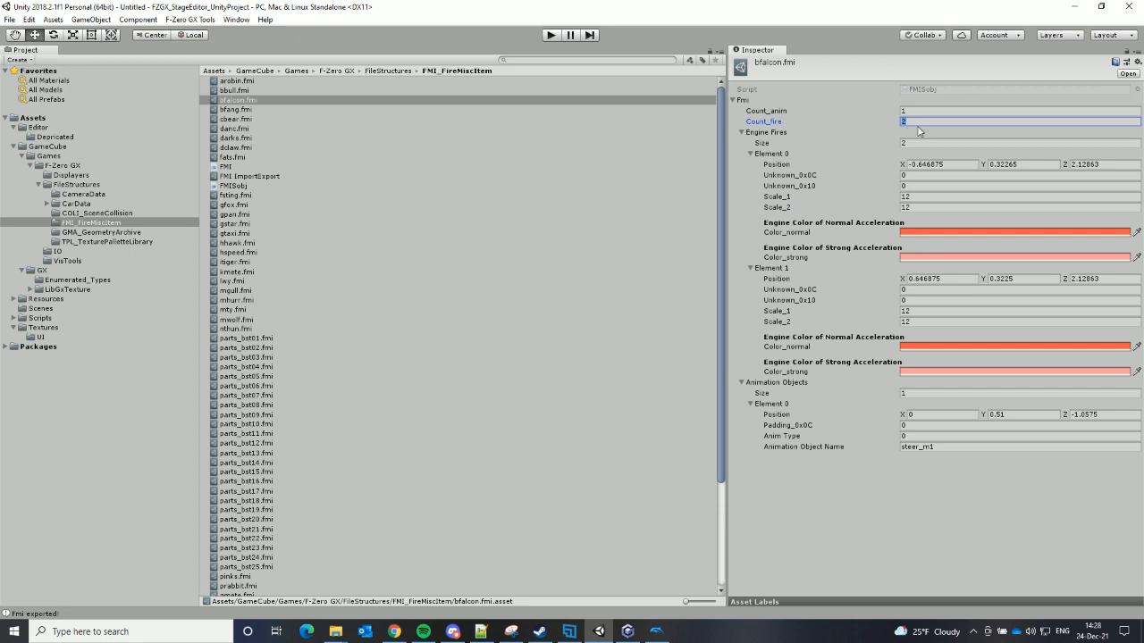
type("3")
left_click(921, 145)
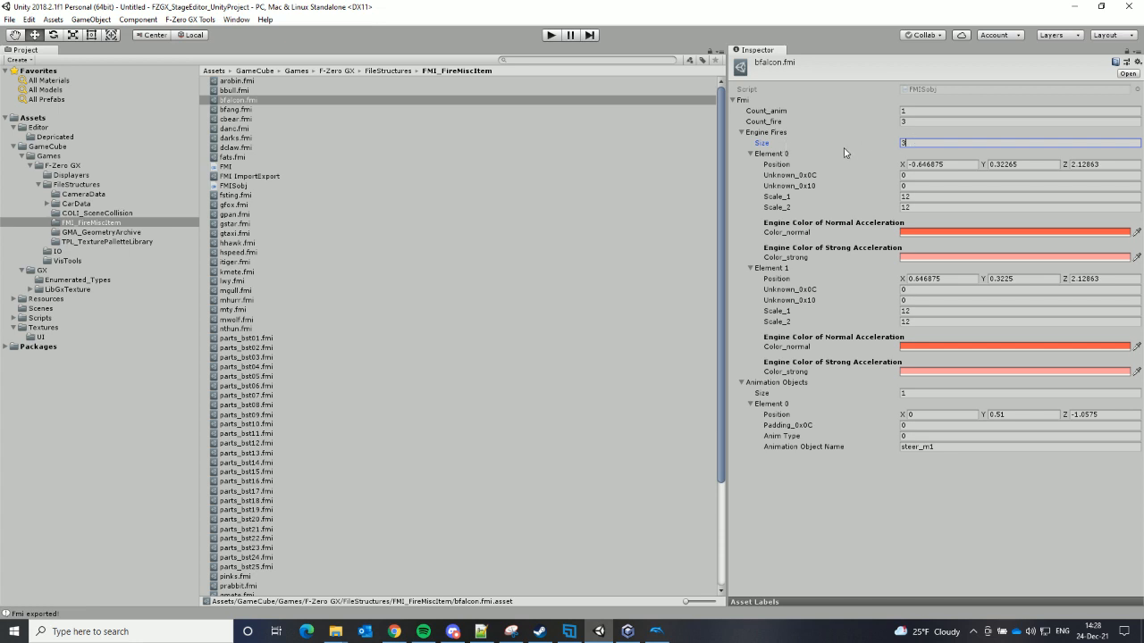
key("Return")
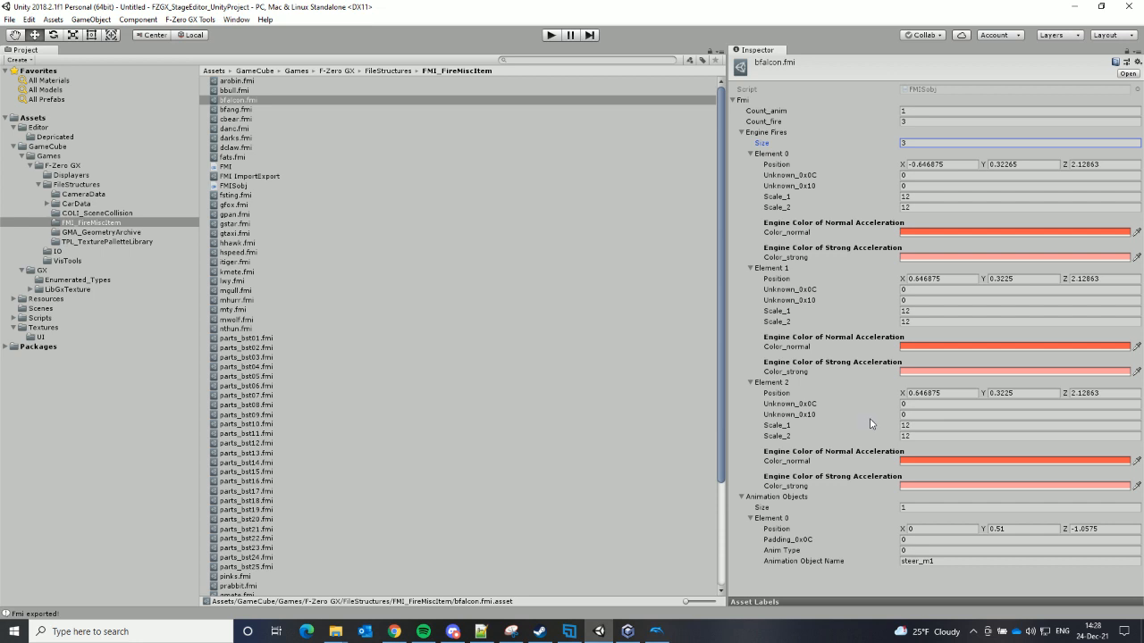
Set the X position of engine fire Element 2 to 0
left_click(952, 395)
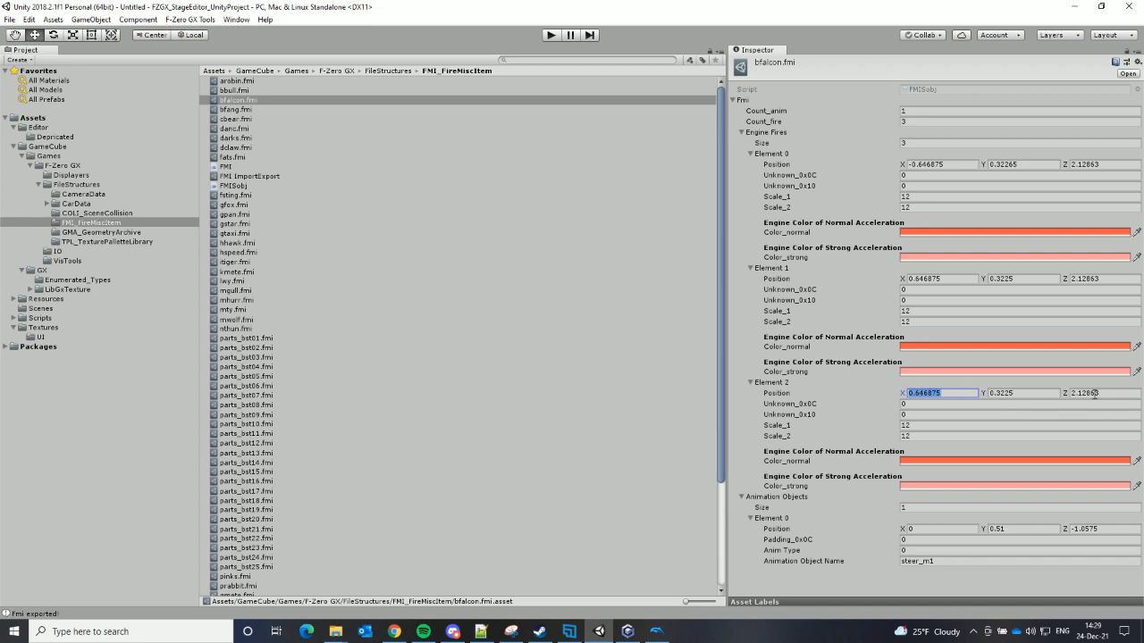
left_click(948, 397)
left_click_drag(958, 394, 878, 378)
type("0")
Set engine fire Element 2's normal acceleration color to yellow FFD300 and its strong acceleration color to pale yellow FFF090
left_click(1048, 461)
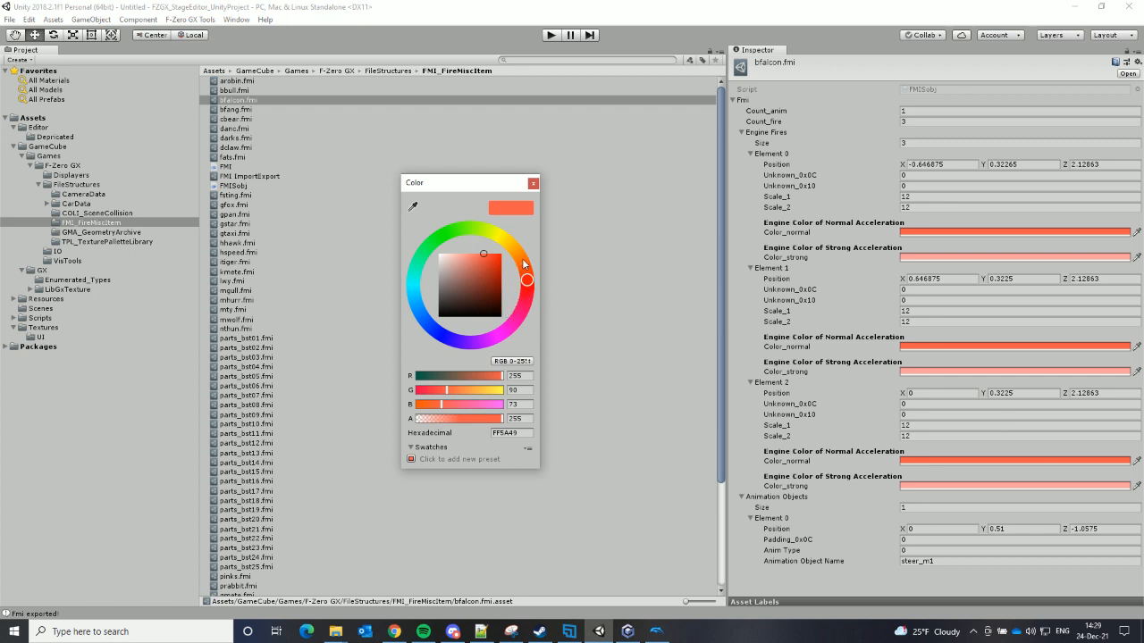
mouse_move(521, 265)
left_mouse_down()
mouse_move(499, 236)
mouse_move(509, 258)
mouse_move(514, 239)
left_mouse_up()
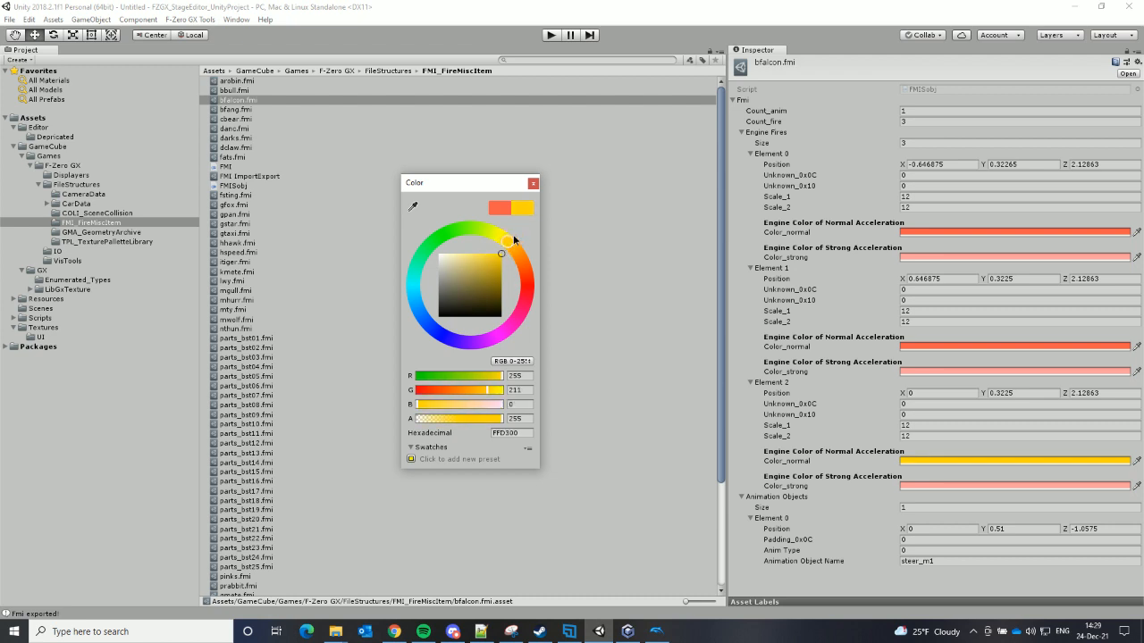
left_click(1105, 487)
mouse_move(527, 268)
left_mouse_down()
mouse_move(508, 239)
mouse_move(468, 244)
left_mouse_up()
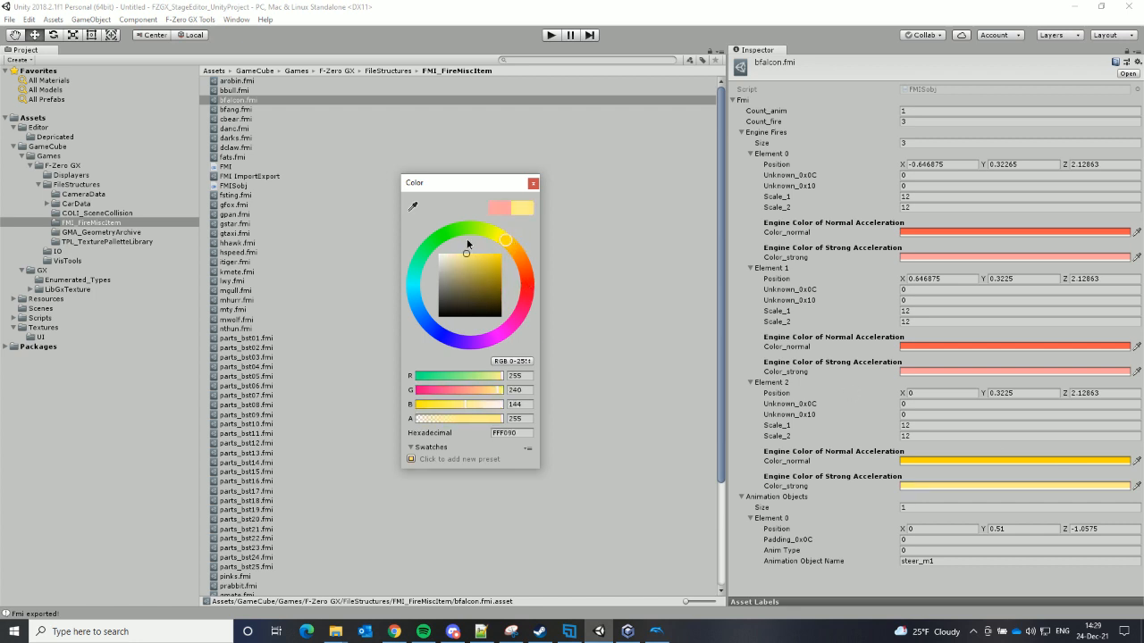
left_click(645, 289)
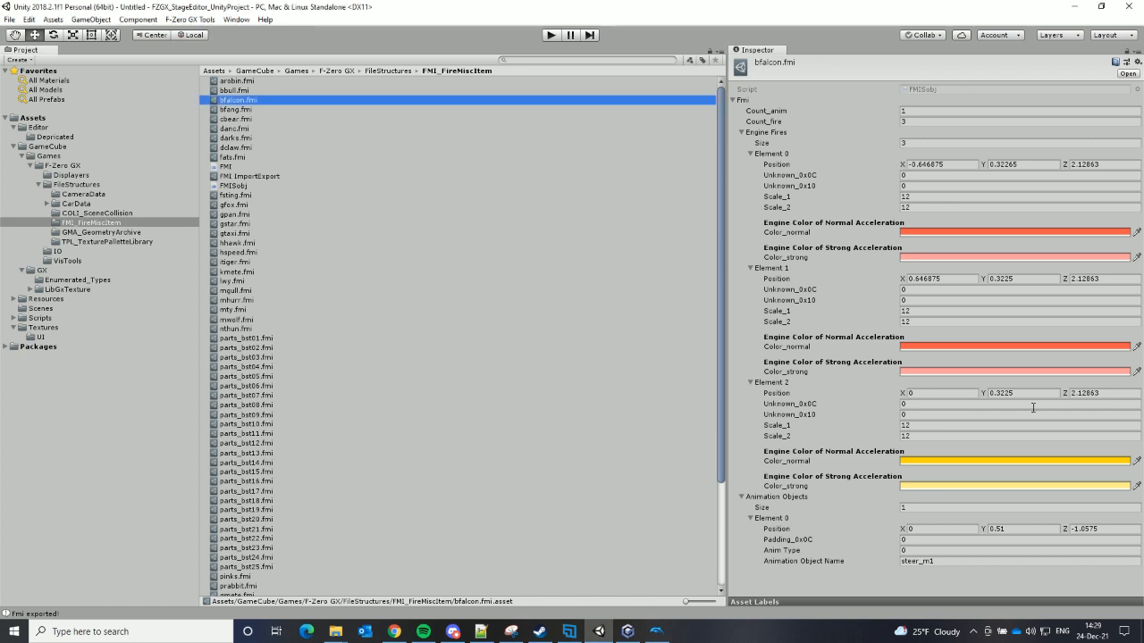
Set both Scale_1 and Scale_2 of engine fire Element 2 to 16
left_click(929, 426)
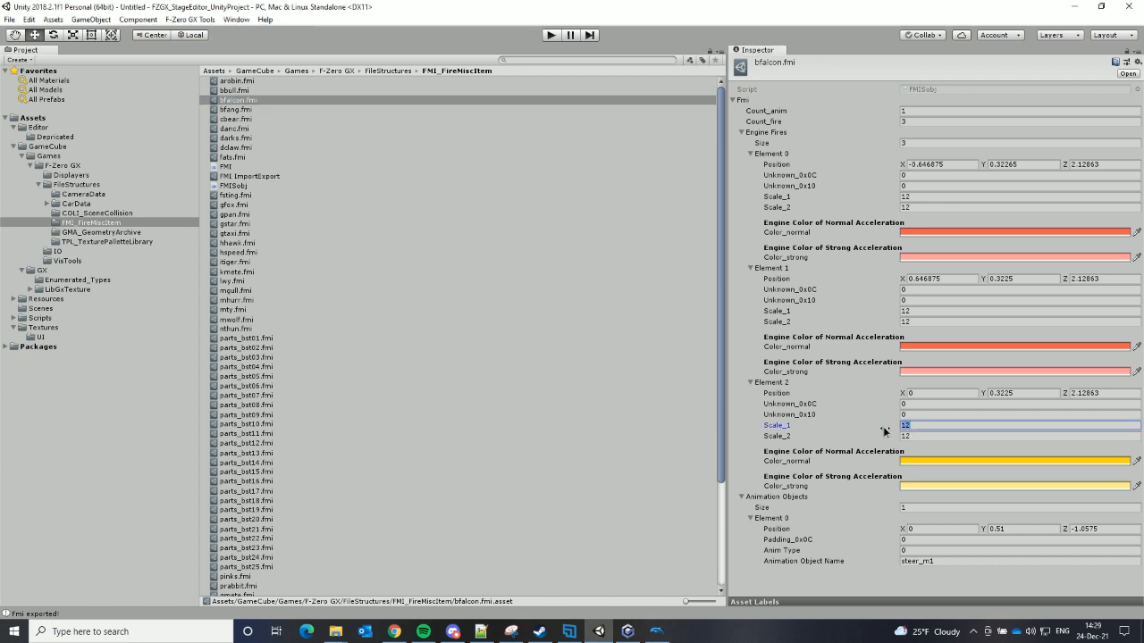
type("1")
left_click(930, 435)
type("1")
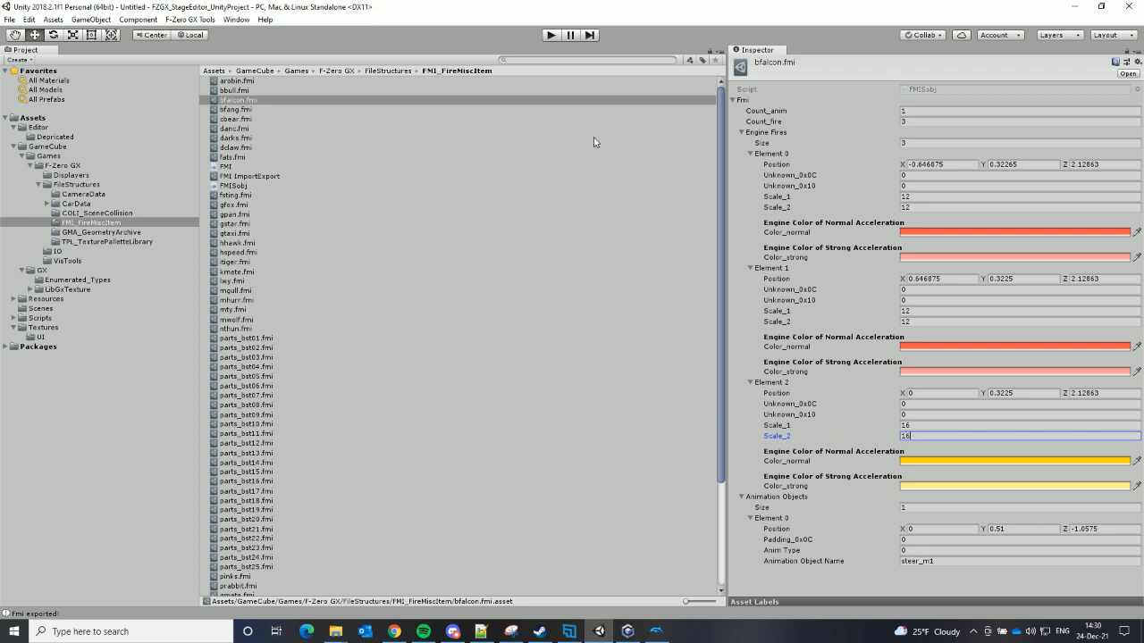
Export the edited bfalcon.fmi to the Assets folder using the FMI ImportExport asset
left_click(569, 100)
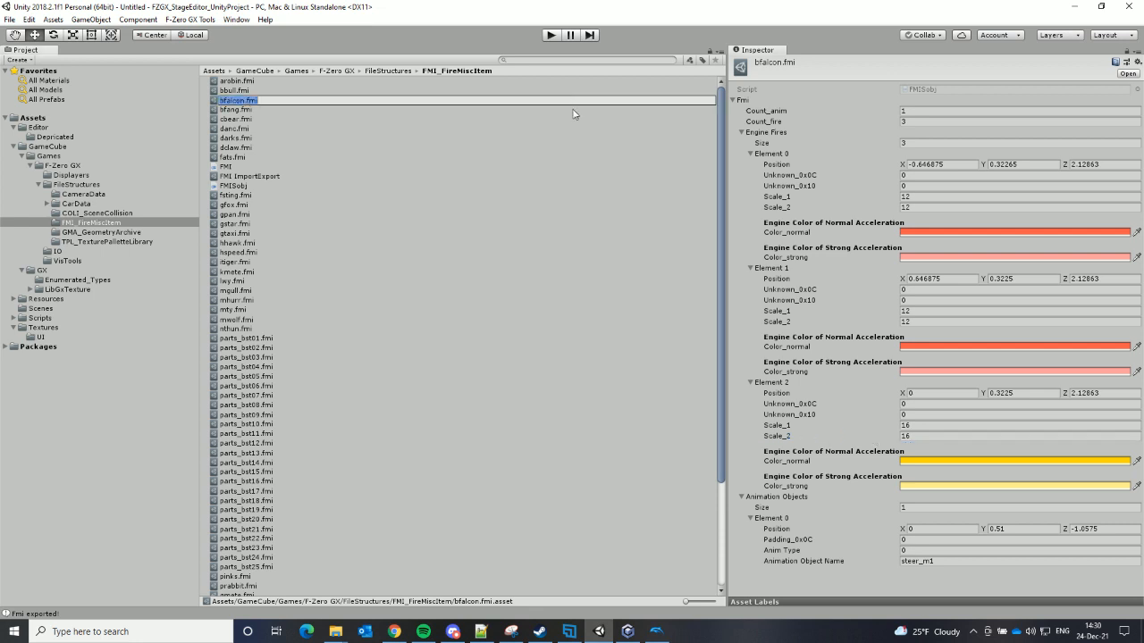
left_click(574, 118)
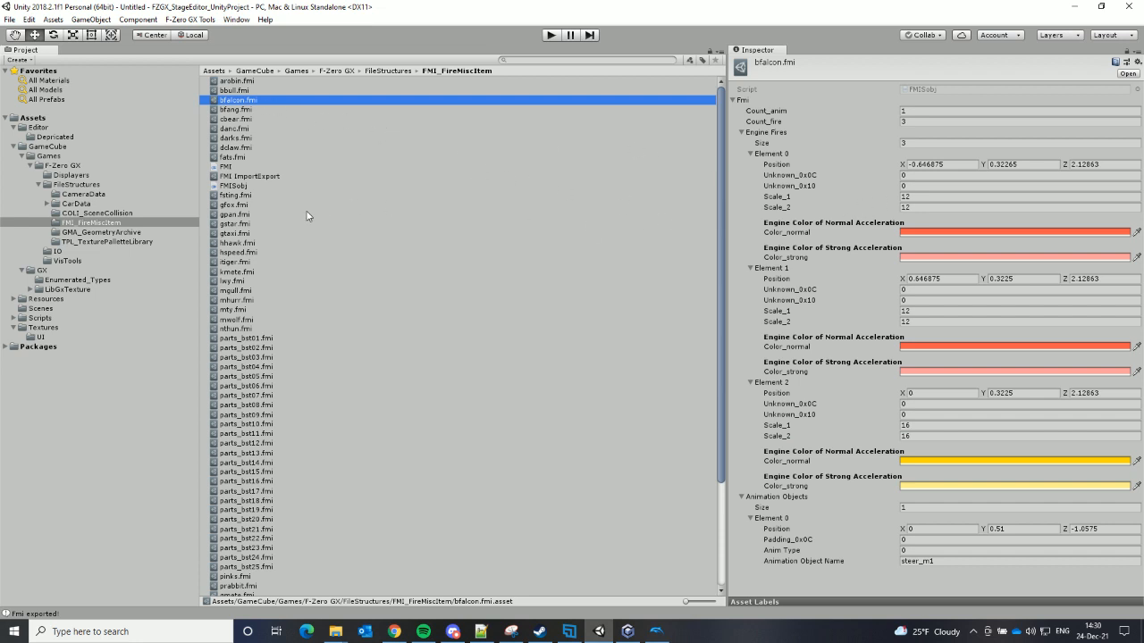
left_click(252, 177)
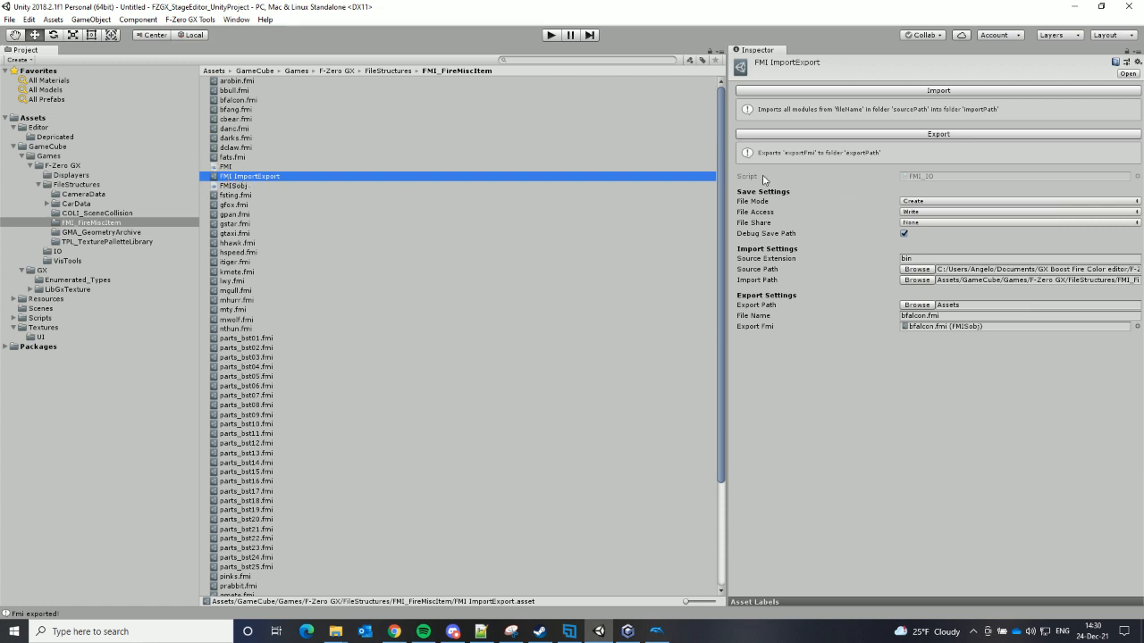
left_click(938, 134)
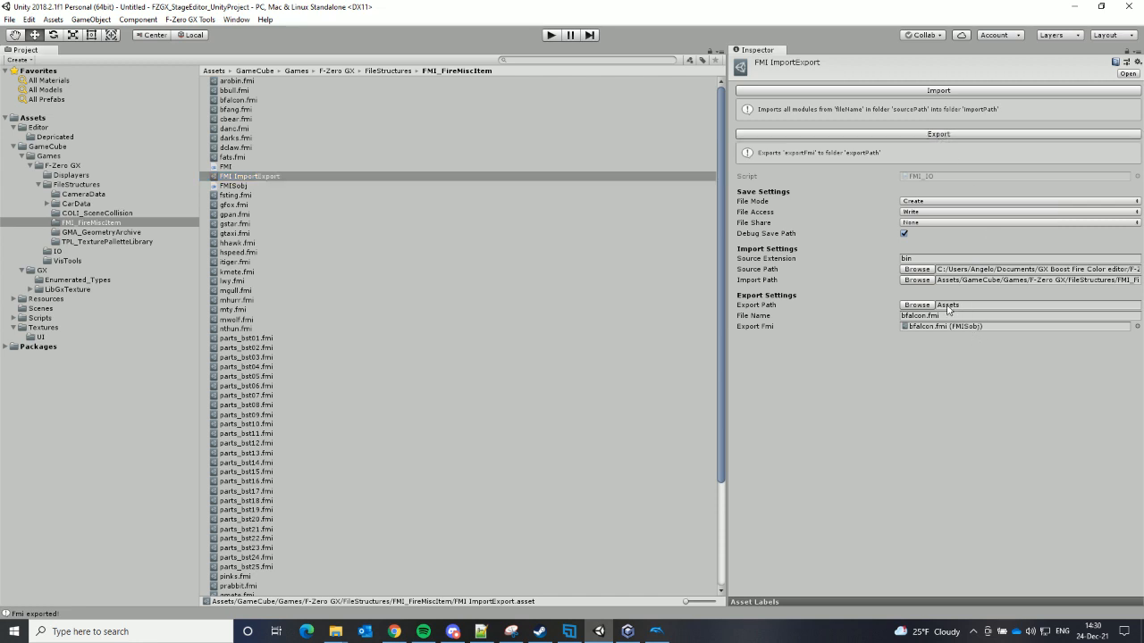
Switch to File Explorer, locate the exported bfalcon FMI file in the Unity project's Assets folder and copy it
left_click(335, 631)
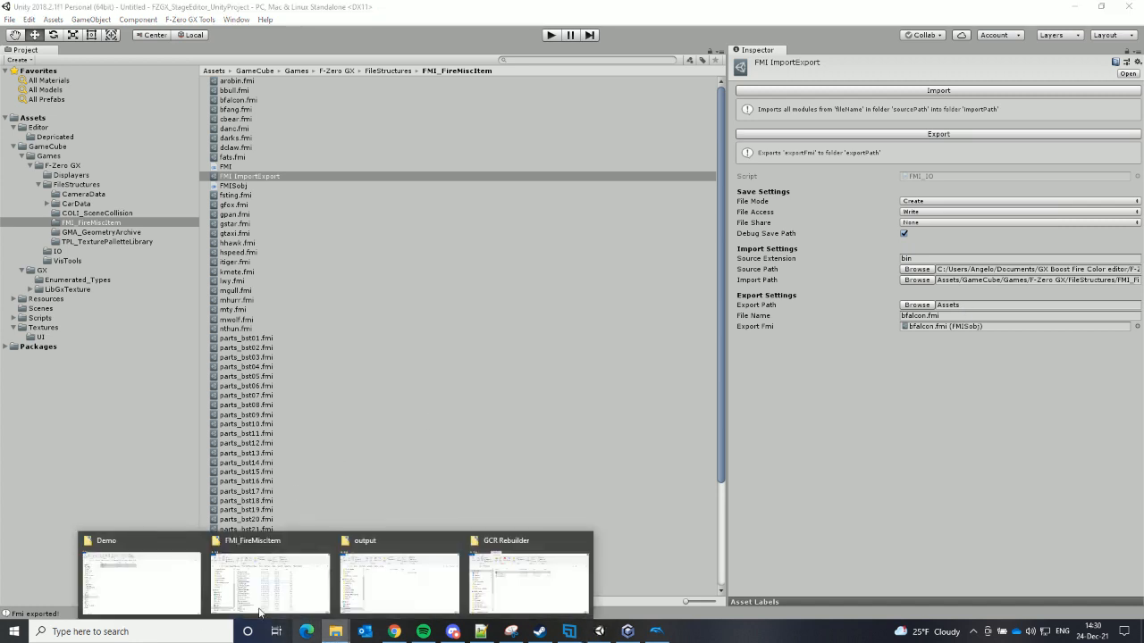
left_click(146, 575)
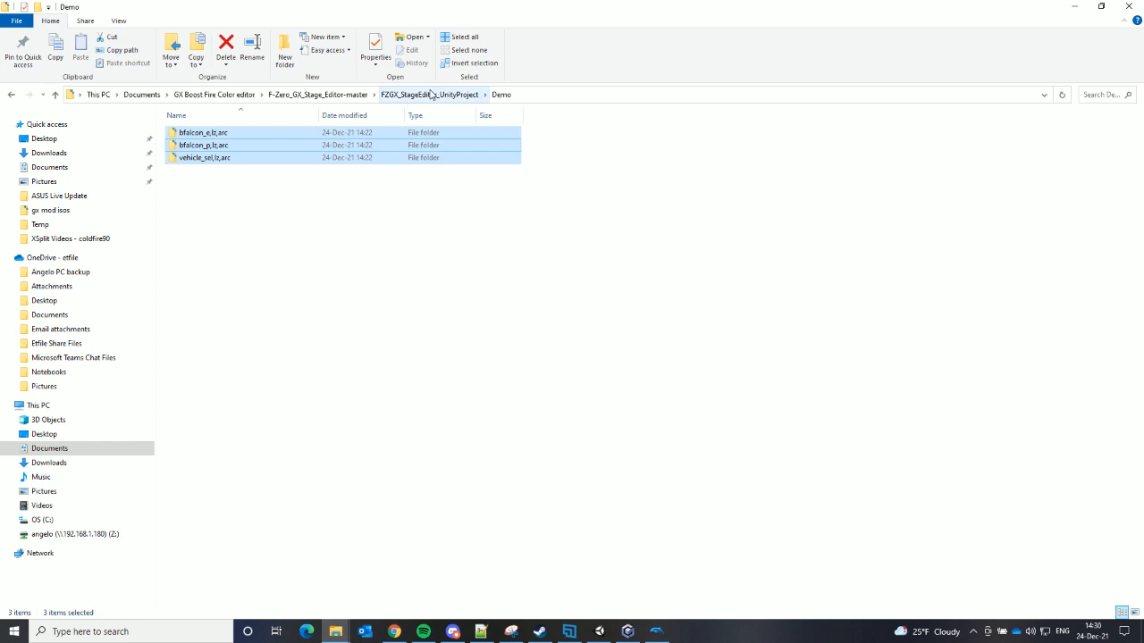
left_click(429, 95)
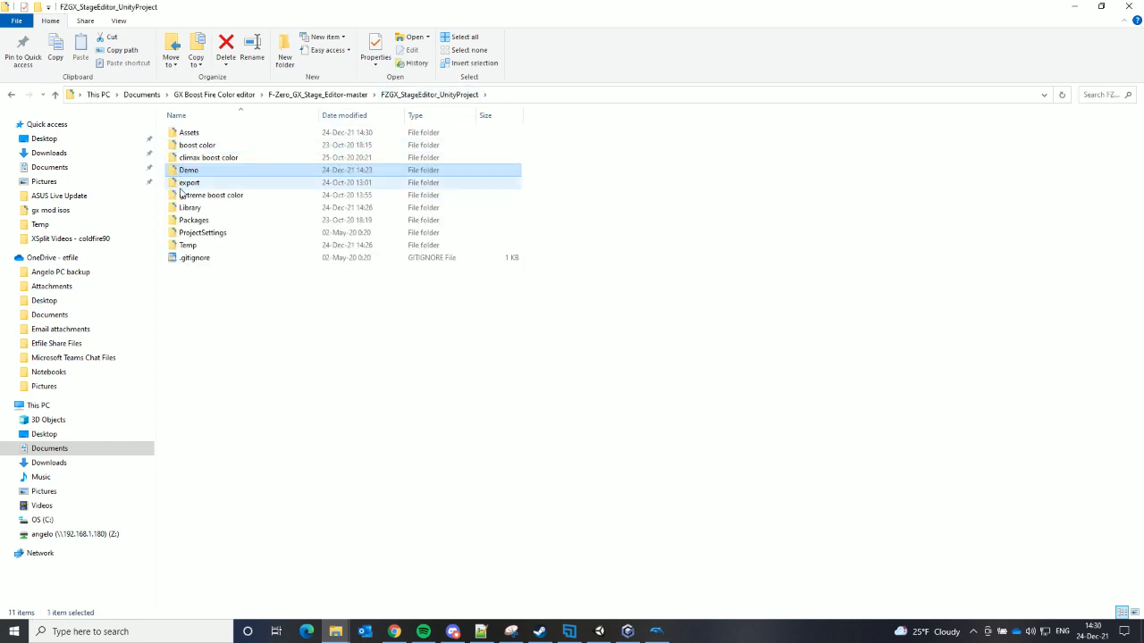
double_click(188, 183)
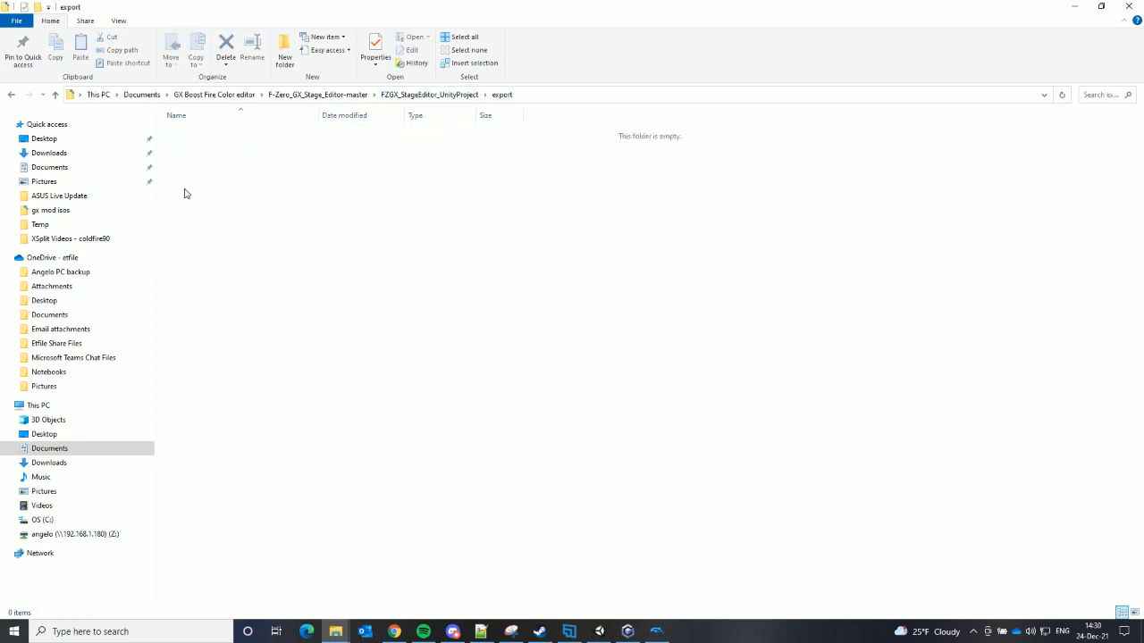
left_click(426, 95)
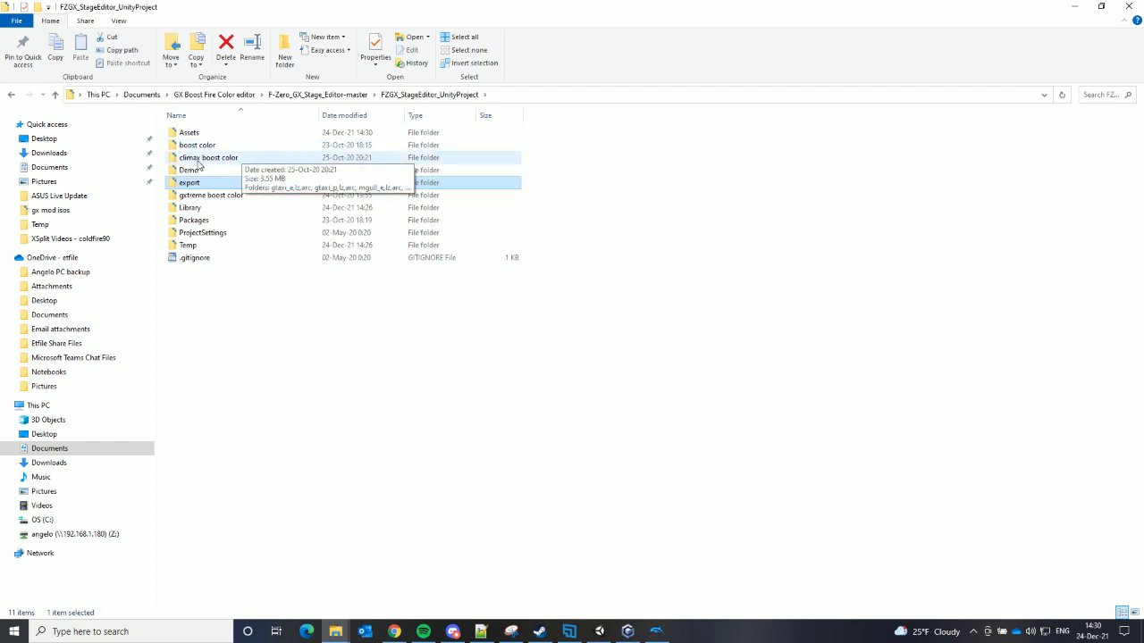
double_click(189, 133)
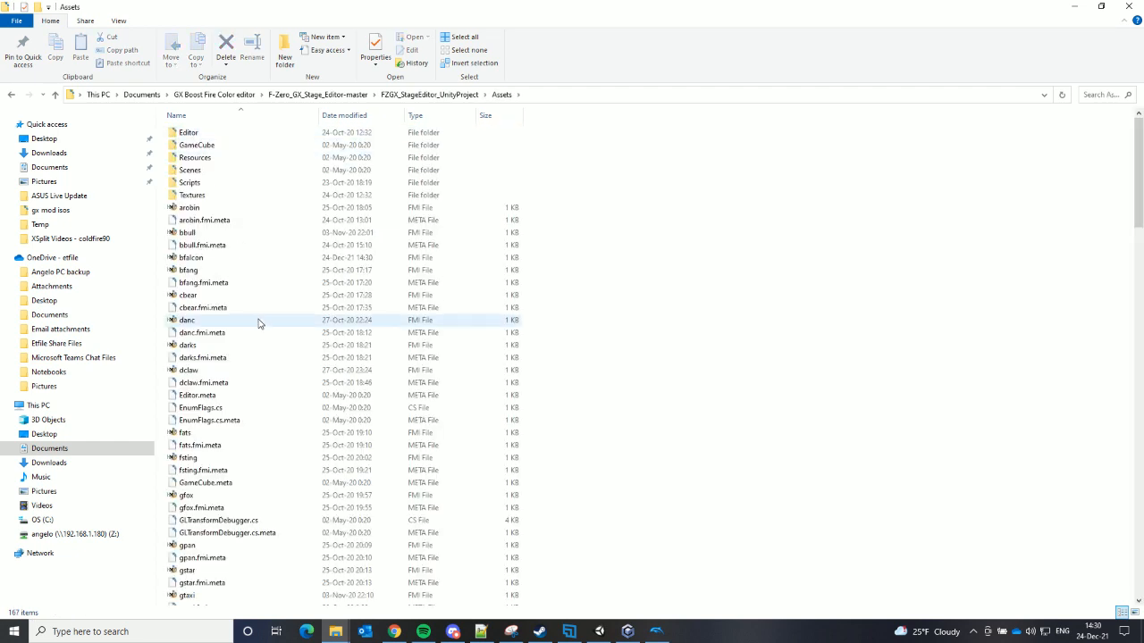
left_click(227, 261)
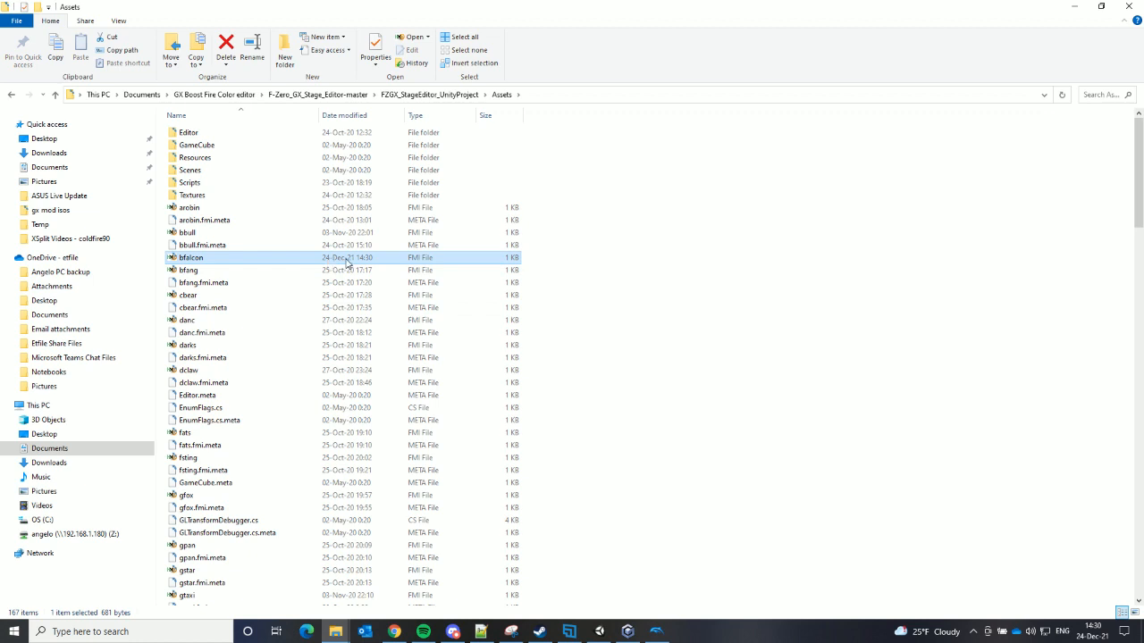
right_click(194, 259)
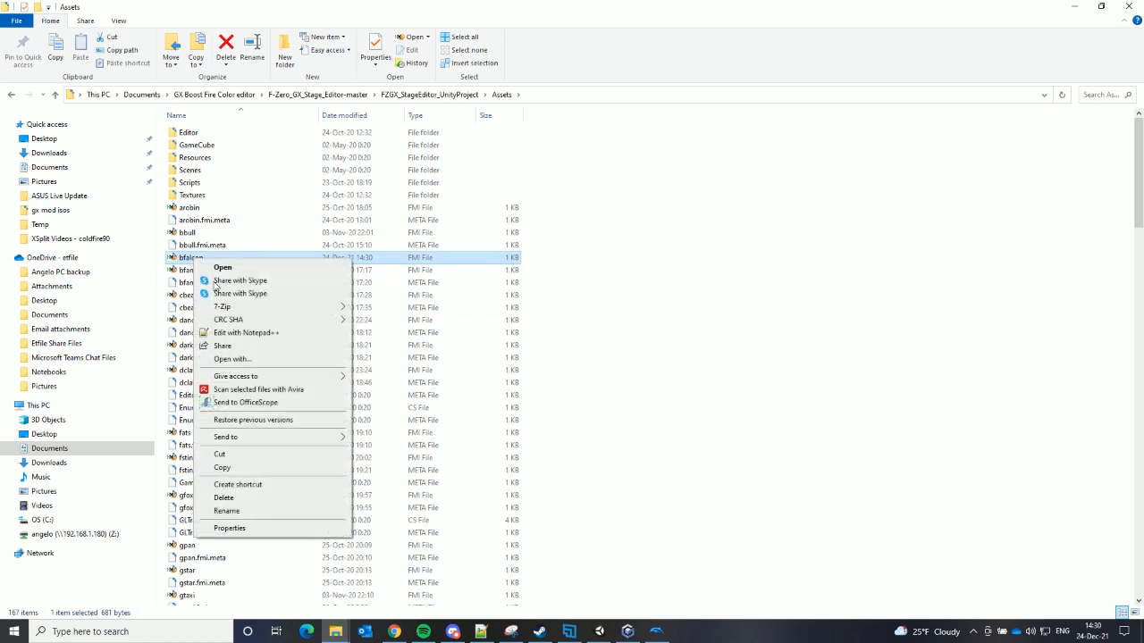
left_click(223, 468)
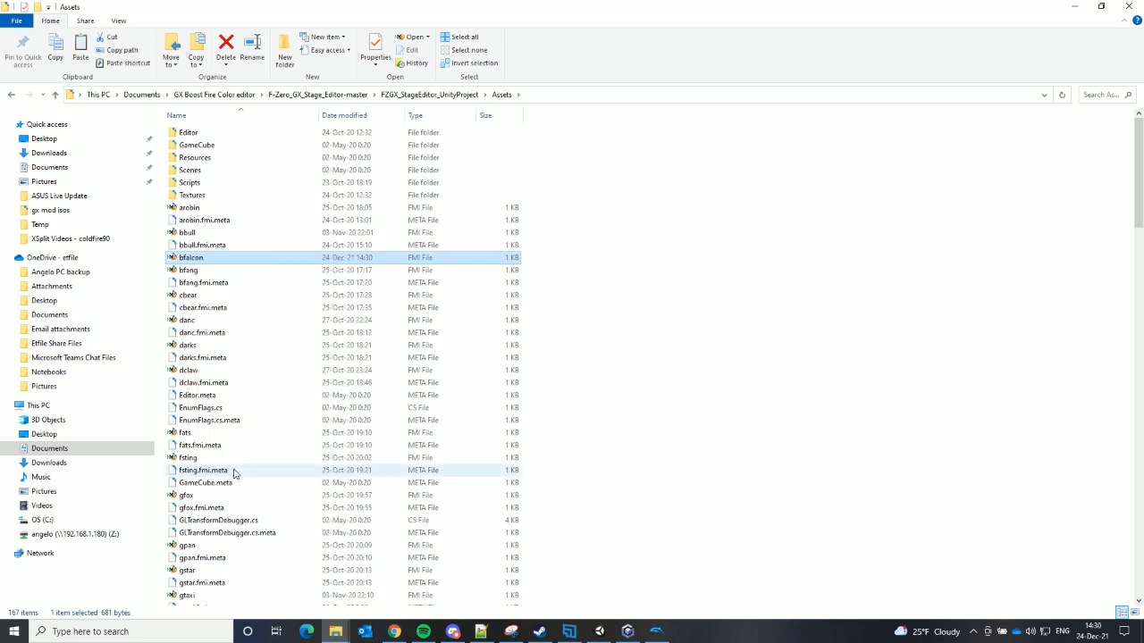
Bring up the File Explorer window showing the output folder and go up to its parent folder gxpand
left_click(335, 635)
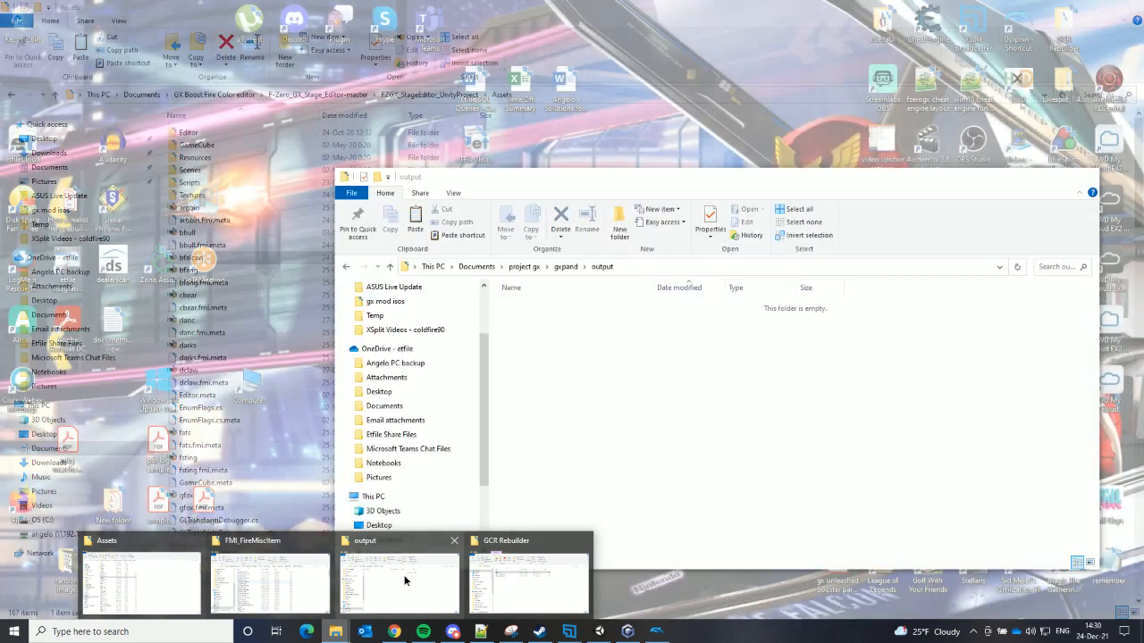
left_click(403, 582)
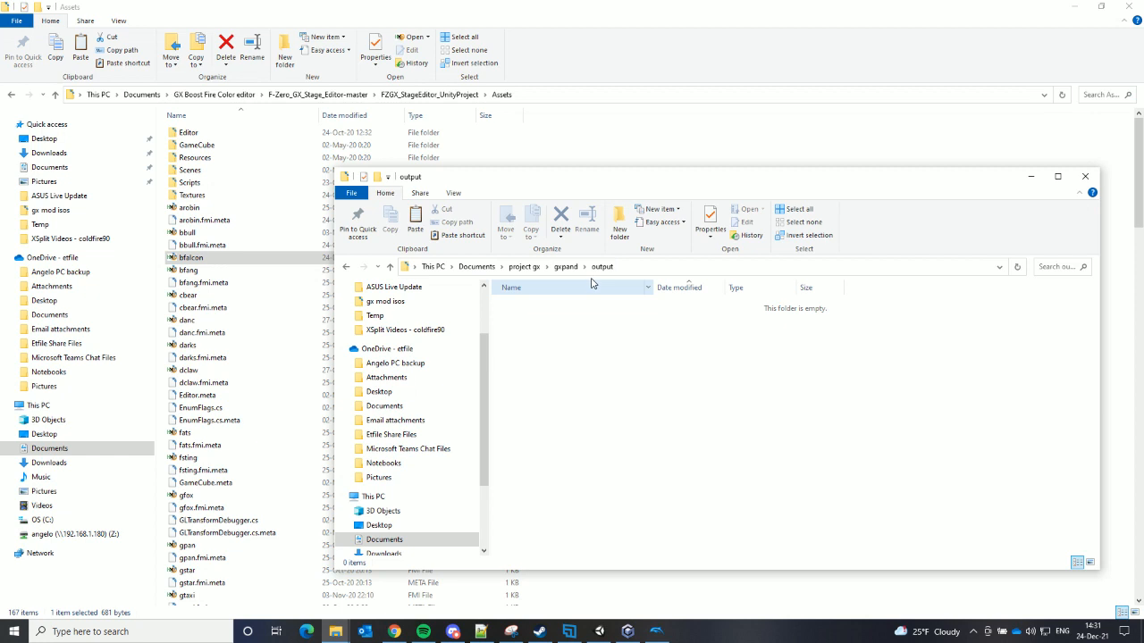
left_click(566, 268)
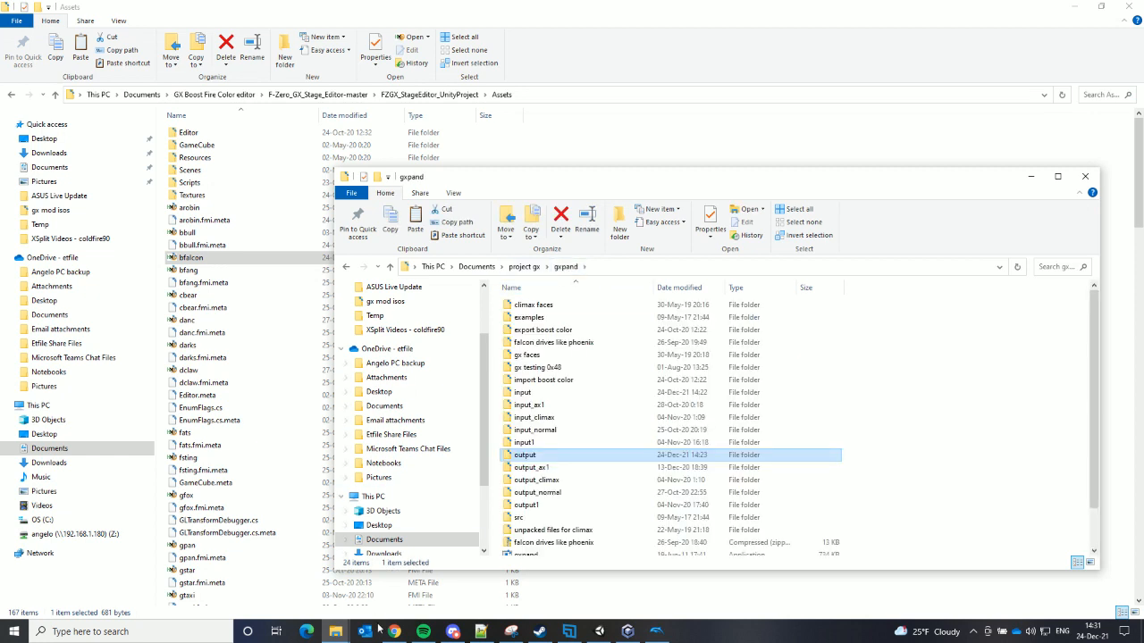
Copy the bfalcon_e,lz,arc, bfalcon_p,lz,arc and vehicle_sel,lz,arc folders from the project's Demo folder into gxpand's input folder
mouse_move(336, 633)
left_click(174, 587)
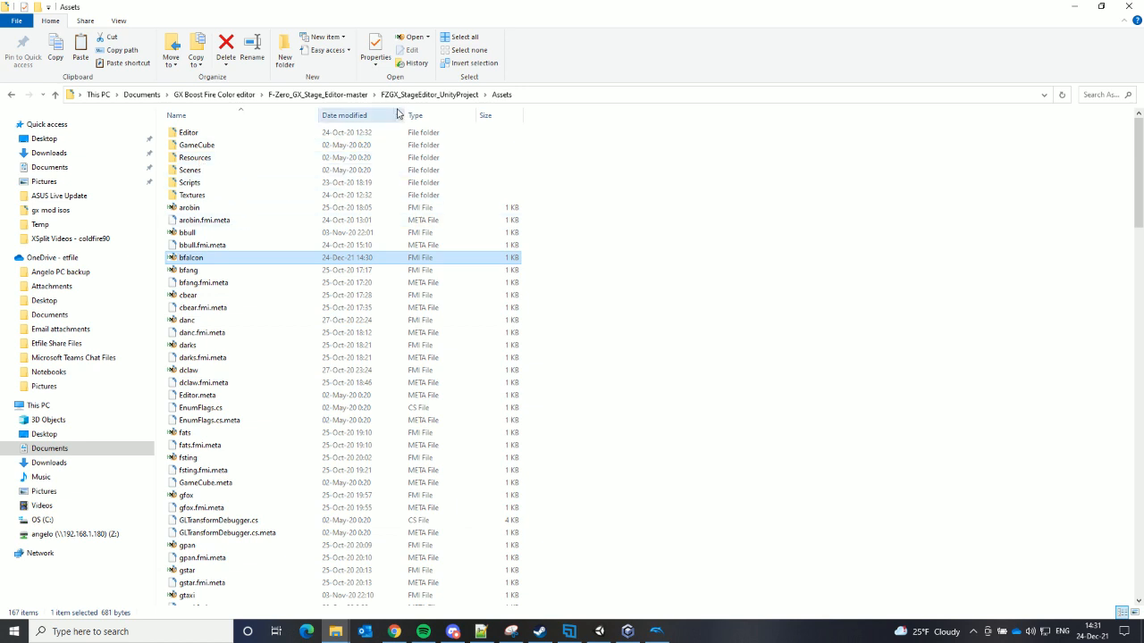
left_click(295, 98)
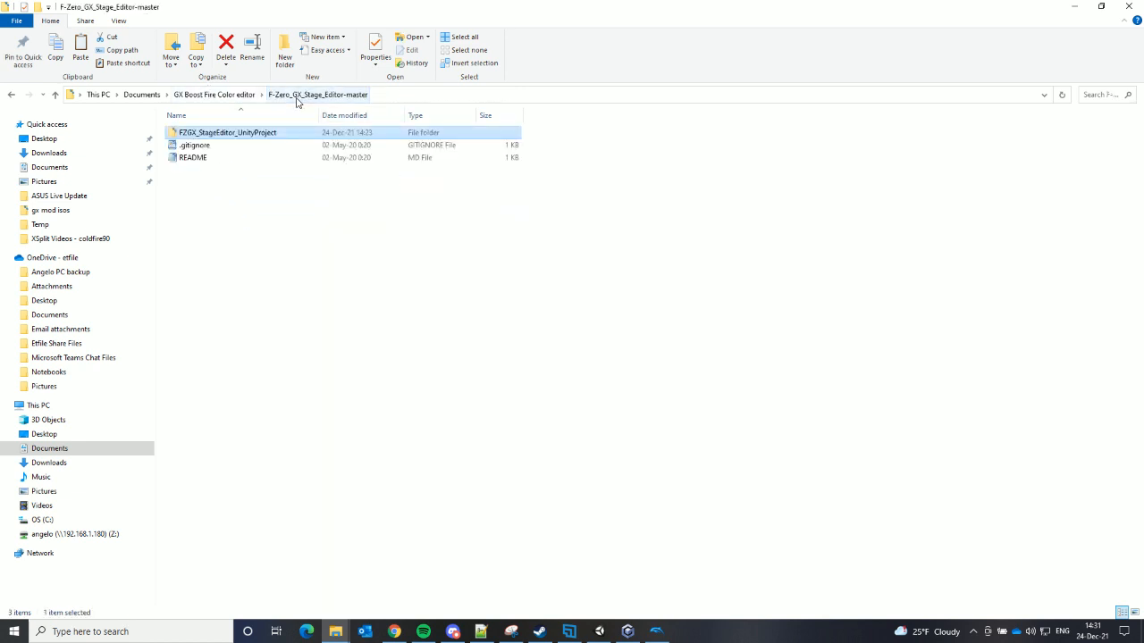
double_click(240, 136)
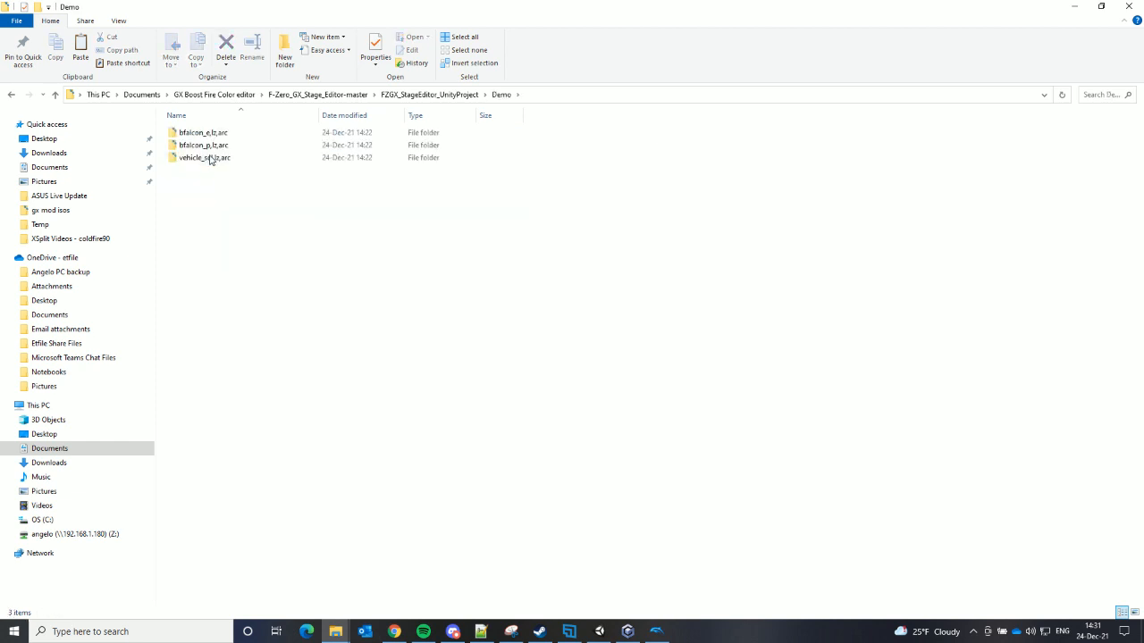
left_click(205, 133)
left_click(204, 159, "shift")
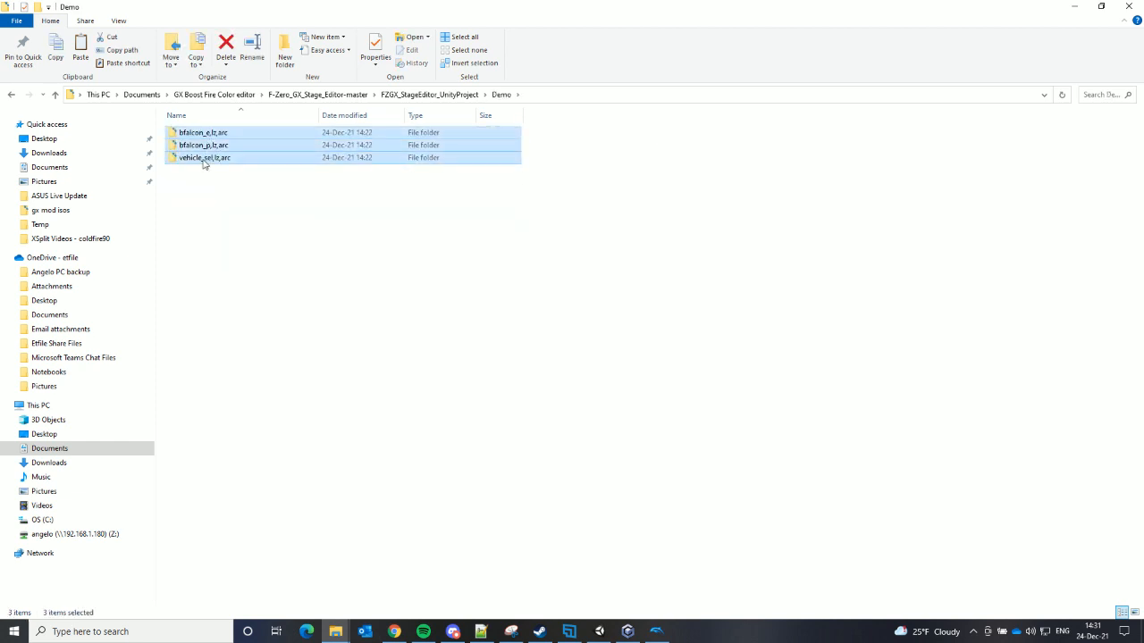
mouse_move(333, 635)
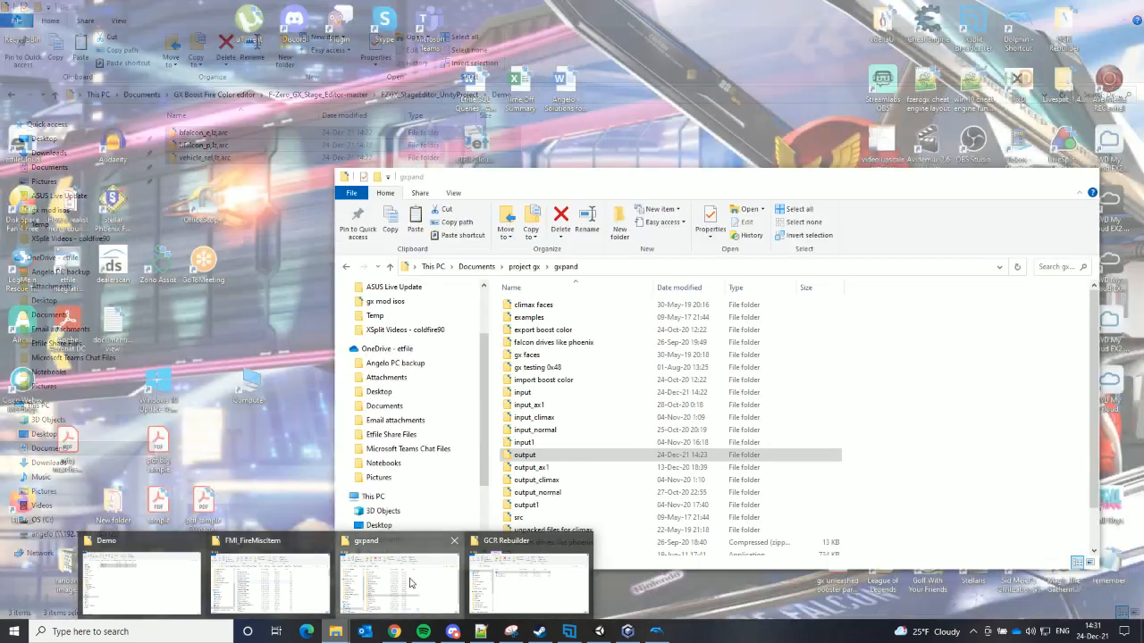
left_click(410, 582)
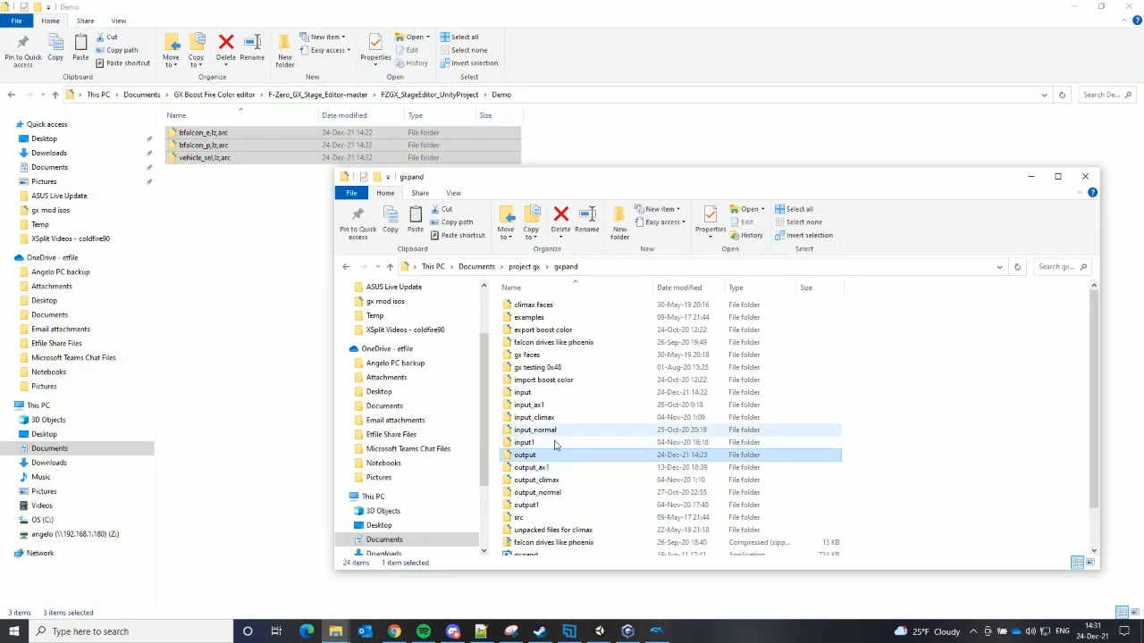
double_click(545, 394)
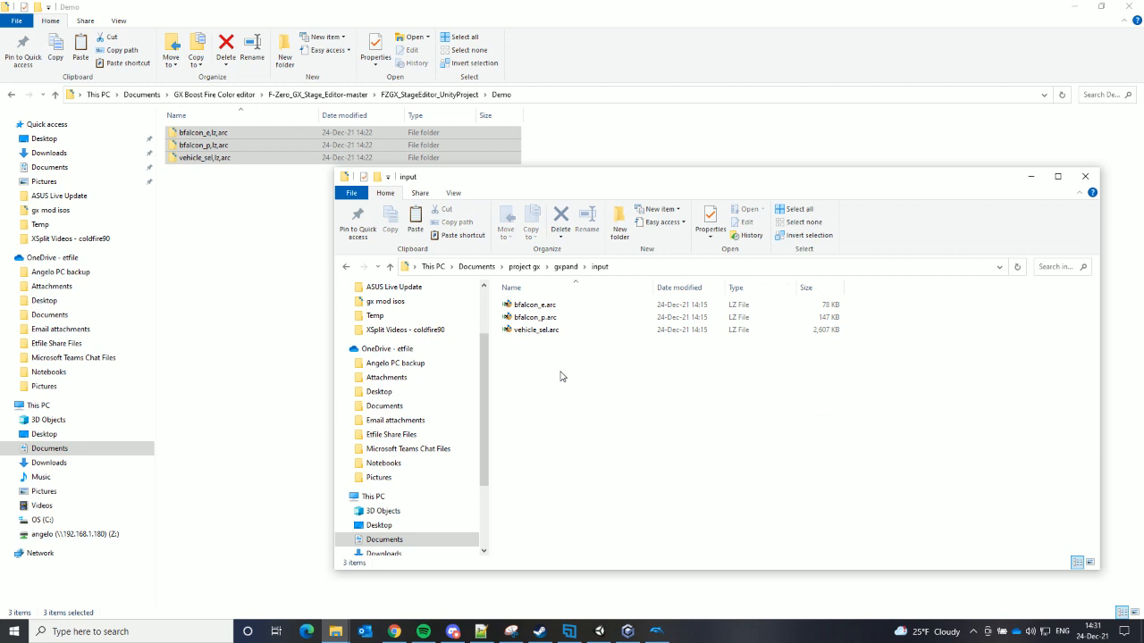
key("ctrl+v")
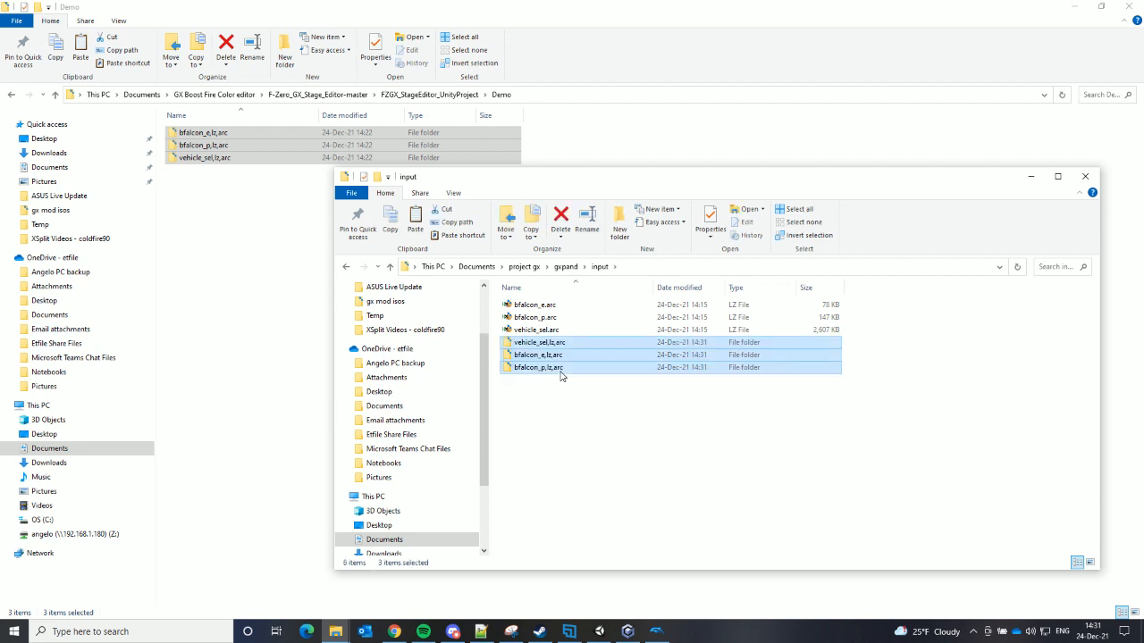
Copy the exported bfalcon FMI file from the Assets folder of FZGX_StageEditor_UnityProject
left_click(453, 94)
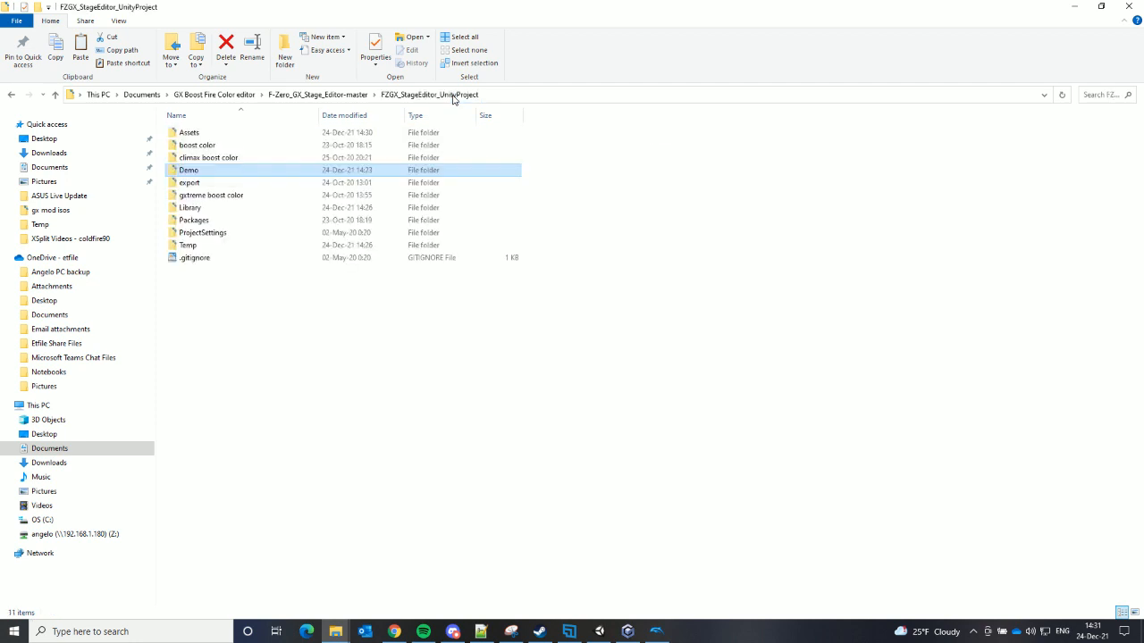
double_click(192, 133)
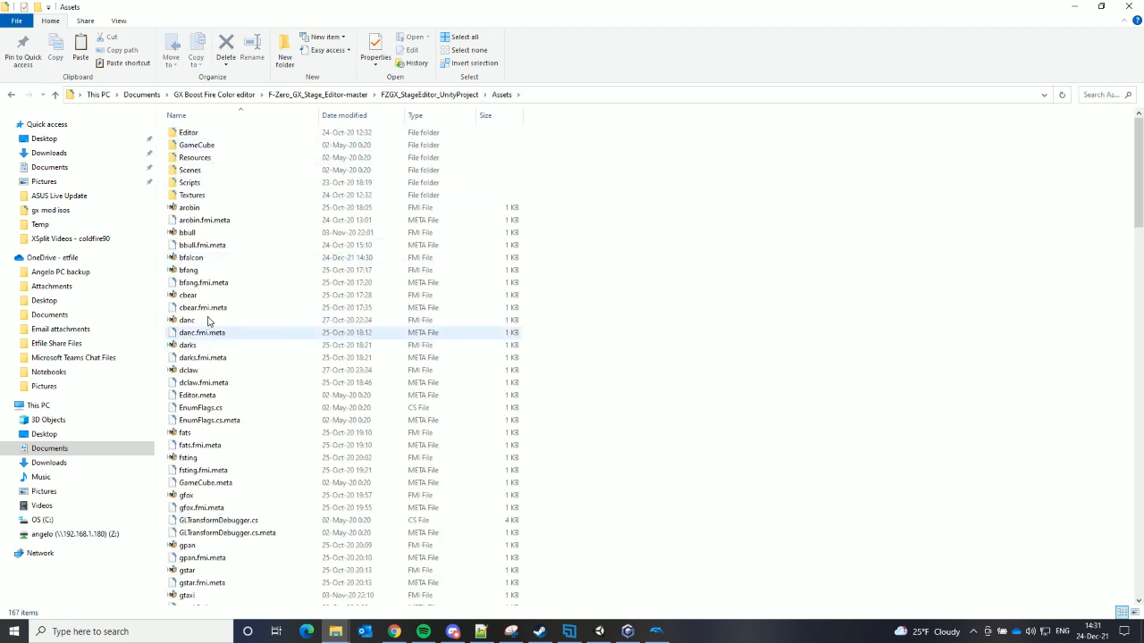
left_click(198, 259)
right_click(199, 263)
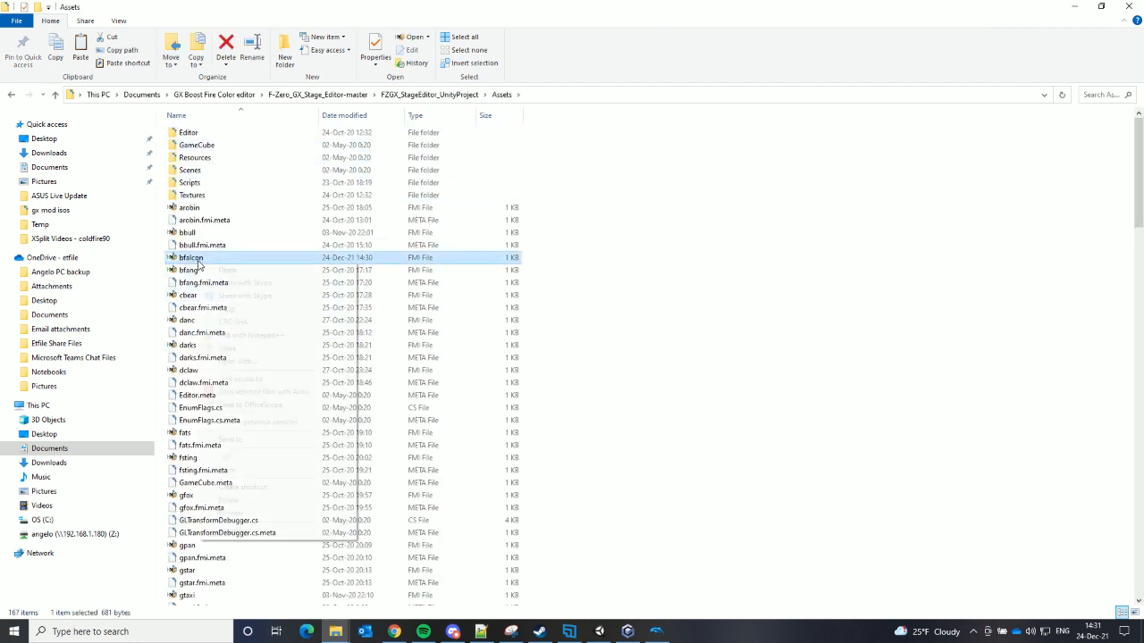
left_click(229, 471)
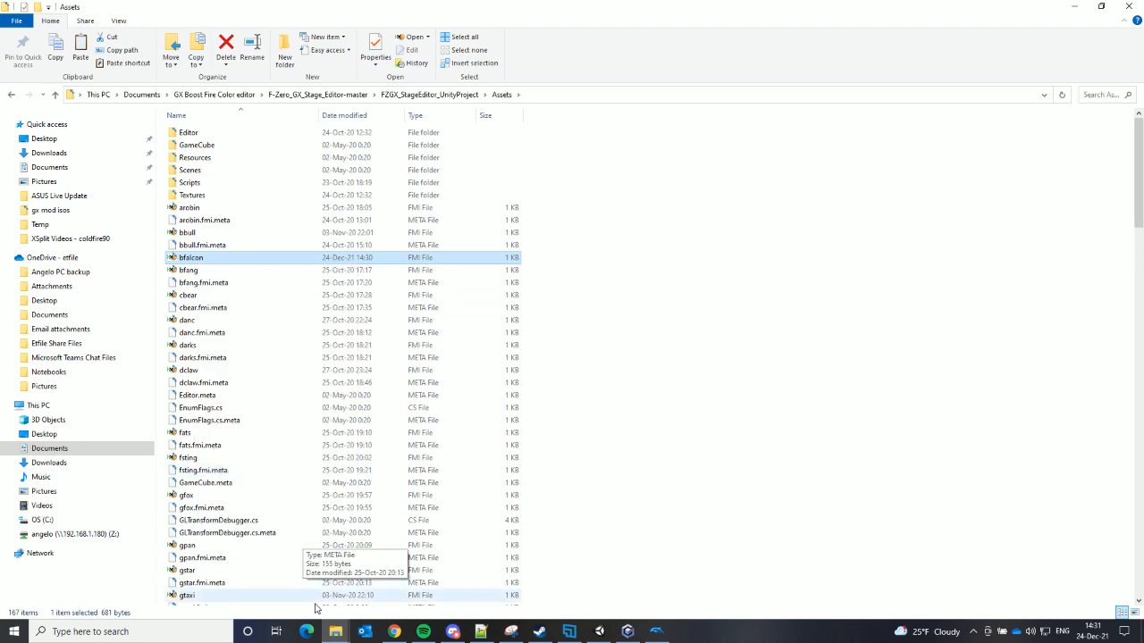
Replace the bfalcon FMI file in vehicle_sel,lz,arc\vehicle\bfalcon inside gxpand's input folder with the copied one
mouse_move(335, 632)
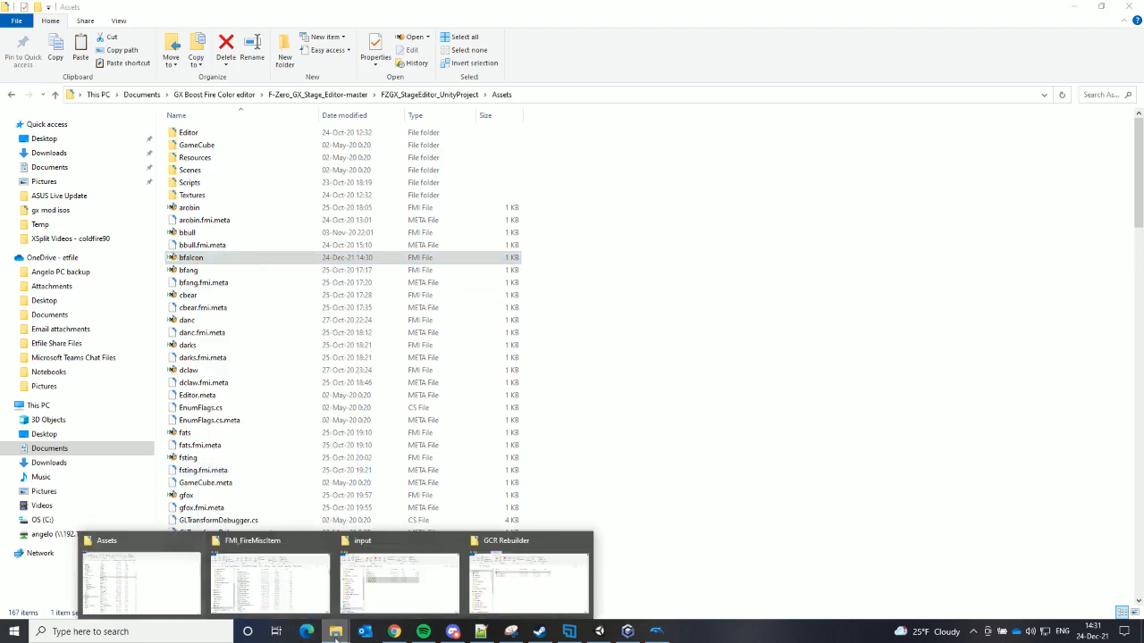
left_click(425, 588)
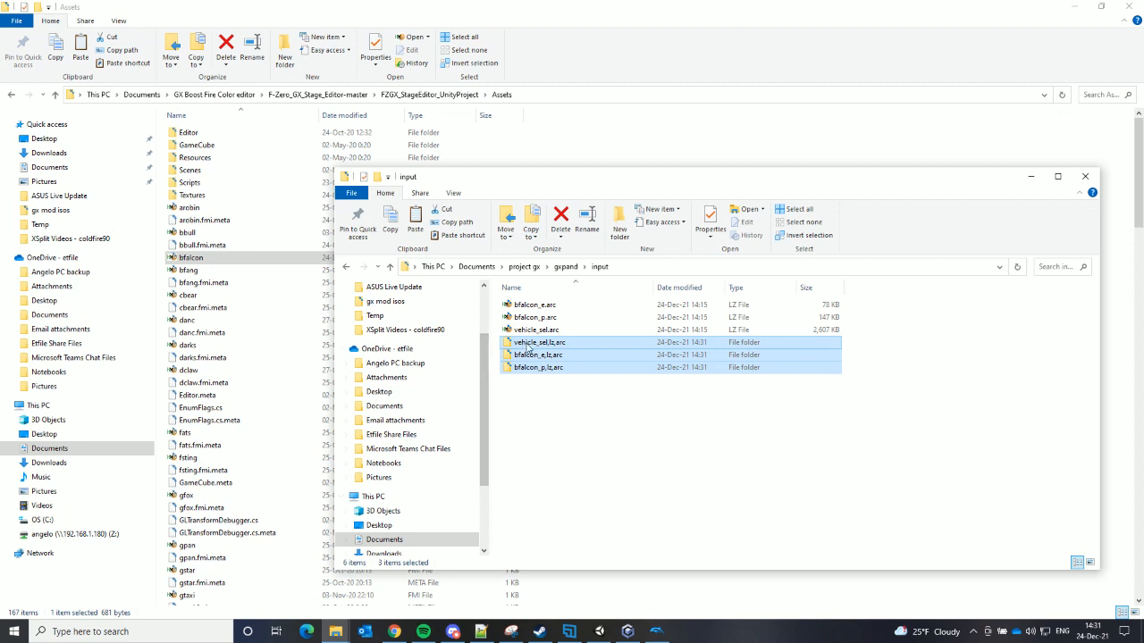
double_click(530, 345)
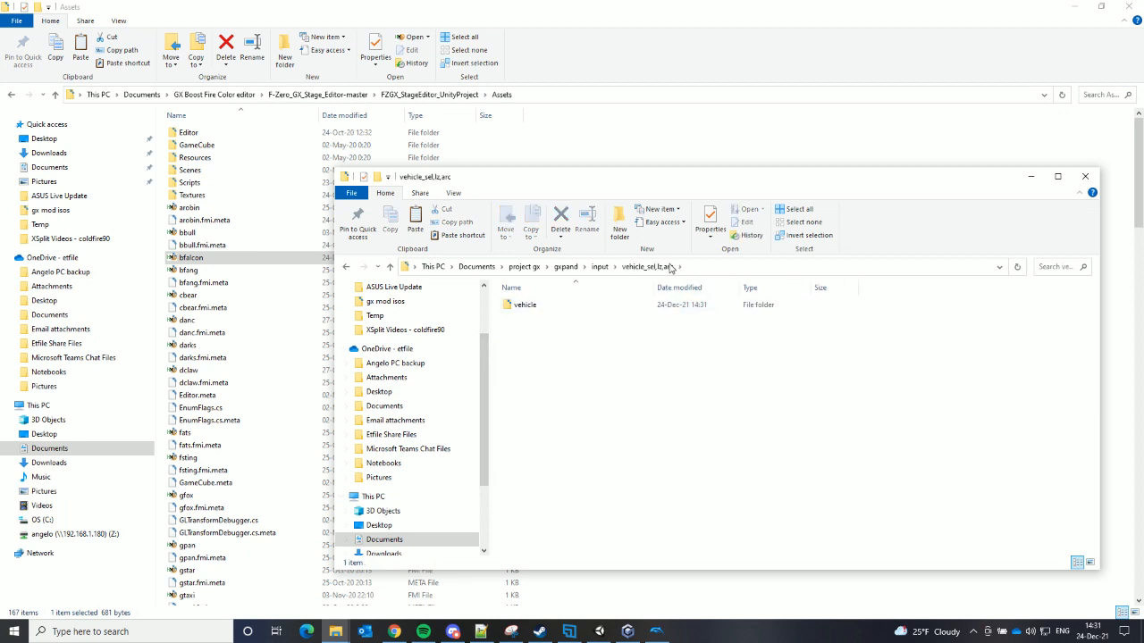
left_click(530, 307)
double_click(530, 305)
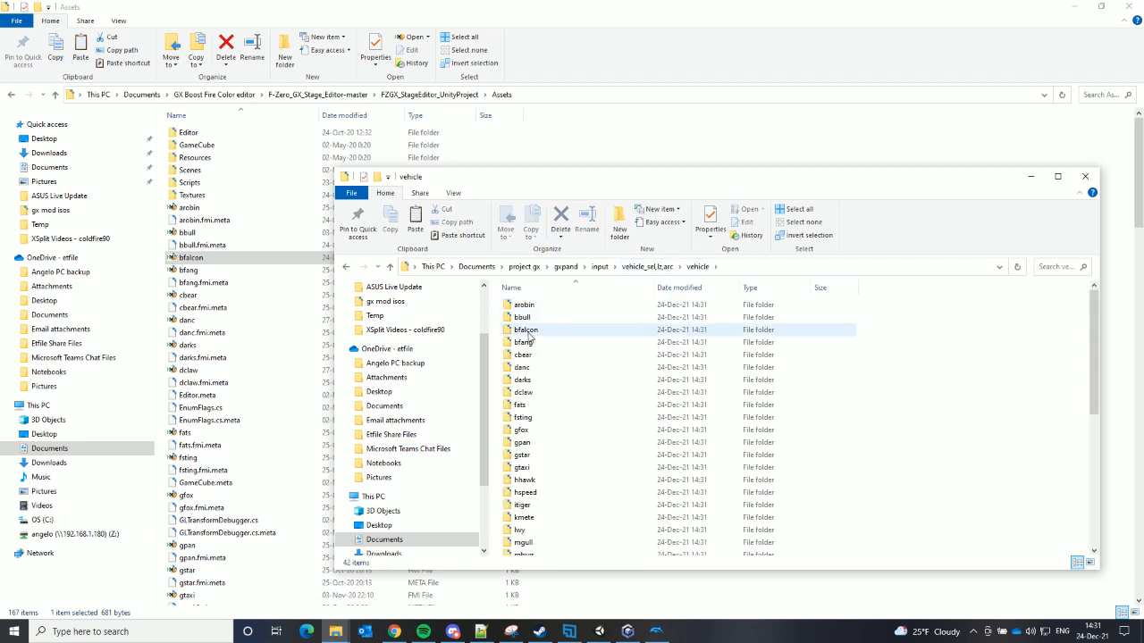
double_click(546, 330)
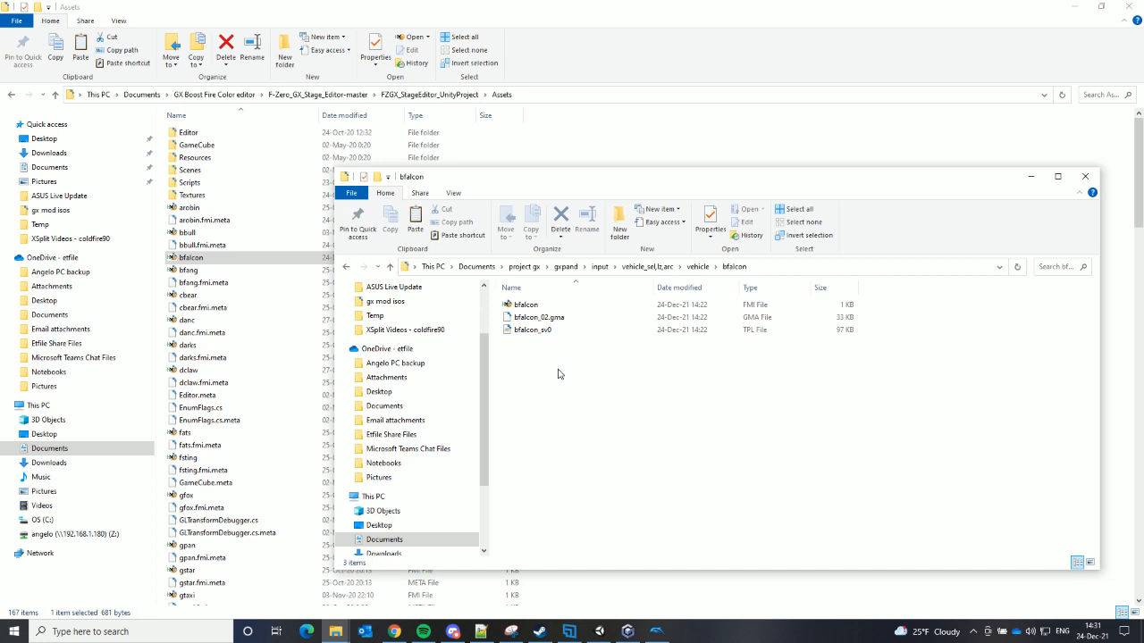
key("ctrl+v")
left_click(494, 225)
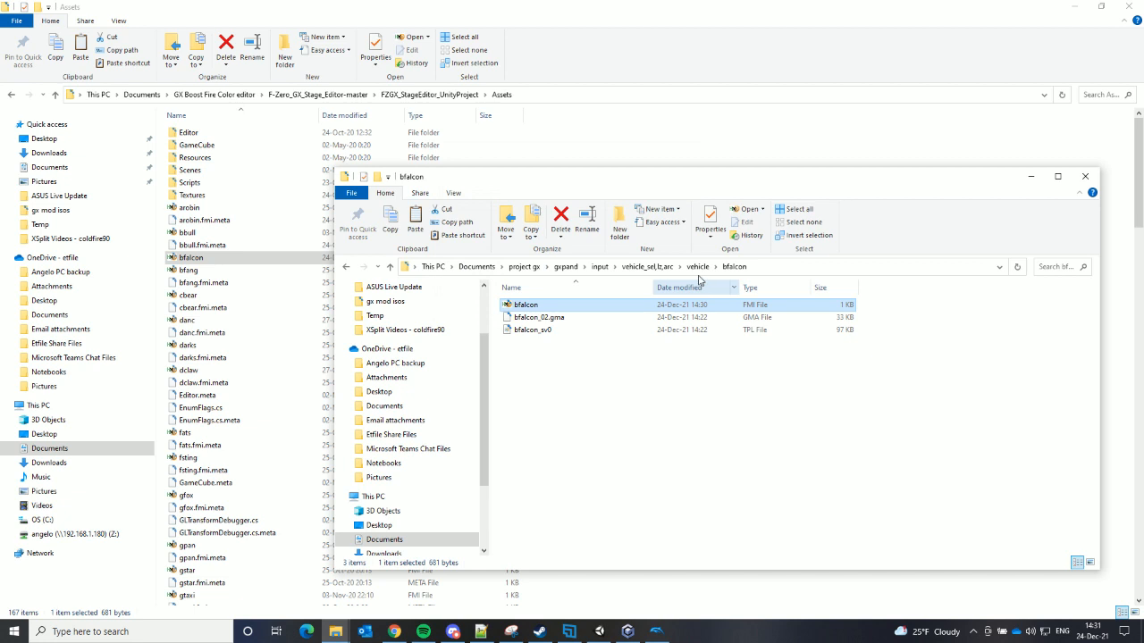
Replace the bfalcon FMI file in the input folder's bfalcon_e,lz,arc\vehicle\bfalcon with the copied version
left_click(599, 266)
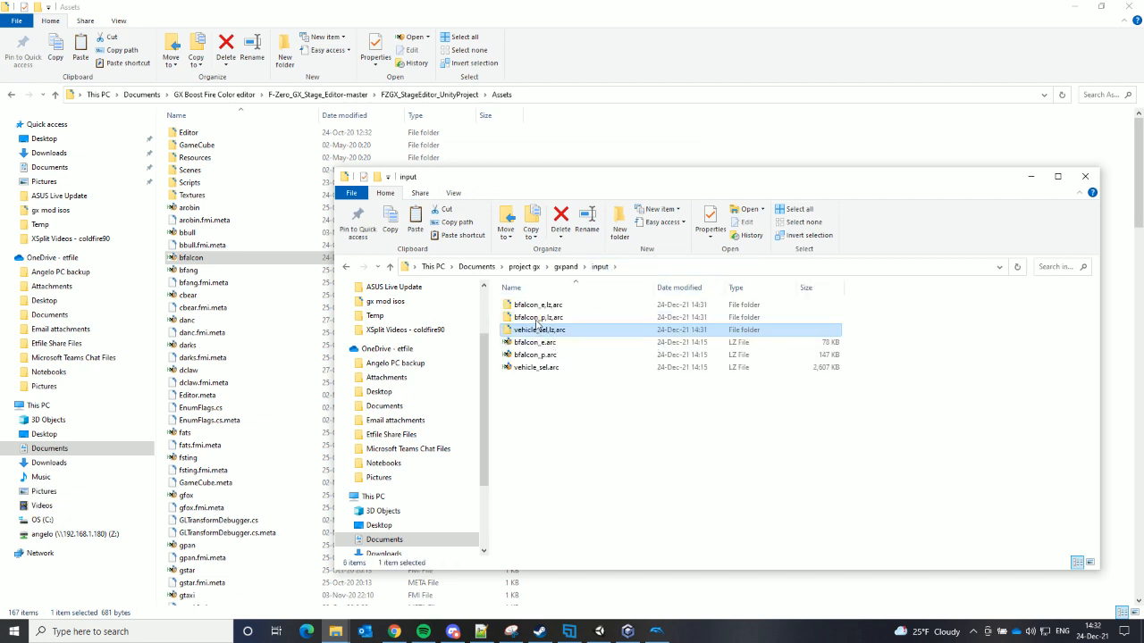
double_click(537, 309)
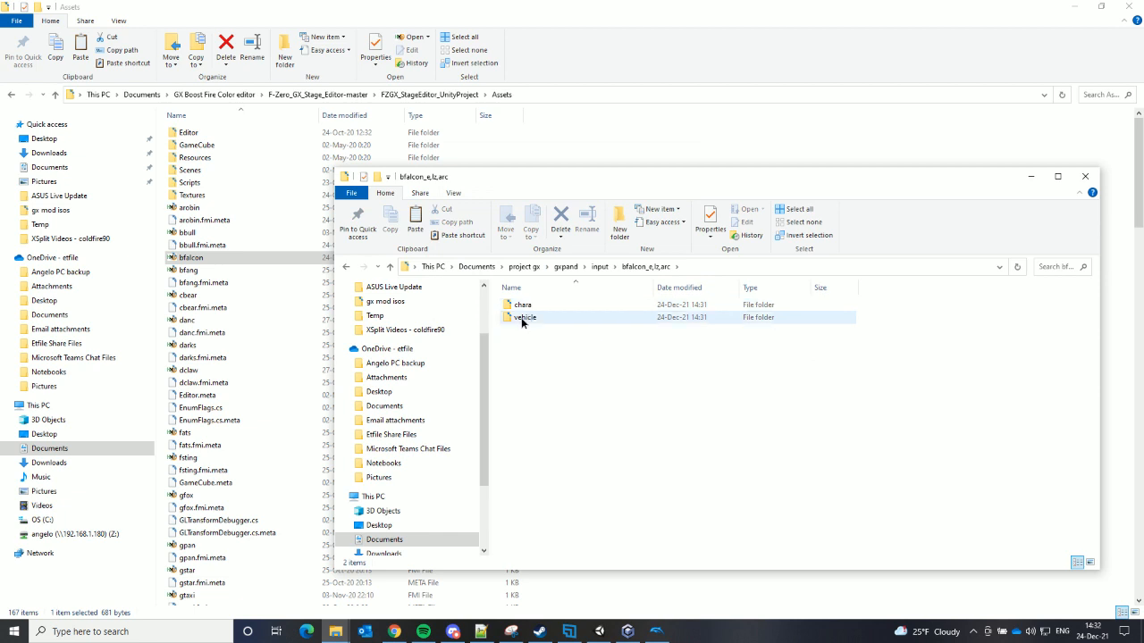
double_click(523, 320)
double_click(526, 306)
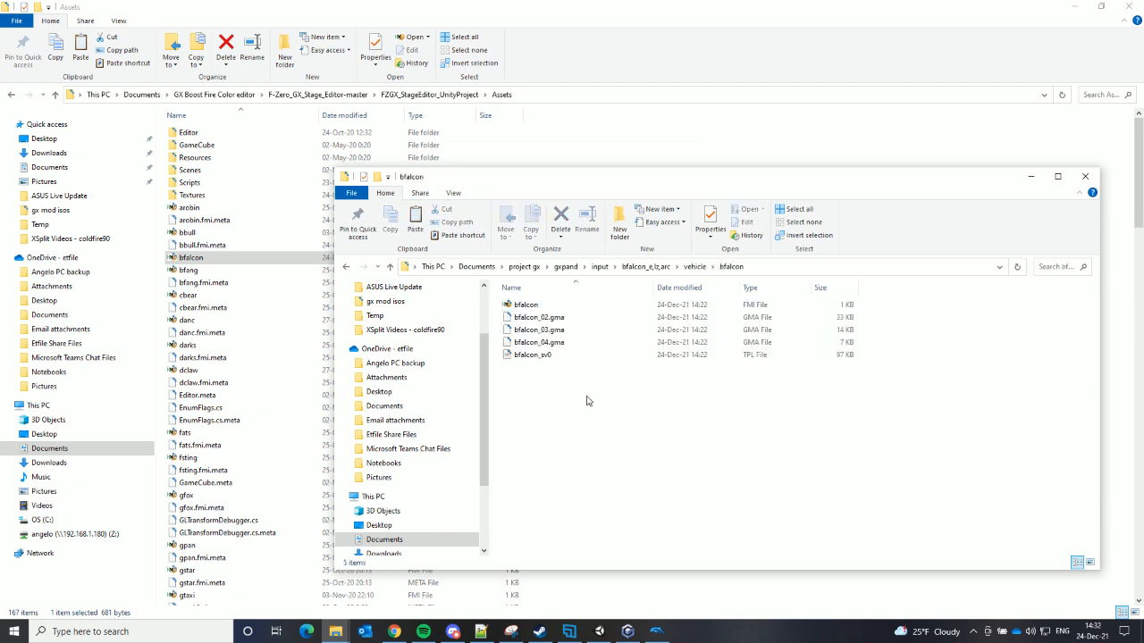
key("ctrl+v")
left_click(510, 215)
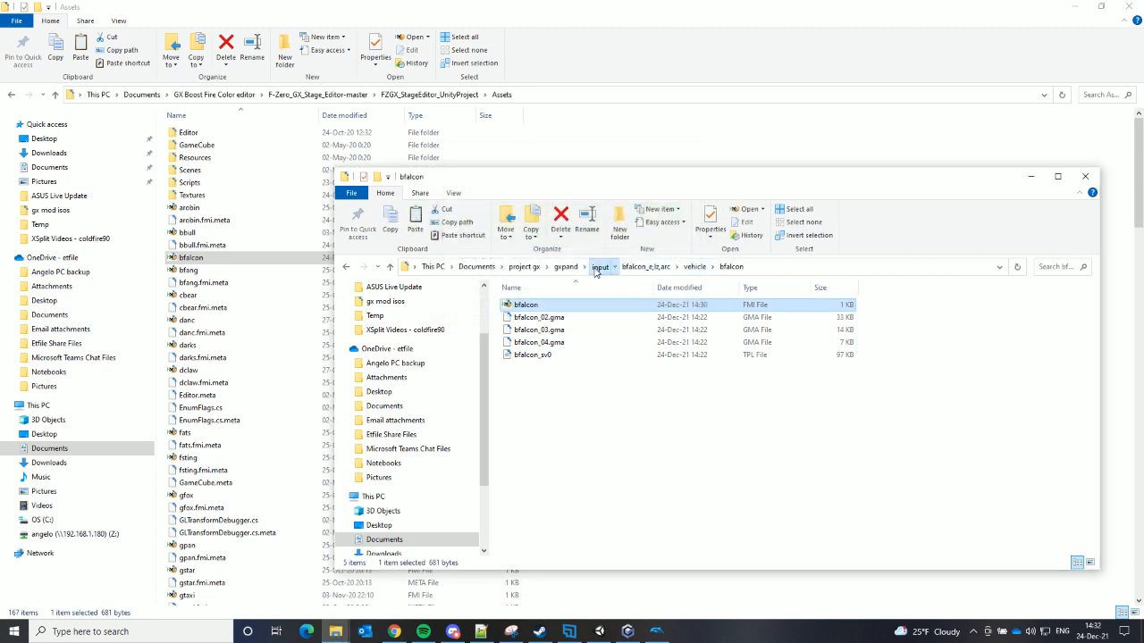
Replace the bfalcon FMI file in the input folder's bfalcon_p,lz,arc\vehicle\bfalcon with the copied version
left_click(598, 267)
double_click(542, 322)
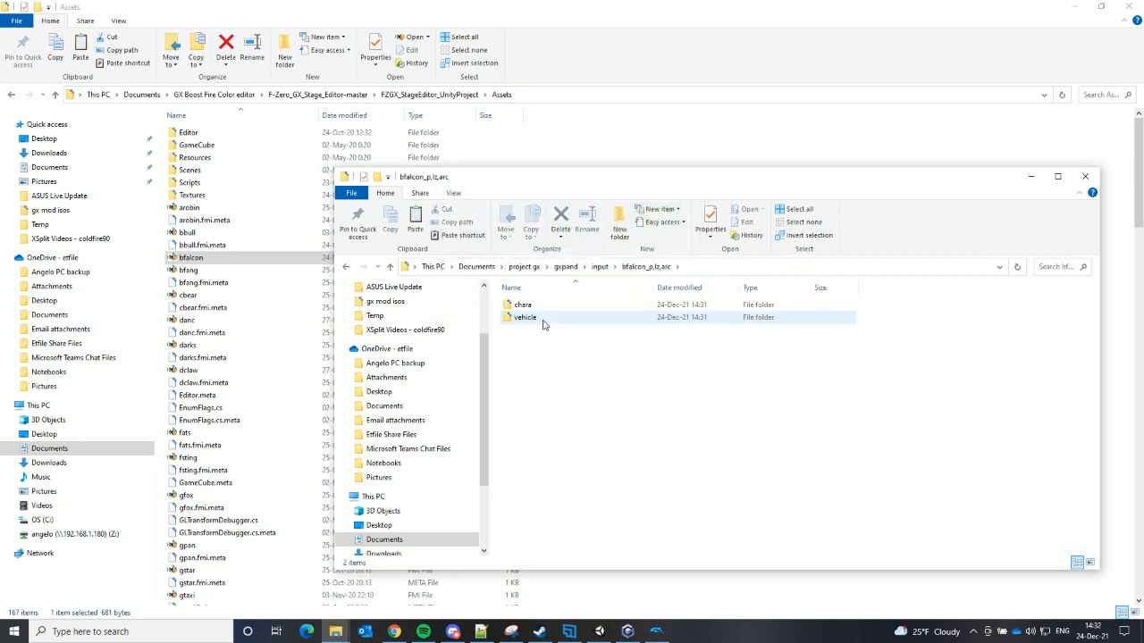
double_click(539, 319)
left_click(536, 306)
double_click(537, 307)
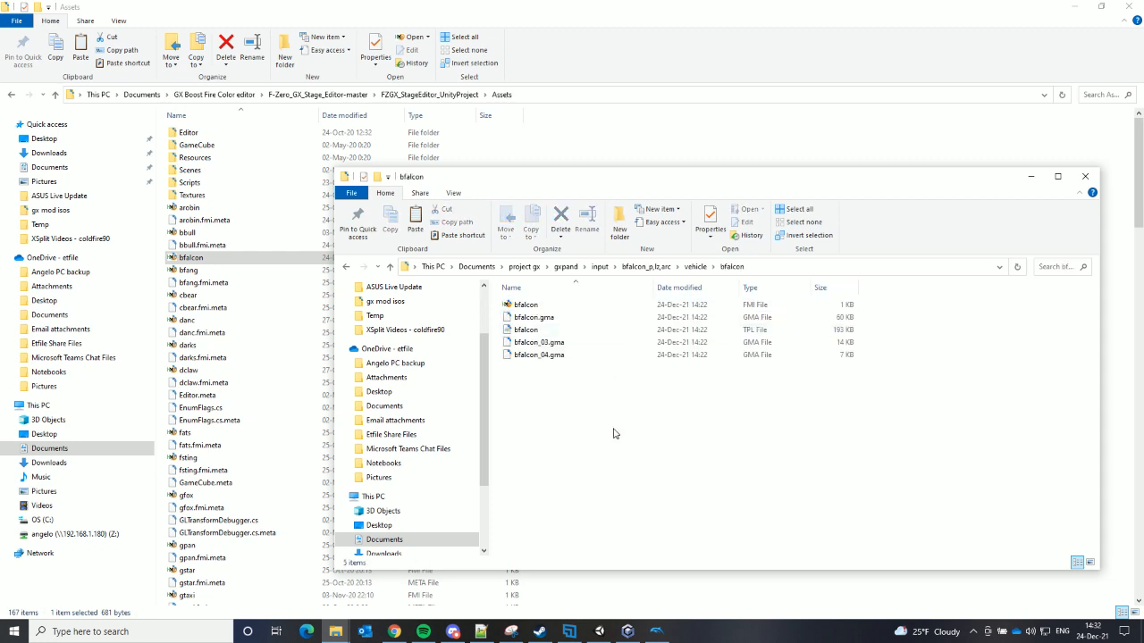
key("ctrl+v")
left_click(531, 222)
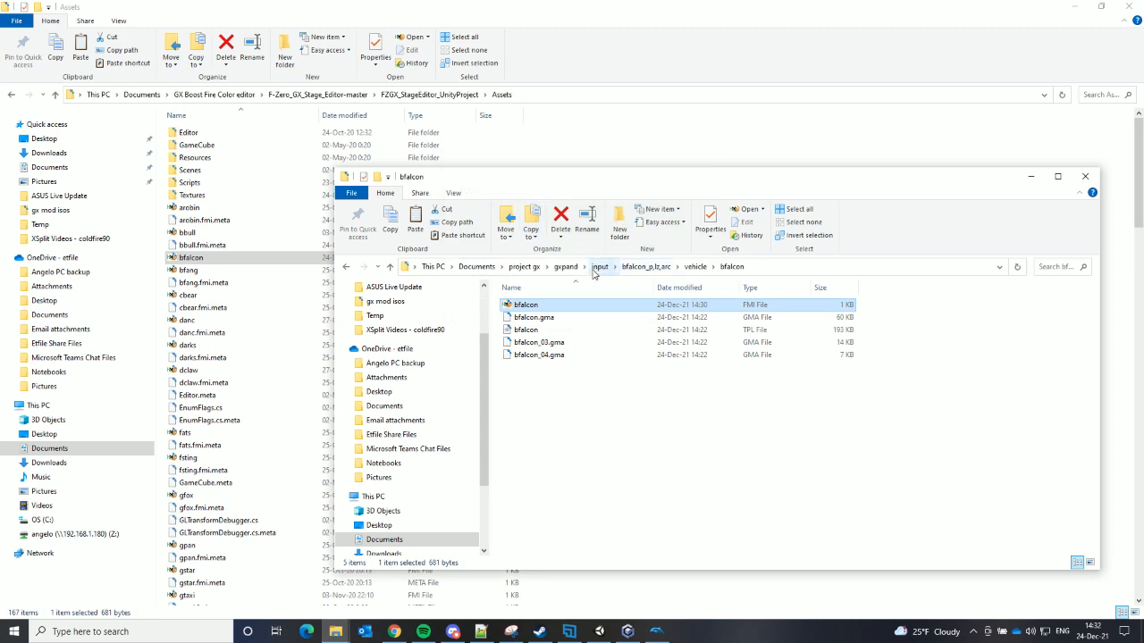
Delete the original bfalcon_e.arc, bfalcon_p.arc and vehicle_sel.arc LZ files from gxpand's input folder, keeping the three unpacked folders
left_click(599, 266)
left_click(530, 347)
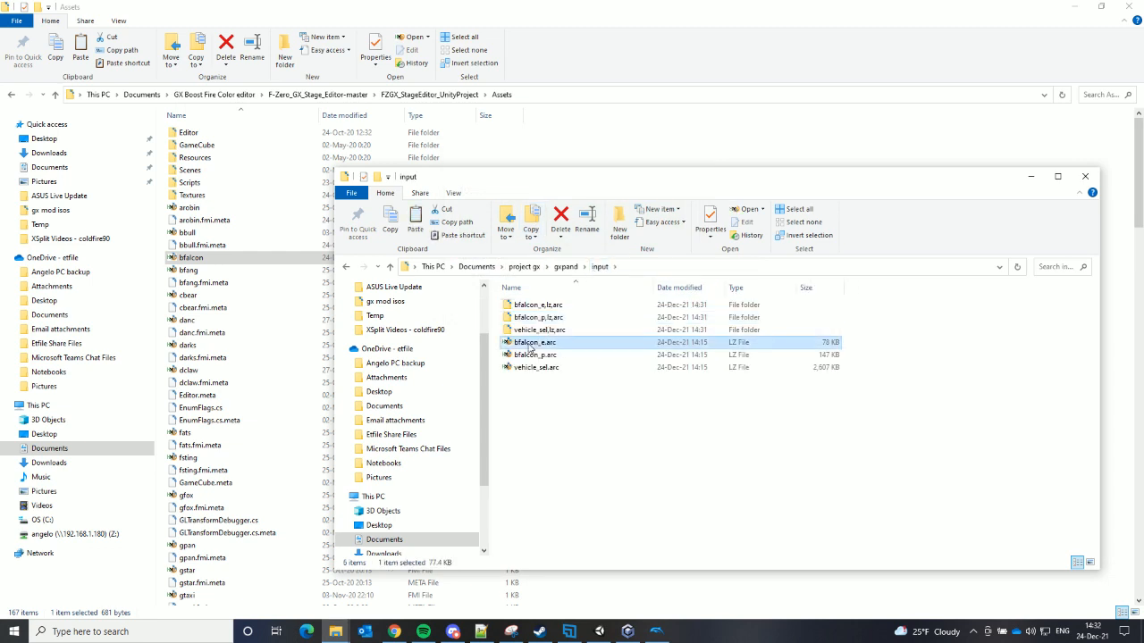
left_click(534, 368, "shift")
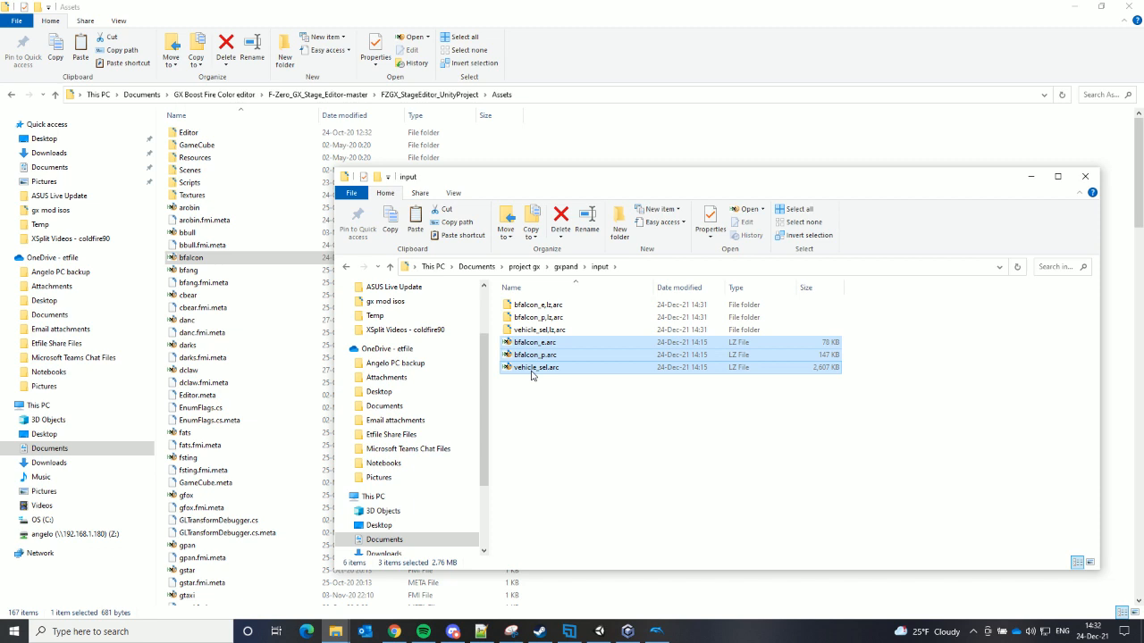
key("Delete")
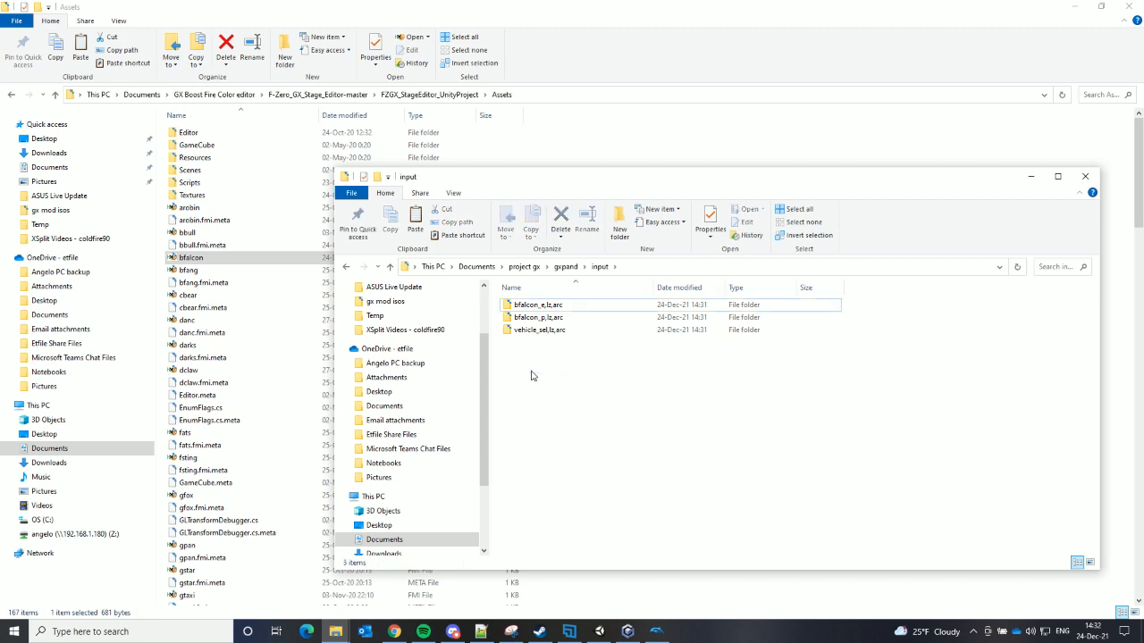
Check gxpand's output folder and run the PACK batch file to repack the input folders
left_click(566, 266)
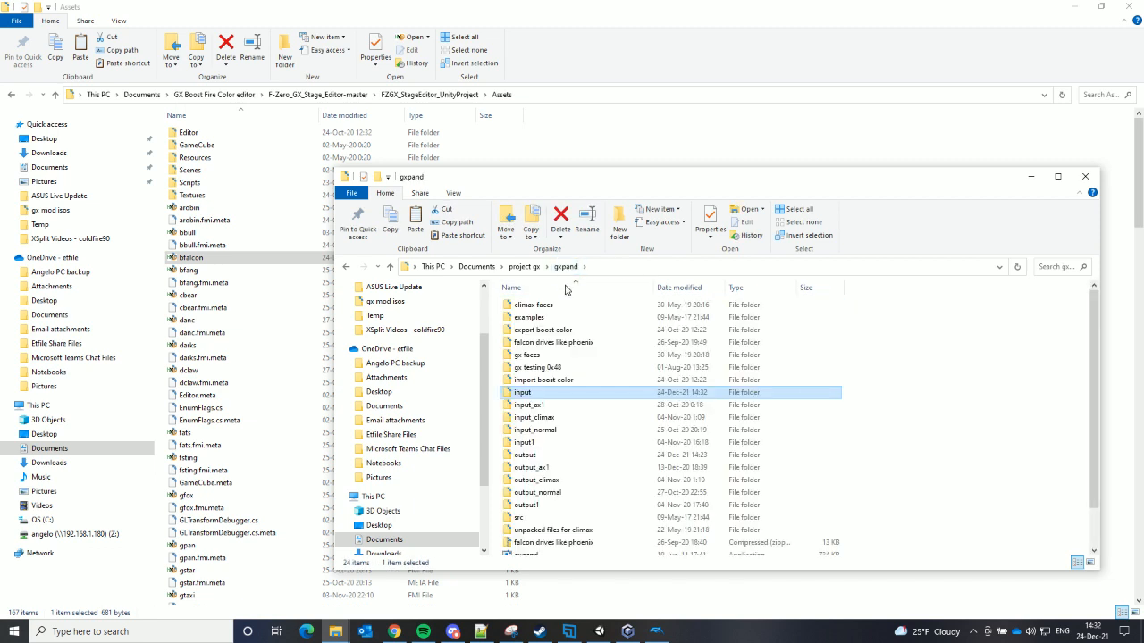
double_click(525, 456)
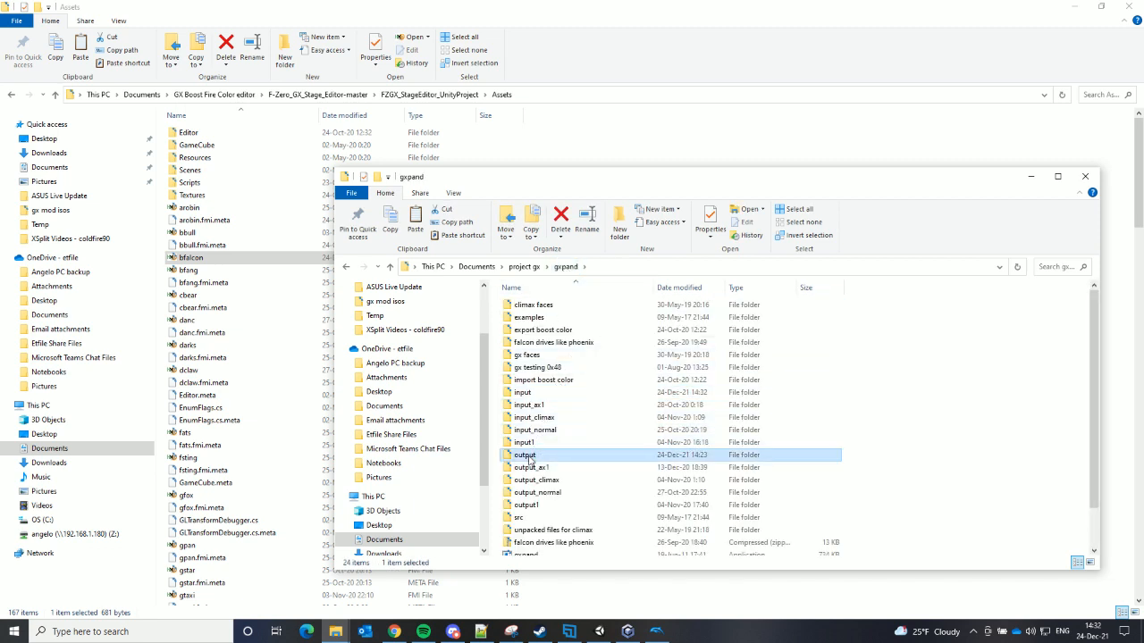
left_click(566, 267)
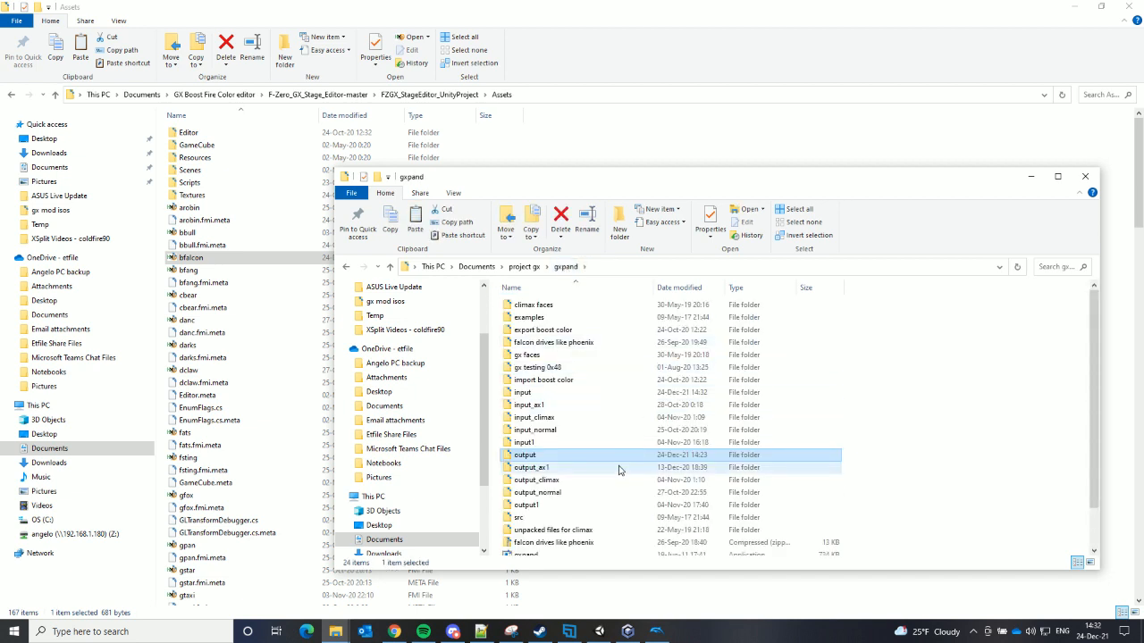
scroll(619, 471, "down", 1)
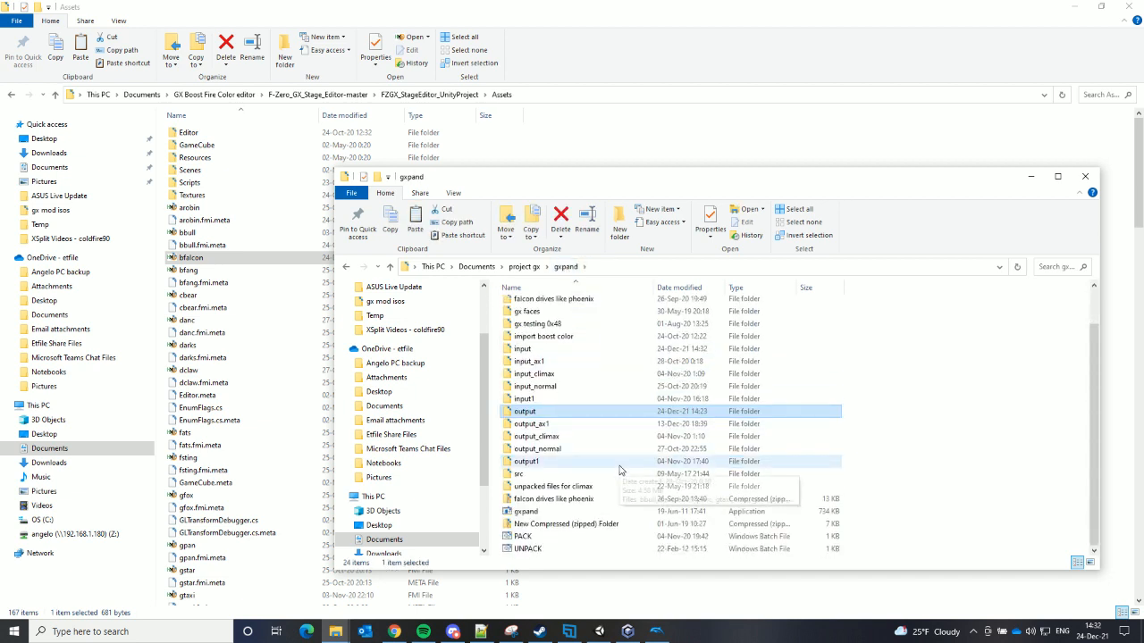
double_click(526, 538)
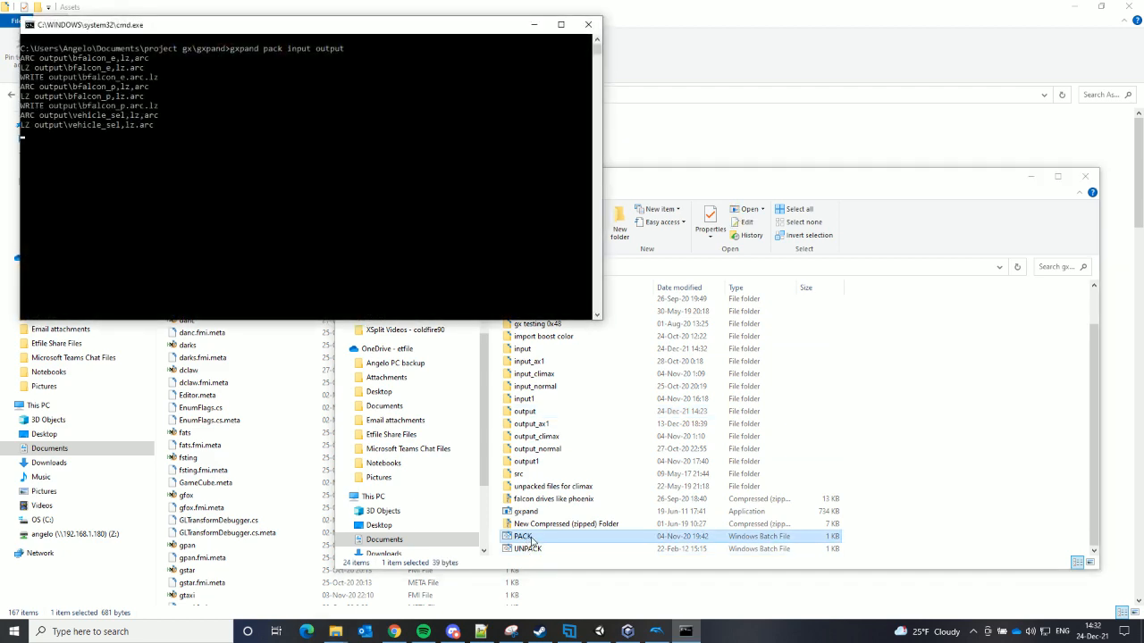
Copy the repacked bfalcon_e.arc, bfalcon_p.arc and vehicle_sel.arc files from gxpand's output folder
double_click(530, 413)
left_click_drag(548, 368, 530, 307)
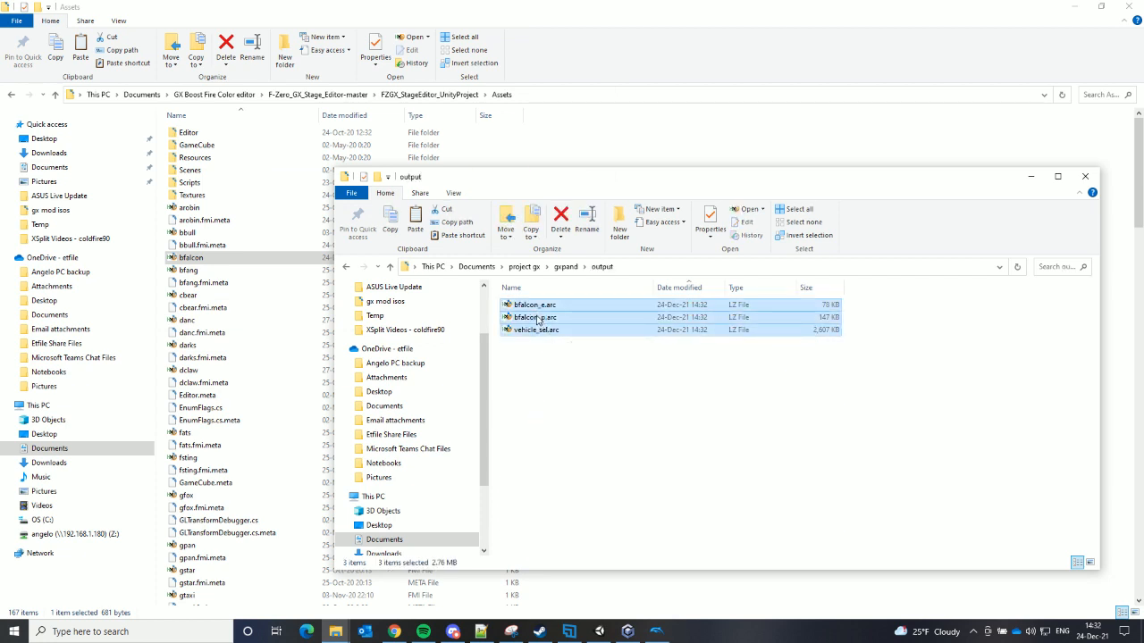
right_click(539, 320)
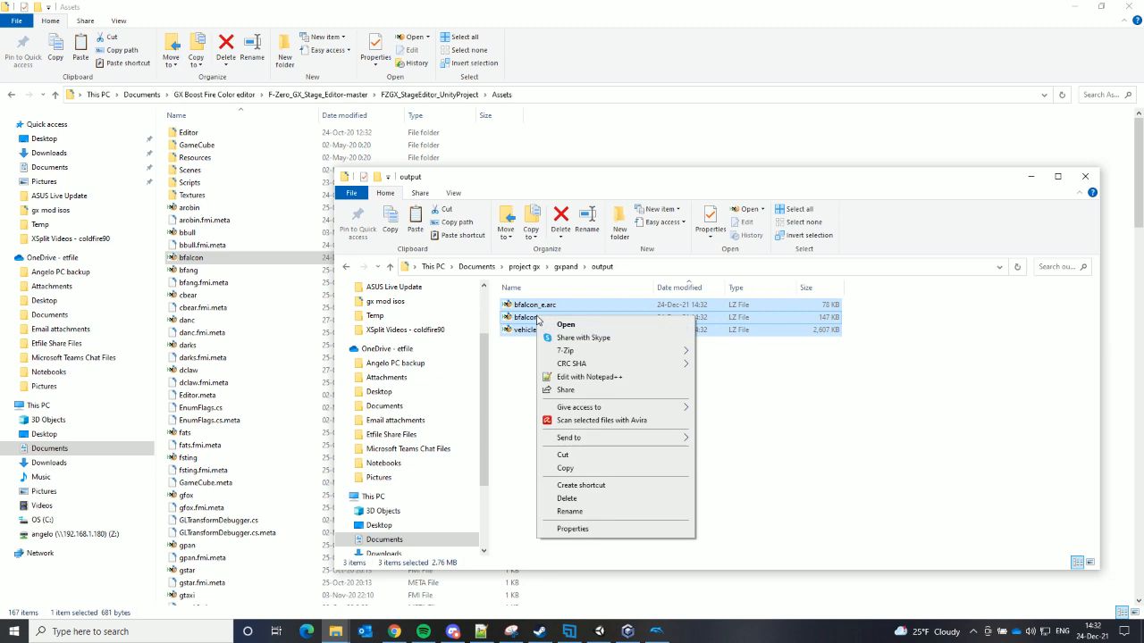
left_click(576, 469)
Paste the repacked archives into project gx\gx root folders\gx story testing\root\vehicle, replacing the existing files
left_click(338, 635)
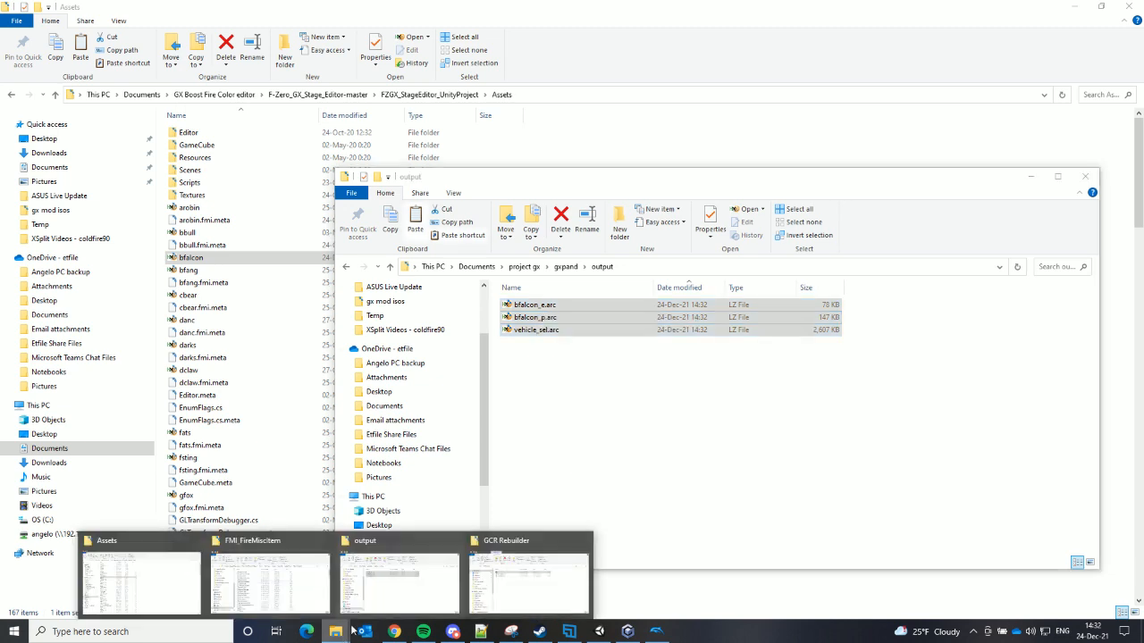
left_click(539, 267)
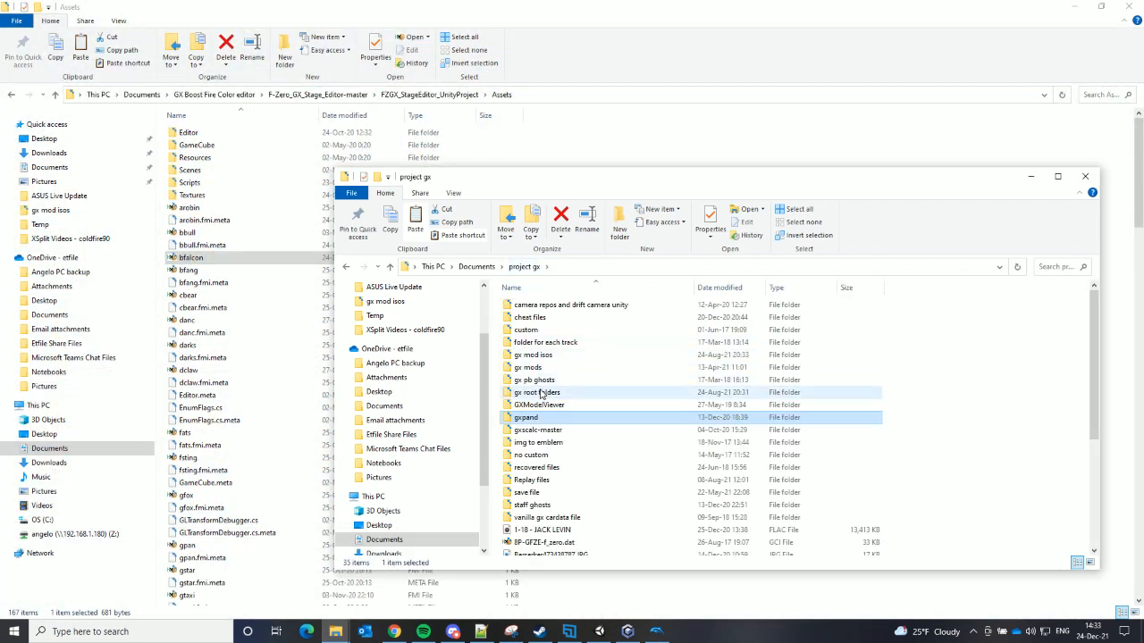
double_click(535, 394)
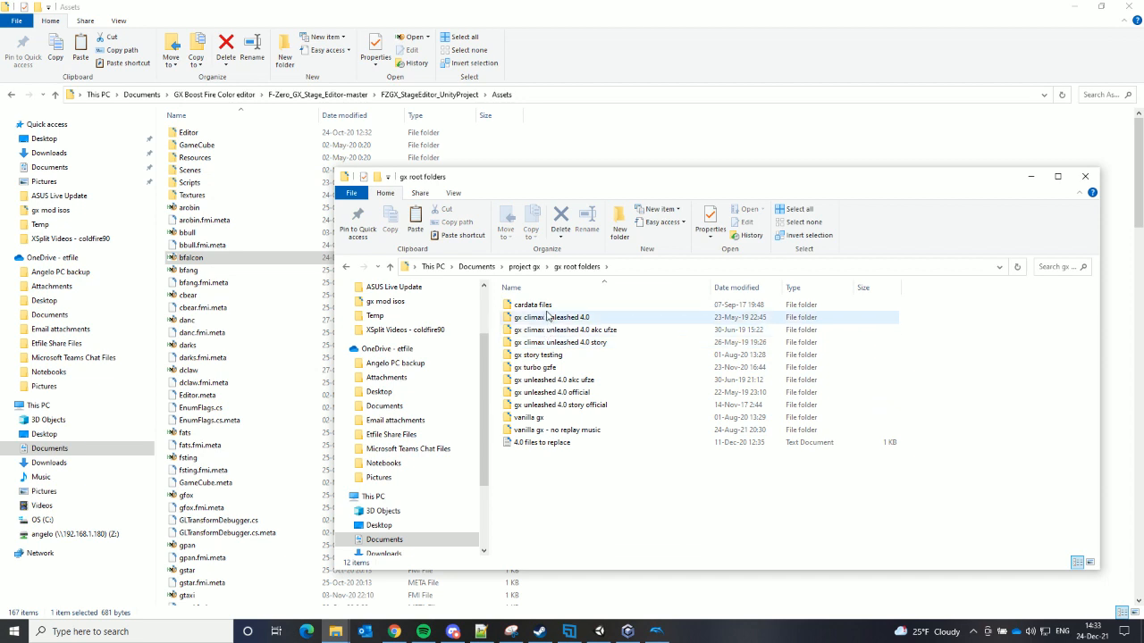
double_click(538, 356)
left_click(525, 305)
double_click(525, 306)
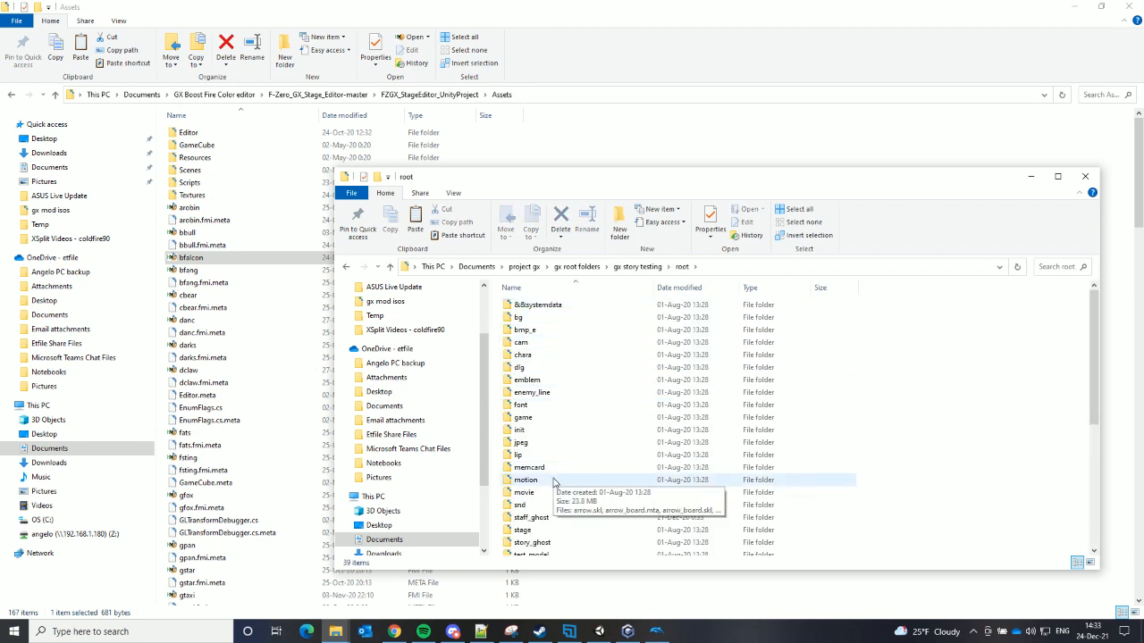
scroll(547, 507, "down", 2)
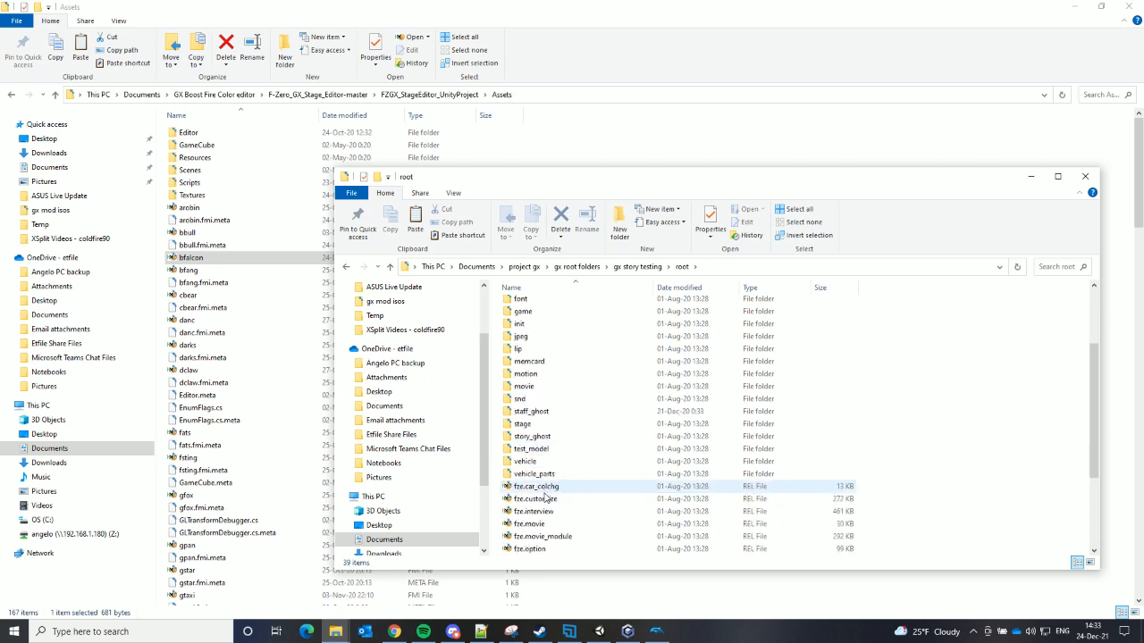
double_click(535, 468)
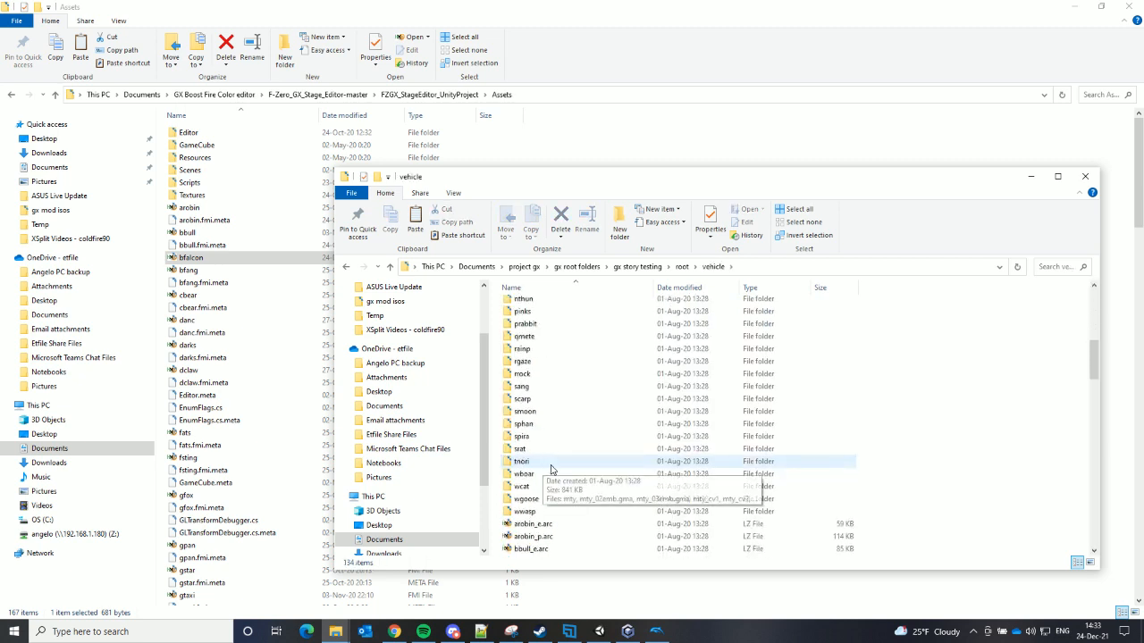
scroll(547, 472, "down", 14)
right_click(930, 454)
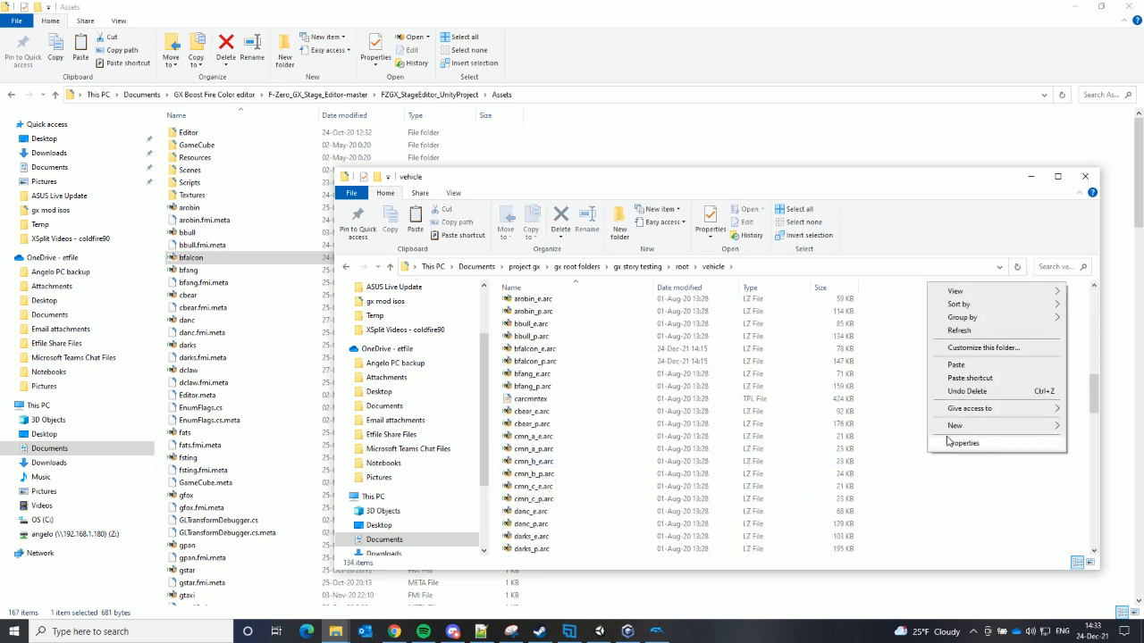
left_click(953, 367)
left_click(568, 224)
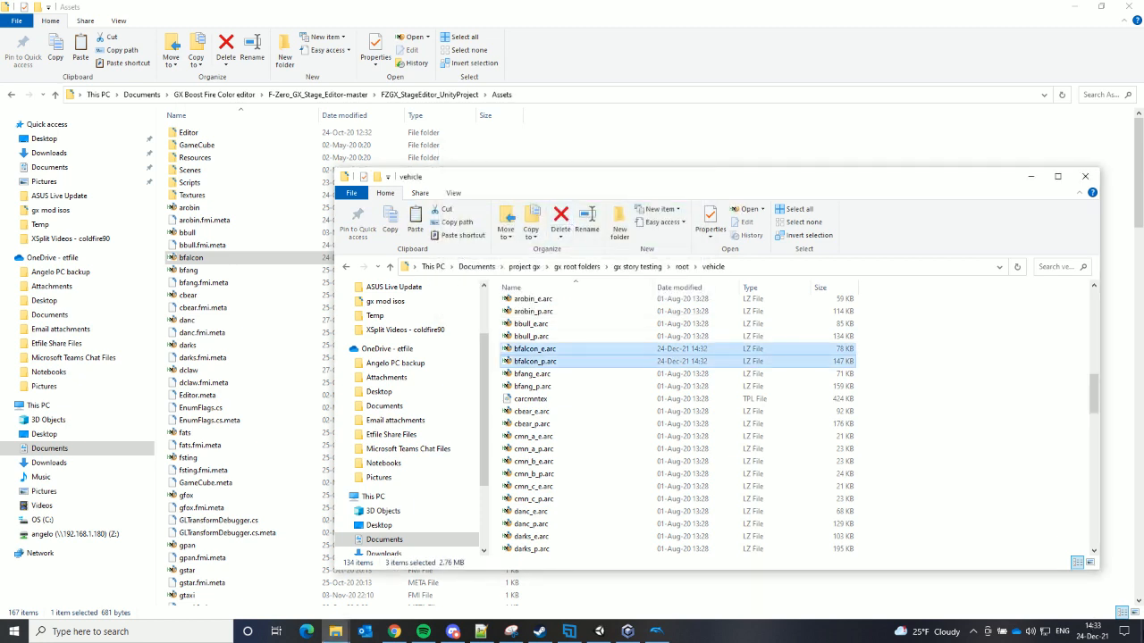
Minimize the open folder windows and launch the gcr application from the GCR Rebuilder desktop folder
left_click(1030, 177)
left_click(1074, 7)
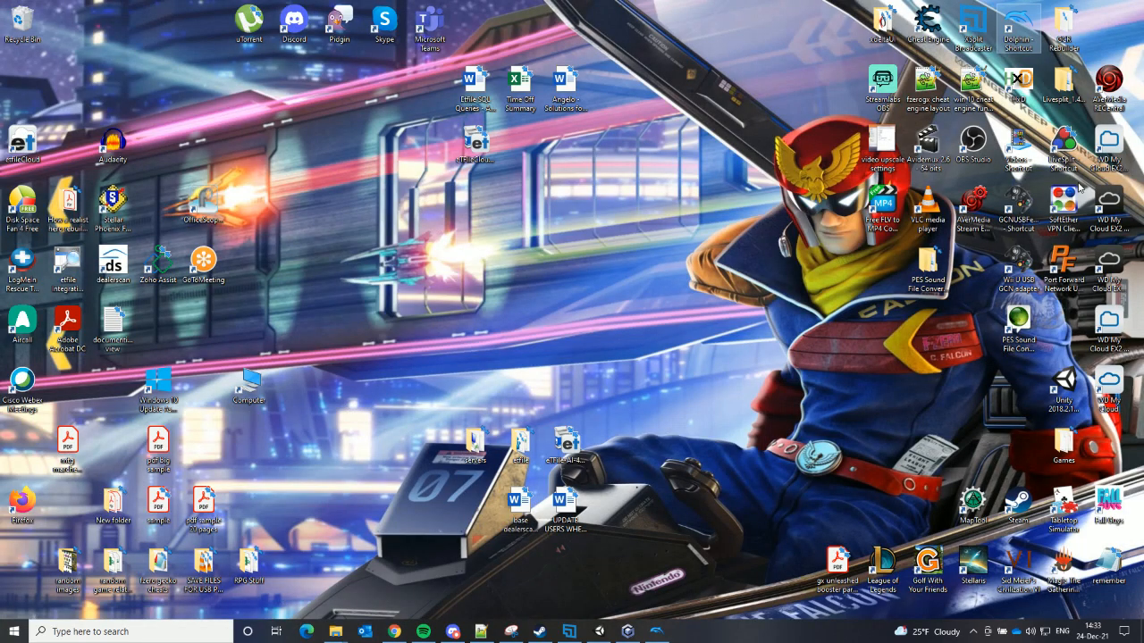
double_click(1062, 34)
double_click(368, 289)
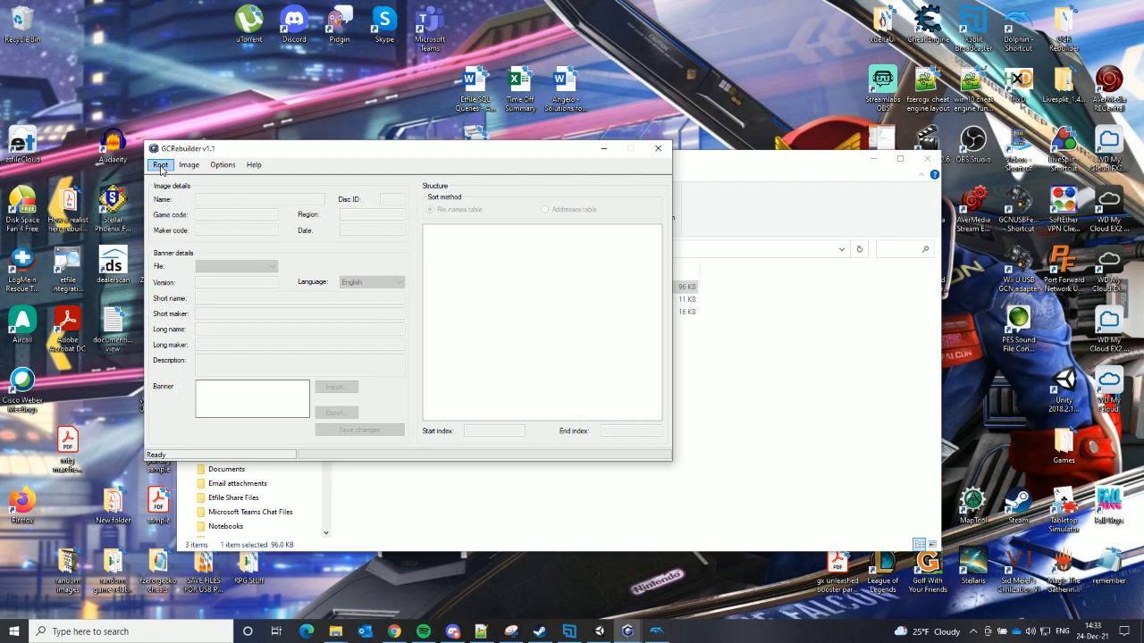
Start opening a root folder in GCRebuilder and browse to Documents\project gx\gx root folders
left_click(160, 167)
left_click(178, 179)
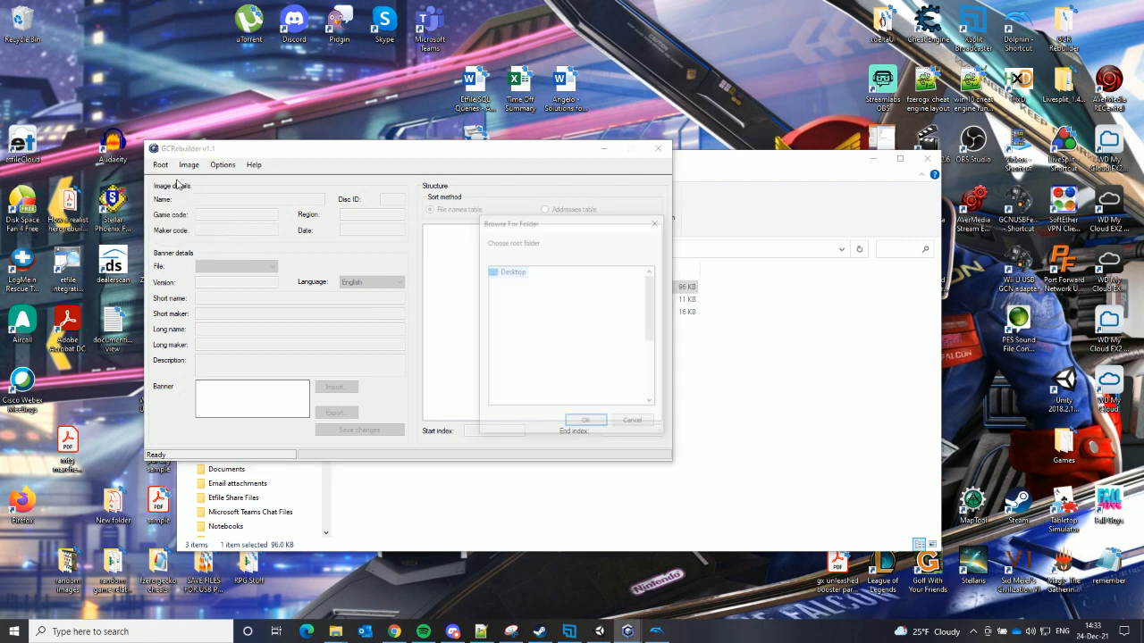
left_click(494, 298)
scroll(497, 300, "down", 4)
scroll(497, 299, "up", 5)
left_click(491, 296)
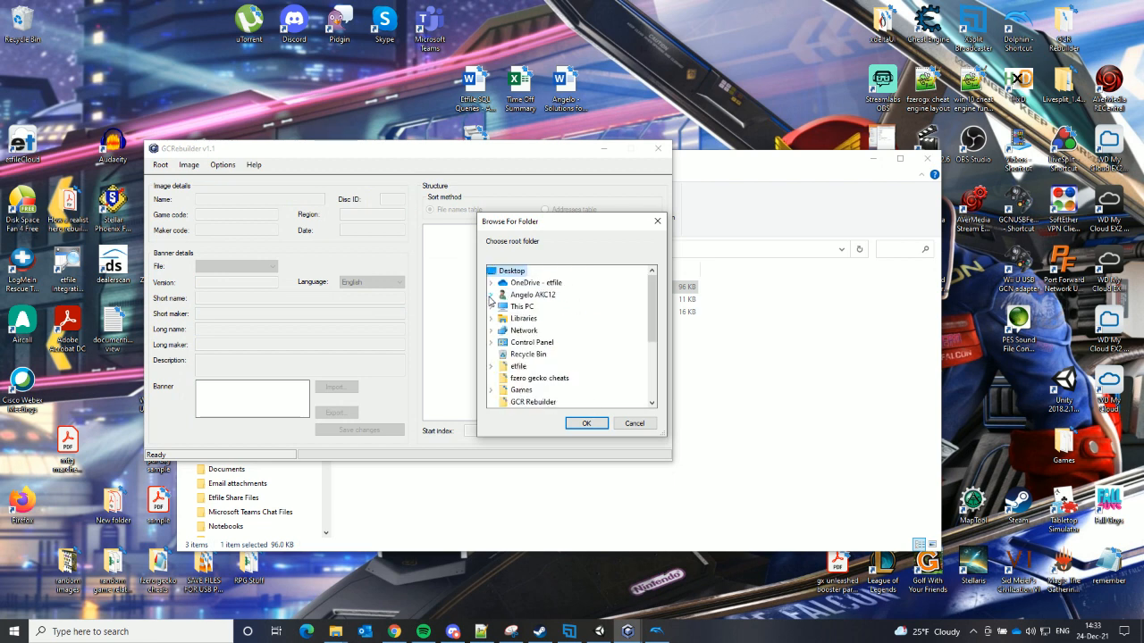
left_click(491, 308)
scroll(523, 375, "down", 2)
scroll(509, 322, "up", 1)
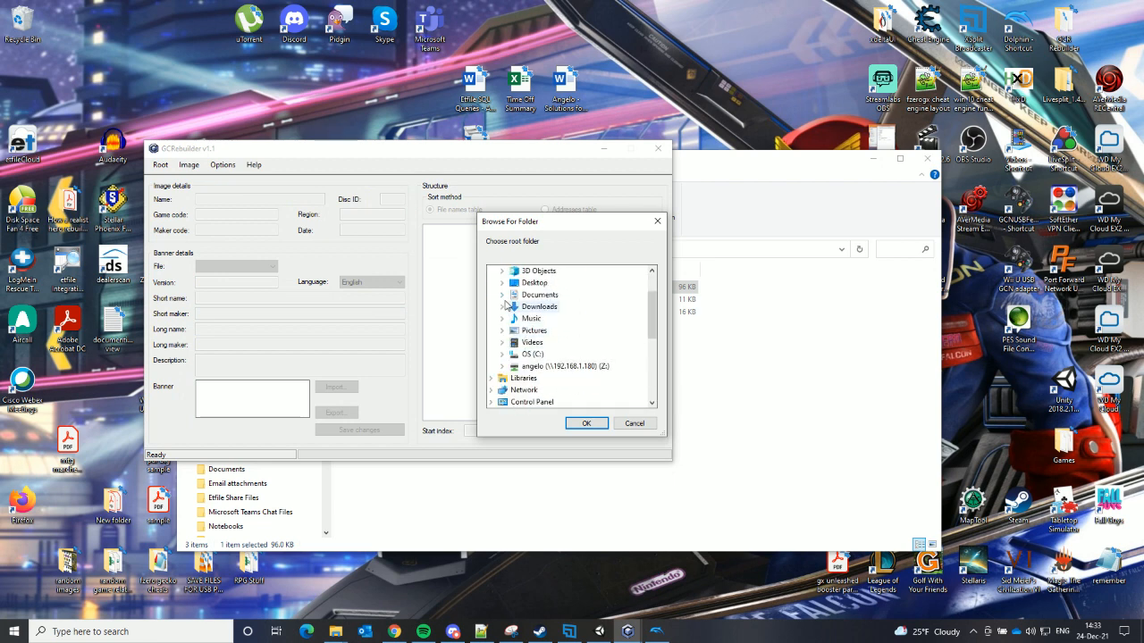
left_click(502, 296)
scroll(541, 367, "down", 6)
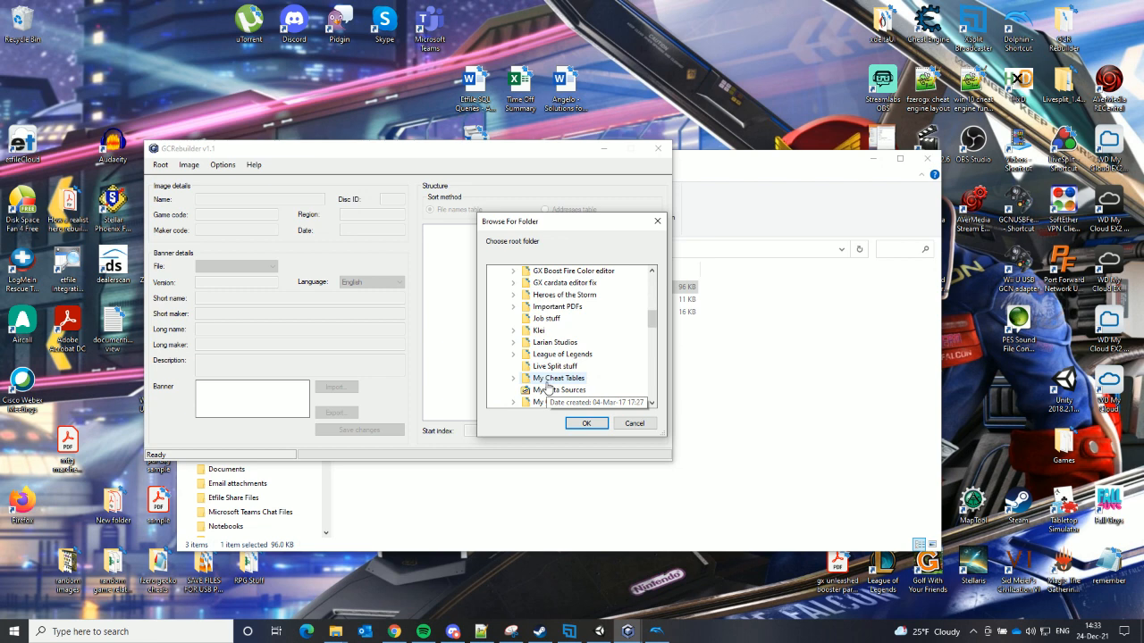
scroll(539, 358, "down", 4)
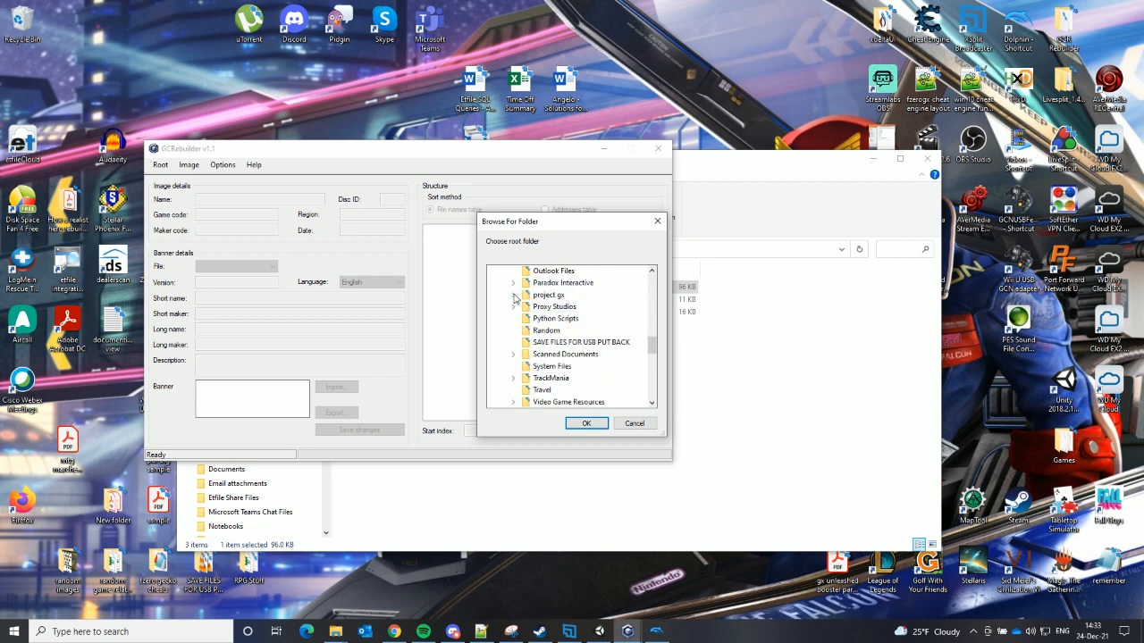
left_click(514, 298)
scroll(541, 347, "down", 1)
left_click(526, 331)
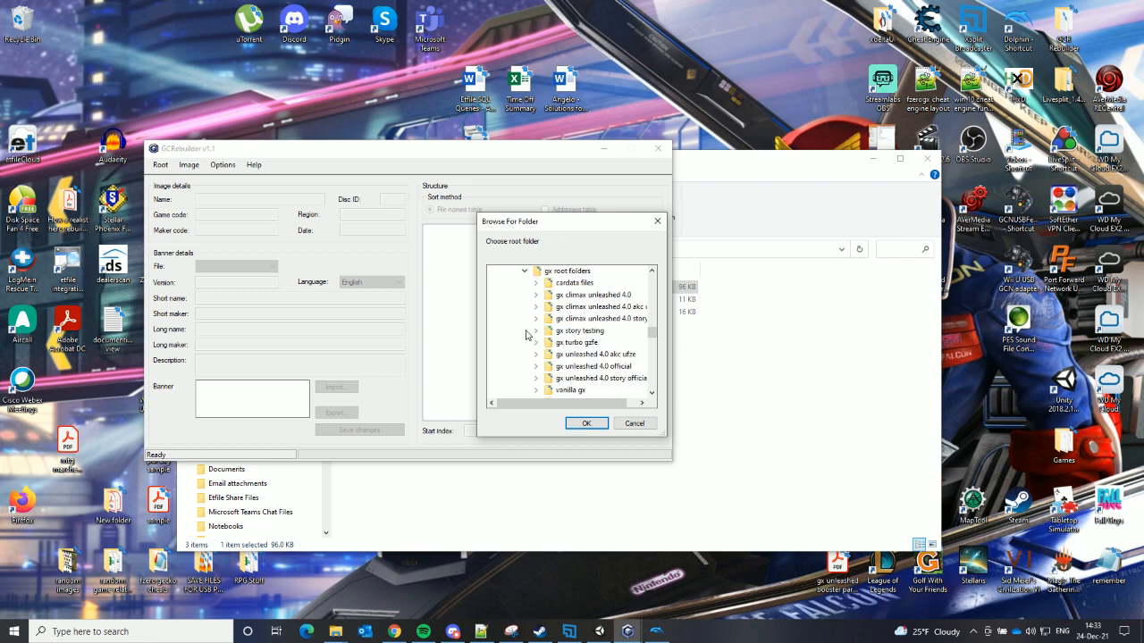
left_click(569, 631)
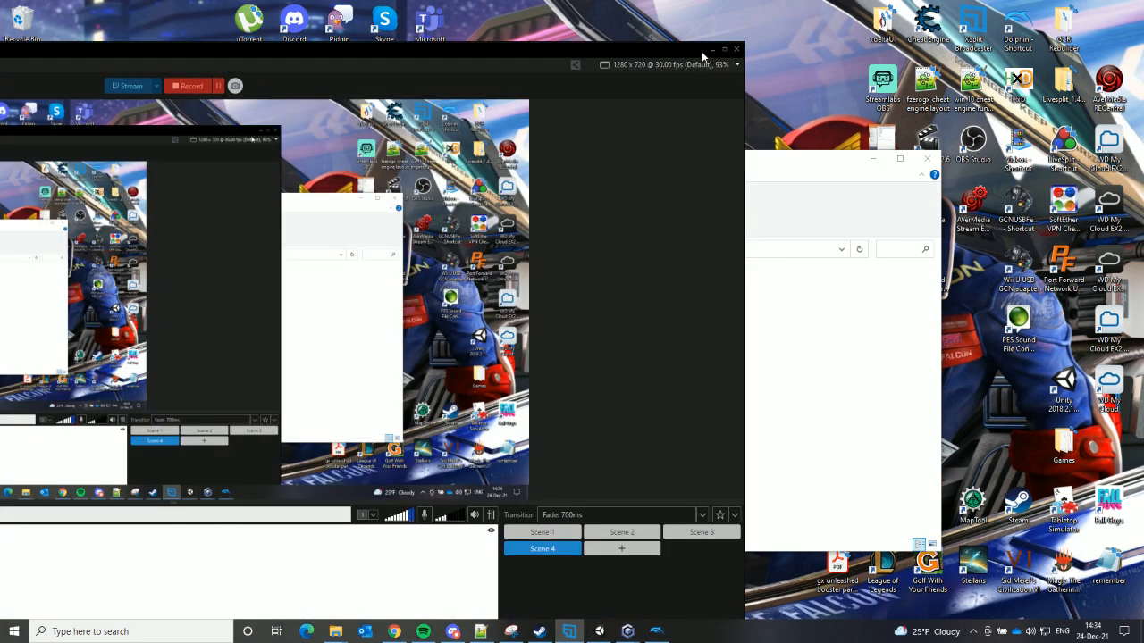
left_click(714, 50)
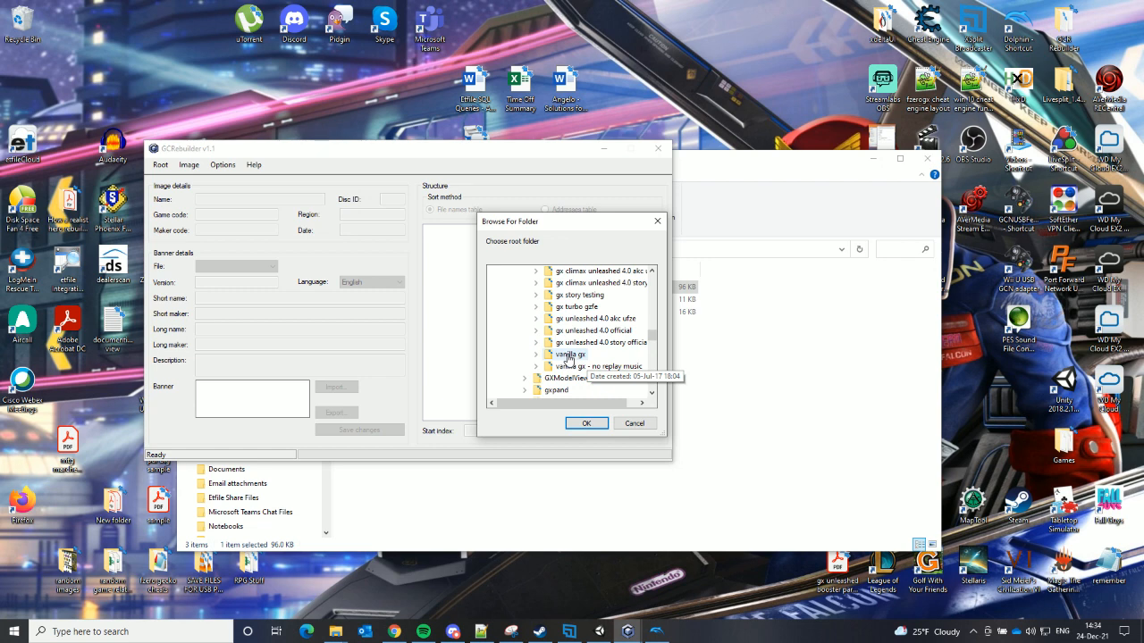
Choose the root folder inside gx story testing as the game root to open
left_click(537, 331)
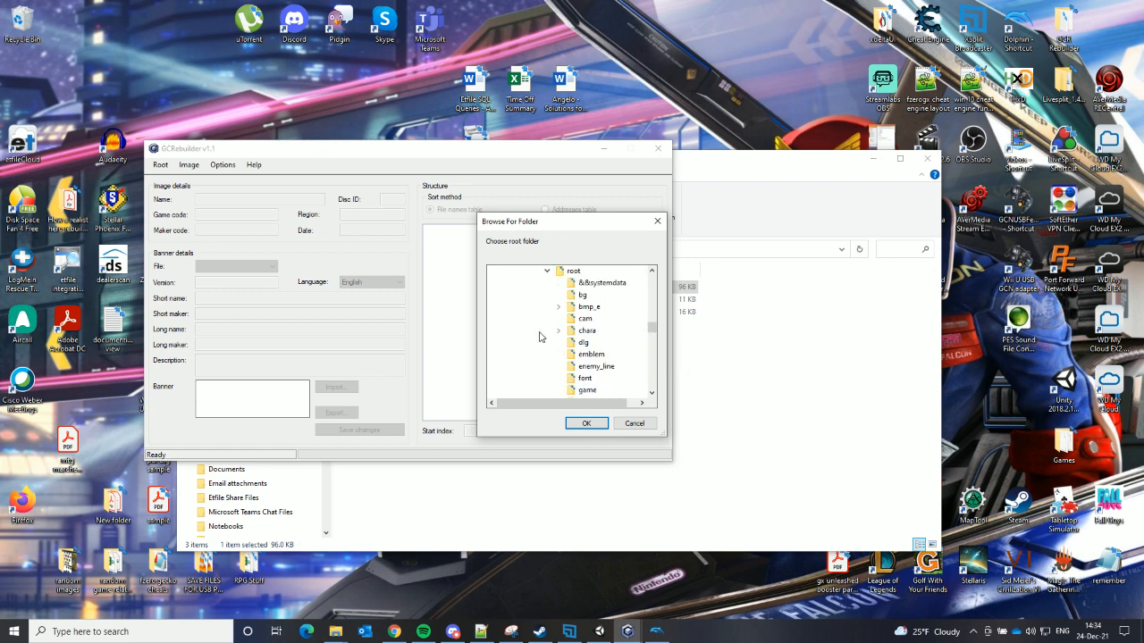
left_click(586, 423)
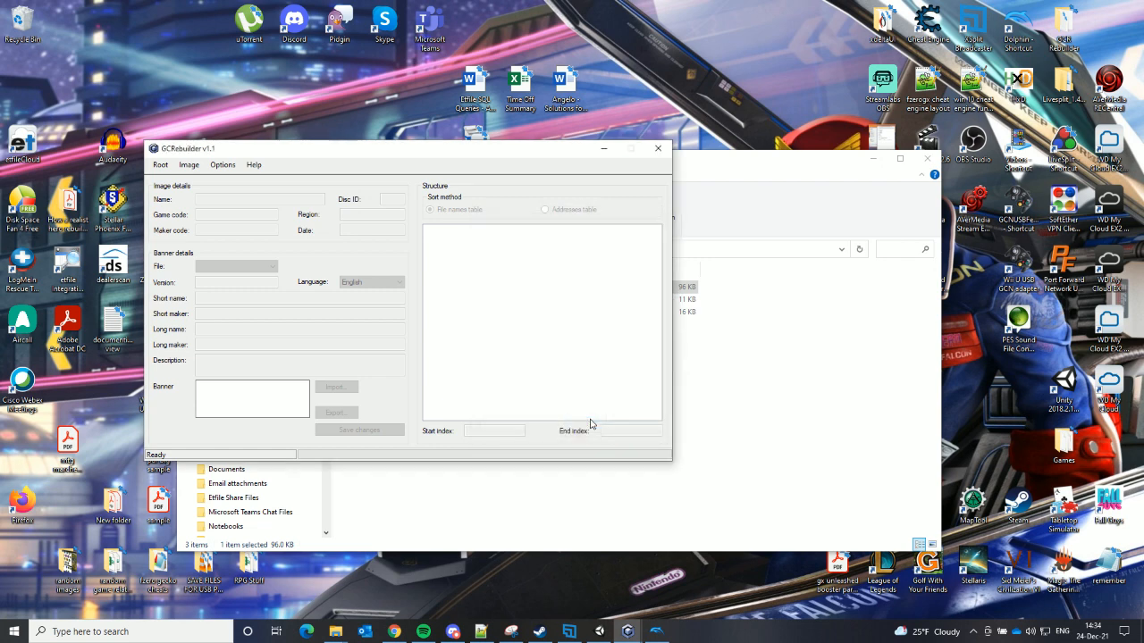
Set the output image to gx story test in the gx mod isos folder, overwriting the existing ISO, and rebuild it
left_click(160, 166)
left_click(179, 194)
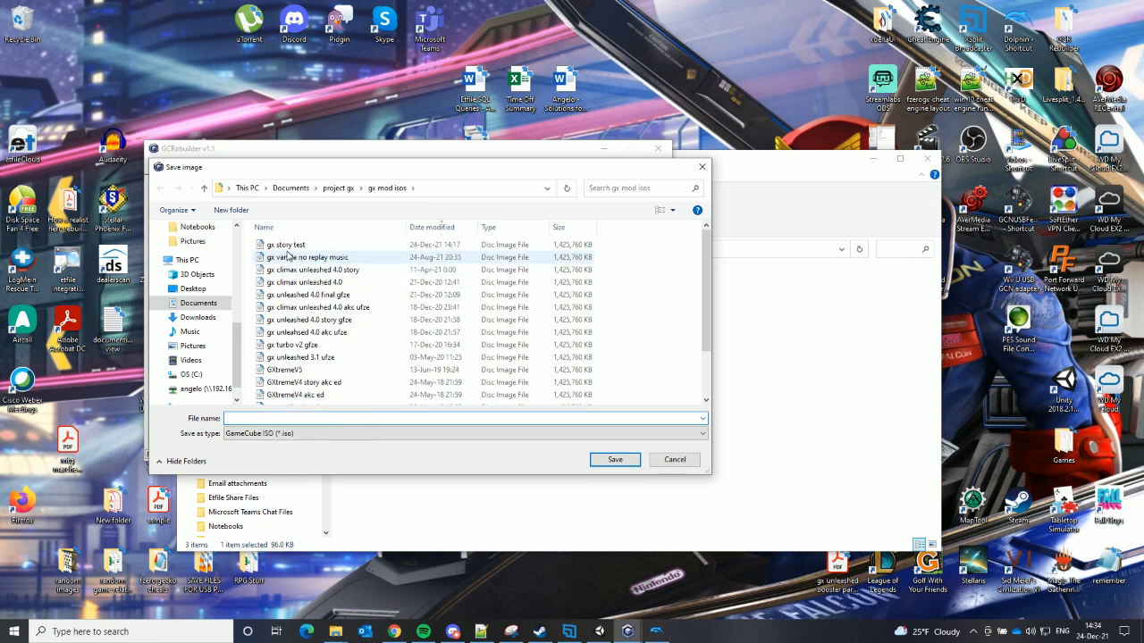
left_click(287, 246)
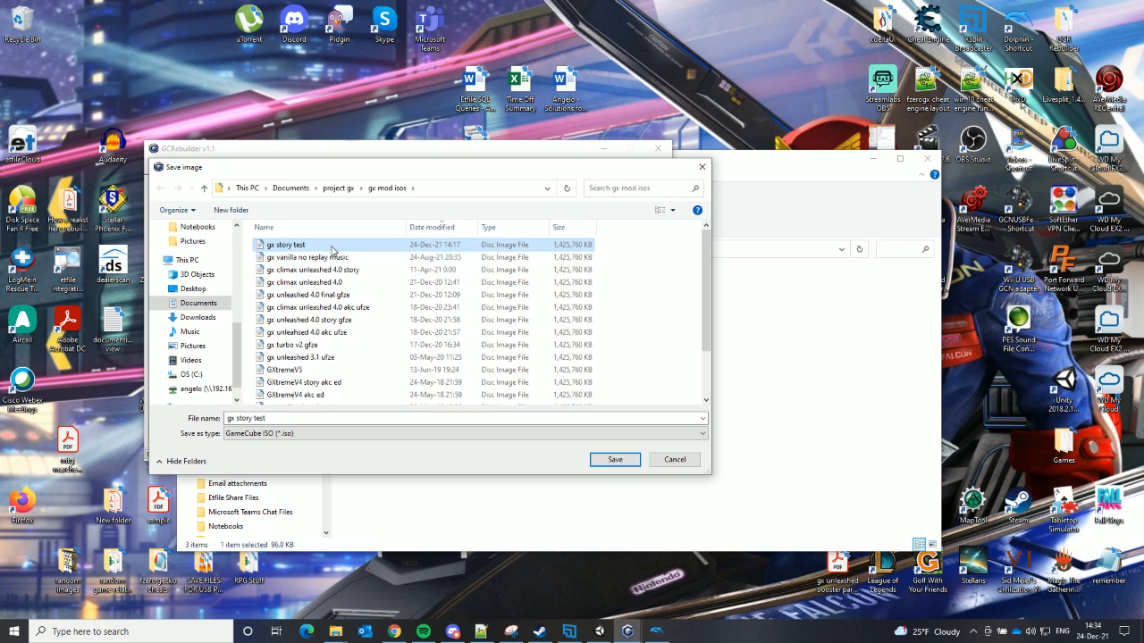
left_click(614, 460)
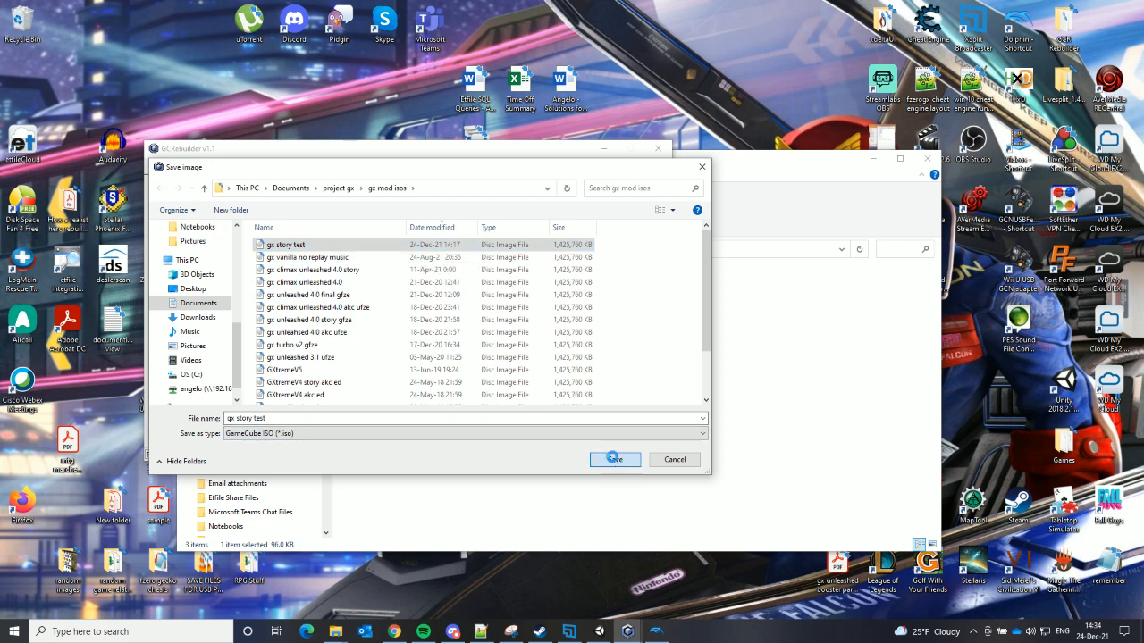
left_click(600, 317)
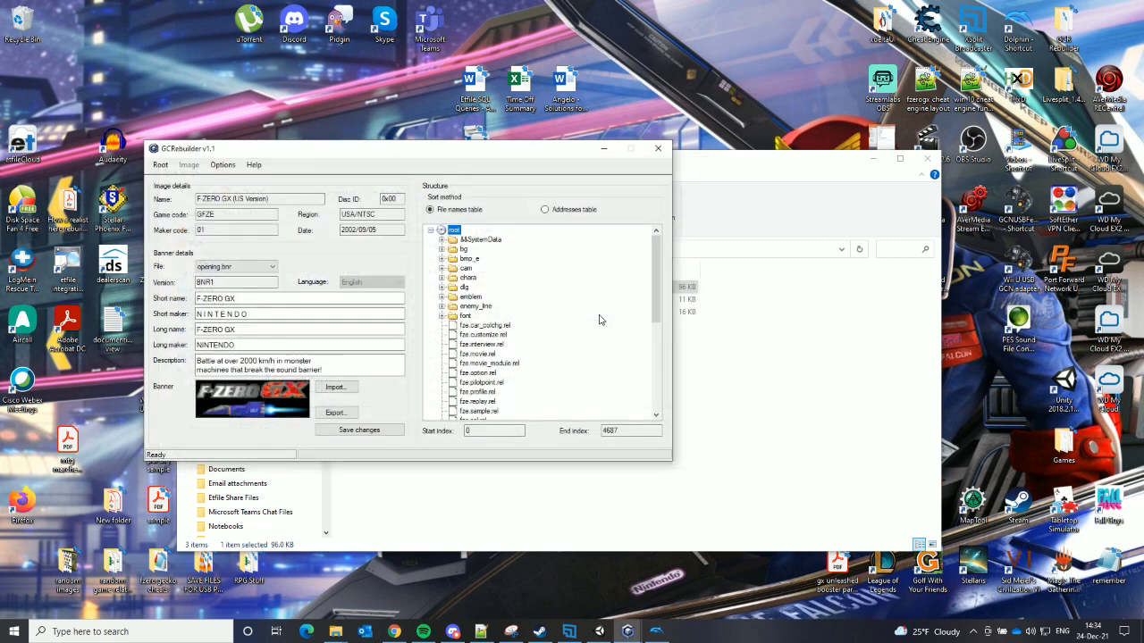
left_click(163, 167)
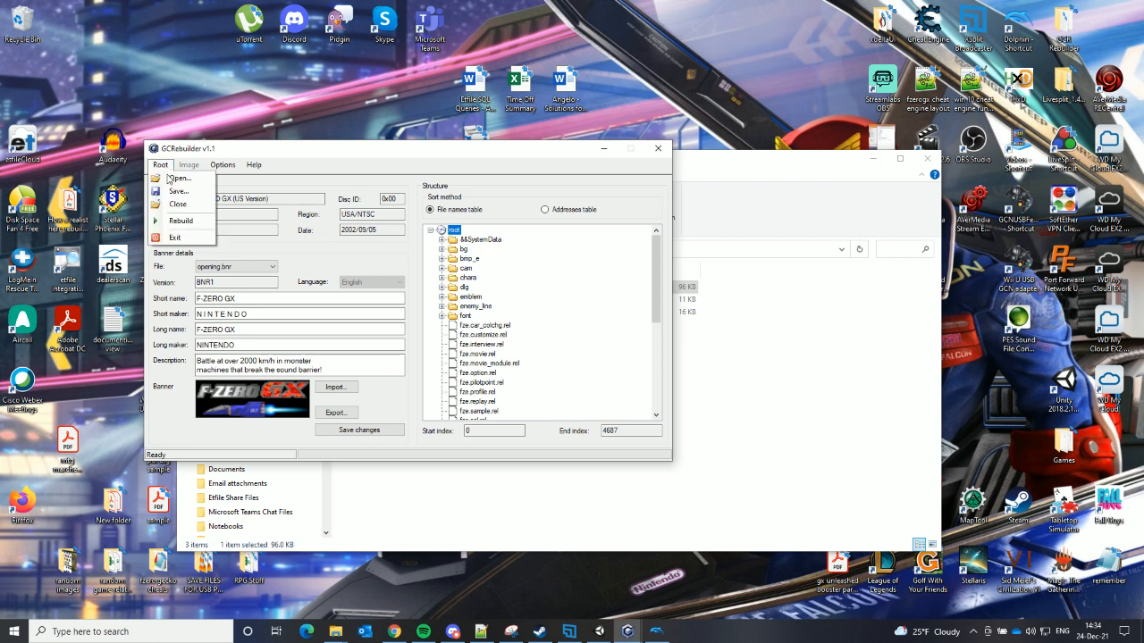
left_click(181, 222)
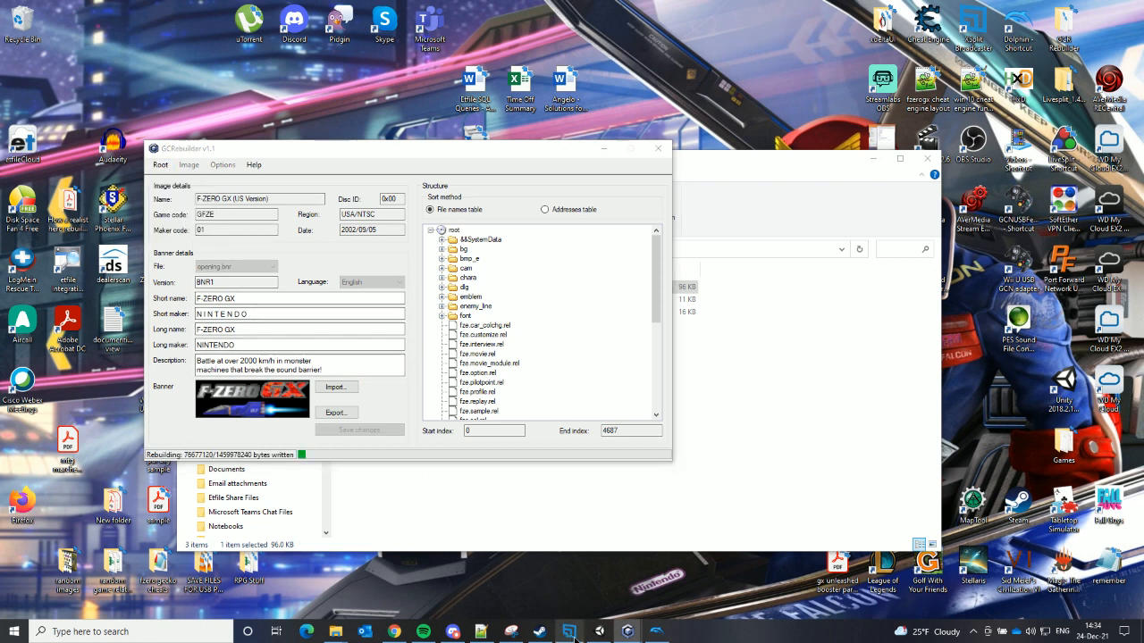
left_click(570, 632)
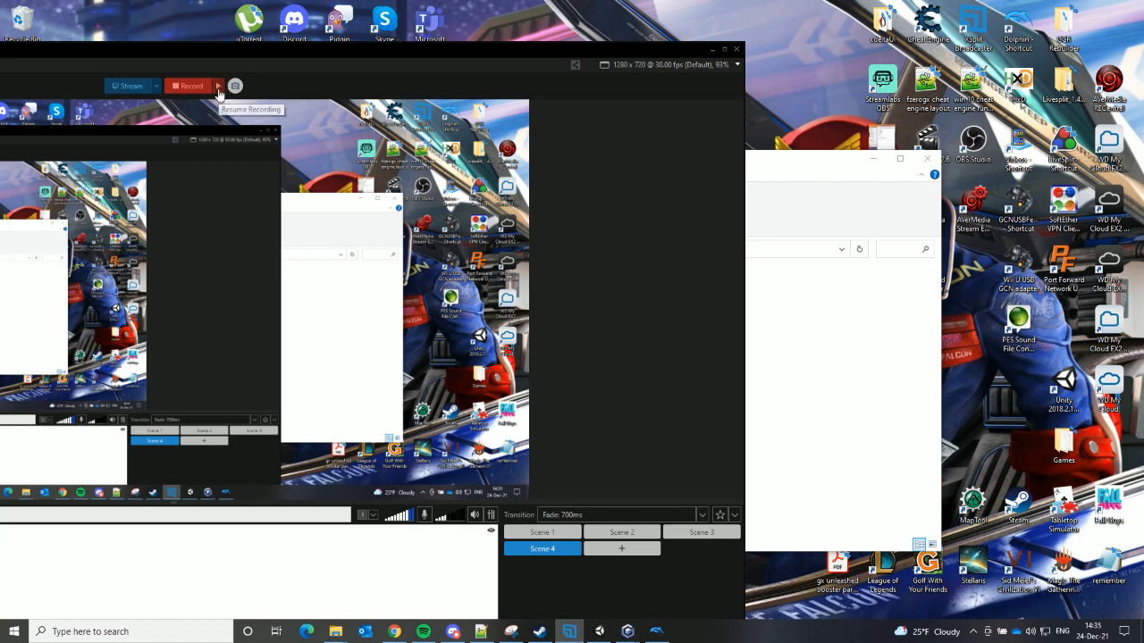
left_click(713, 51)
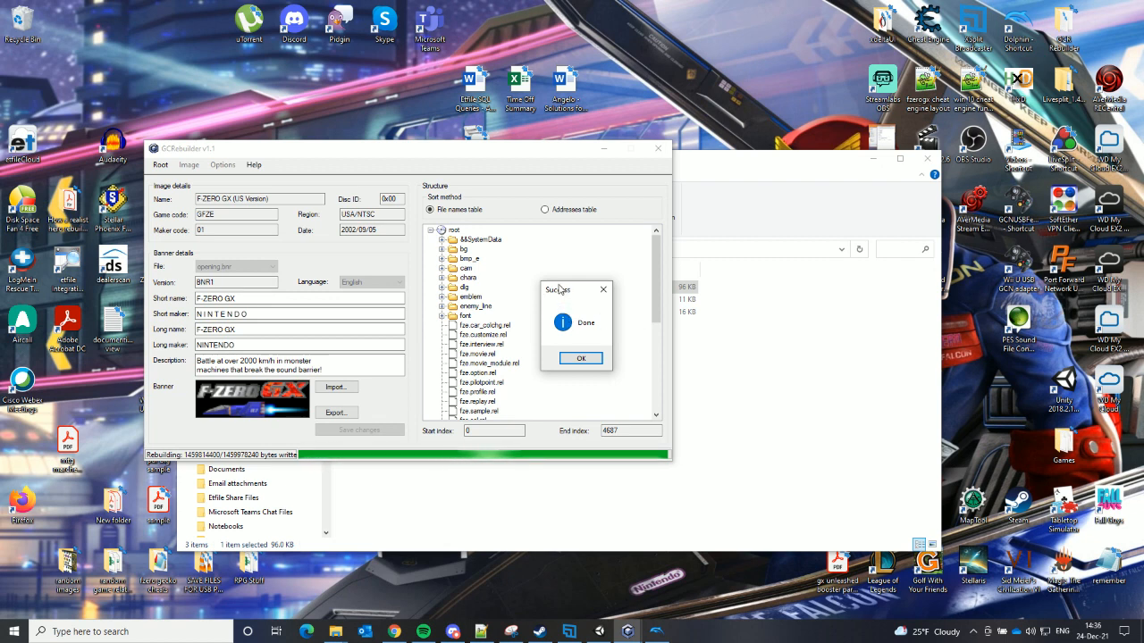
Dismiss the finished rebuild, switch to Dolphin, and check an F-ZERO GX entry's properties to identify the gx story test ISO
left_click(578, 361)
left_click(603, 156)
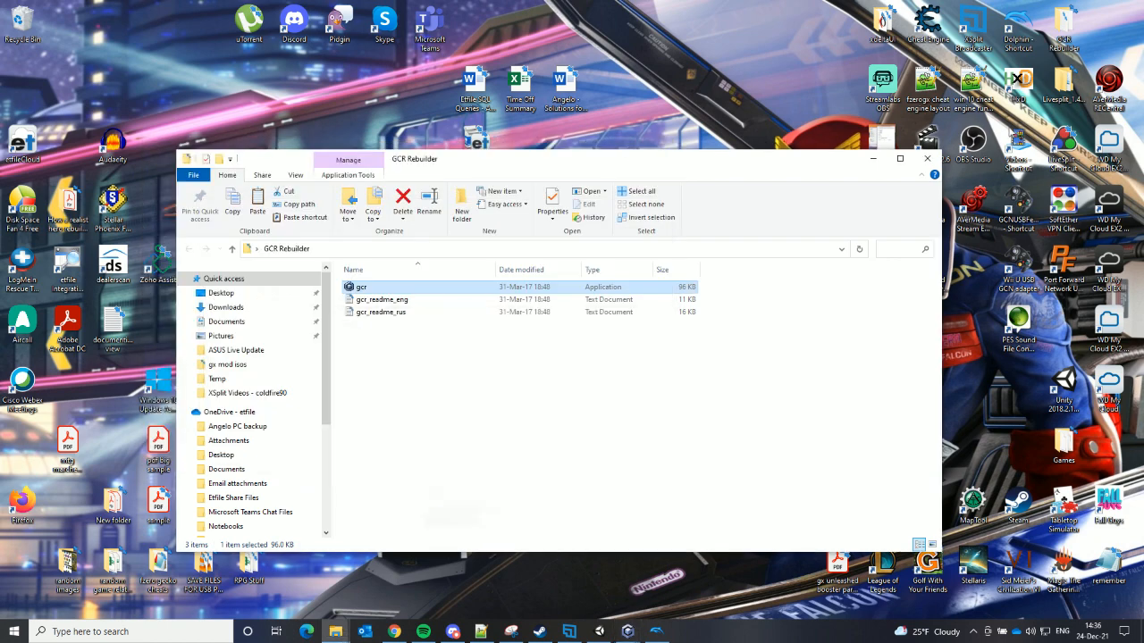
double_click(1016, 38)
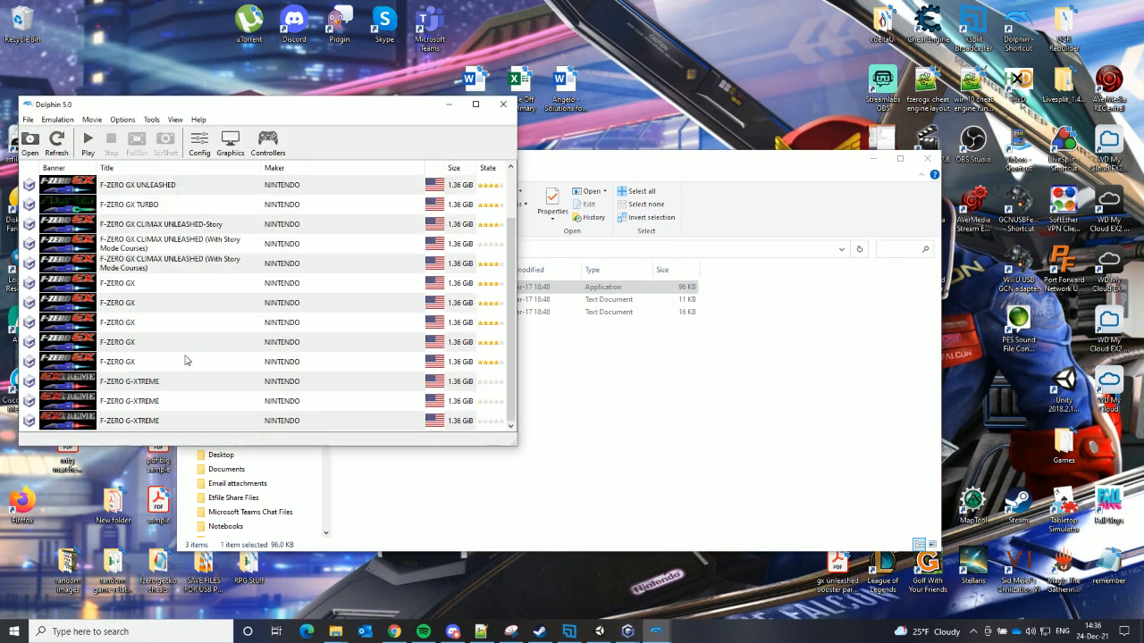
right_click(111, 349)
left_click(134, 351)
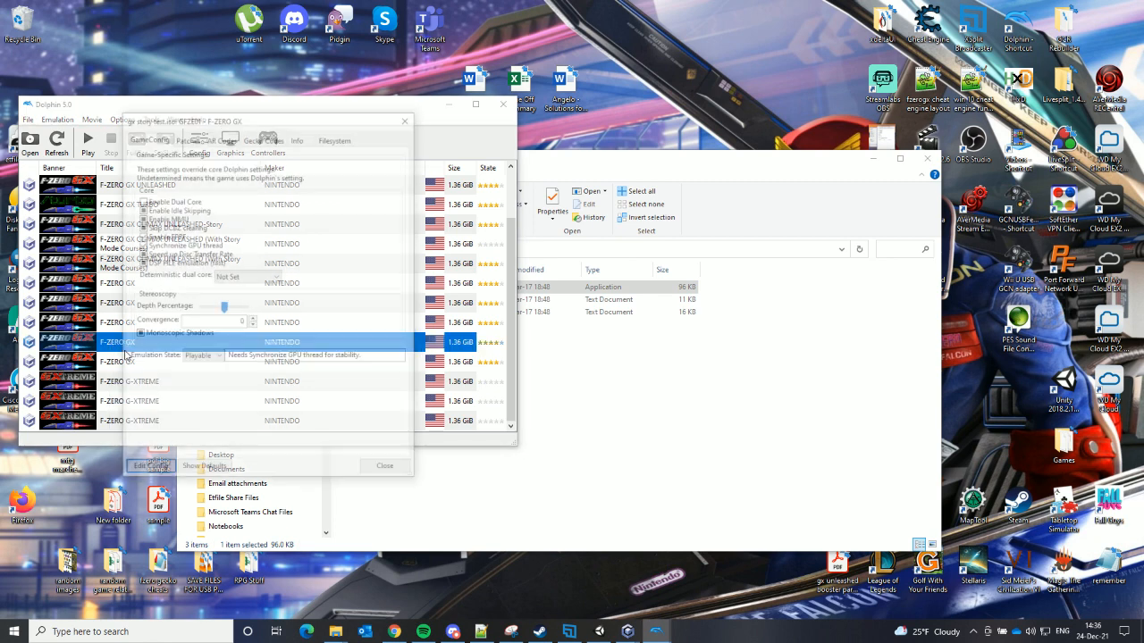
left_click(404, 121)
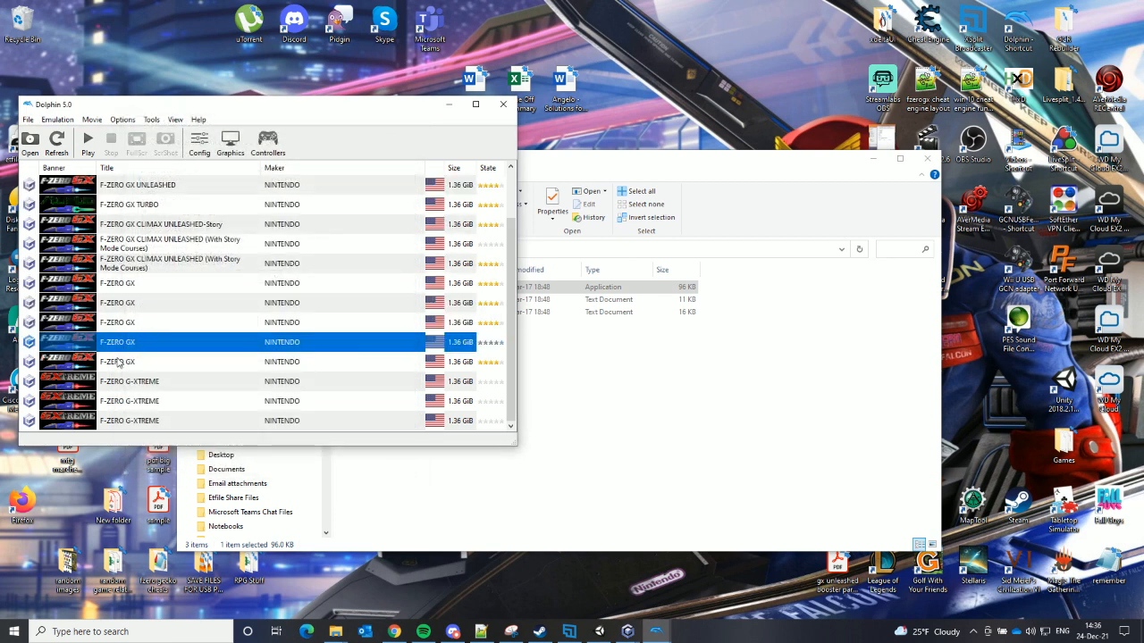
Boot the gx story test build of F-ZERO GX to test it, and stop the emulation when done
double_click(127, 344)
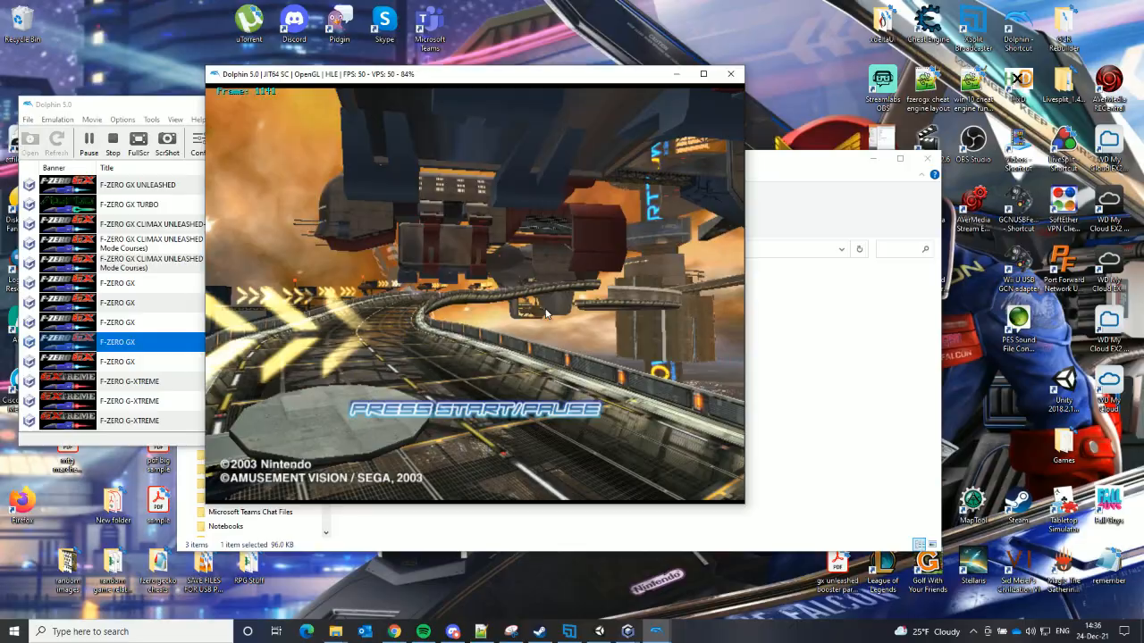
key("Escape")
left_click(590, 359)
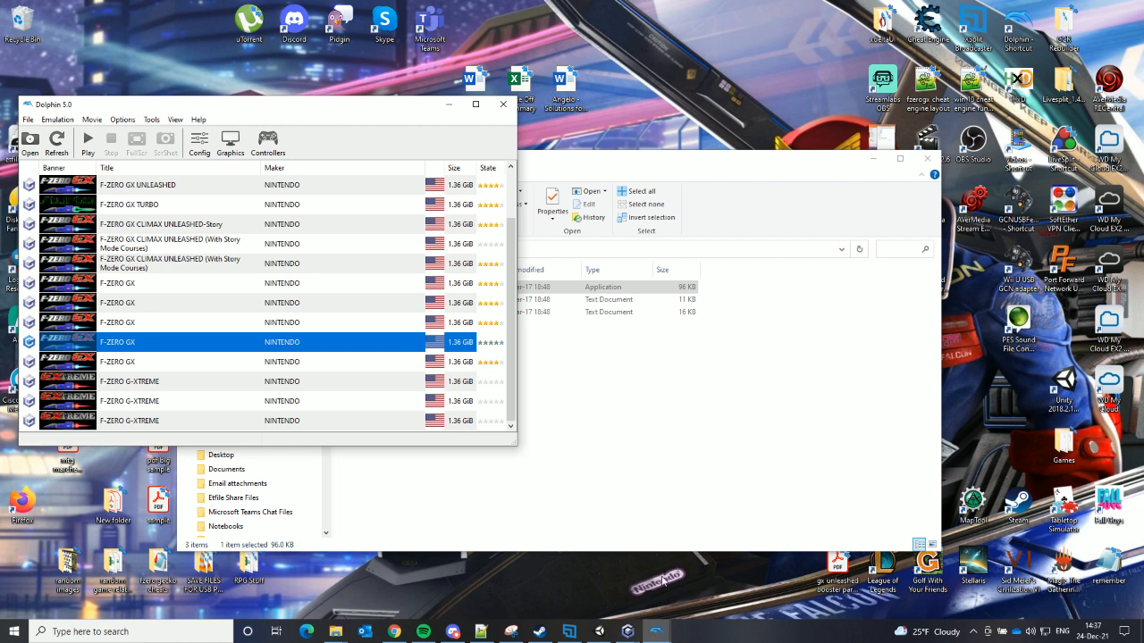
left_click(569, 632)
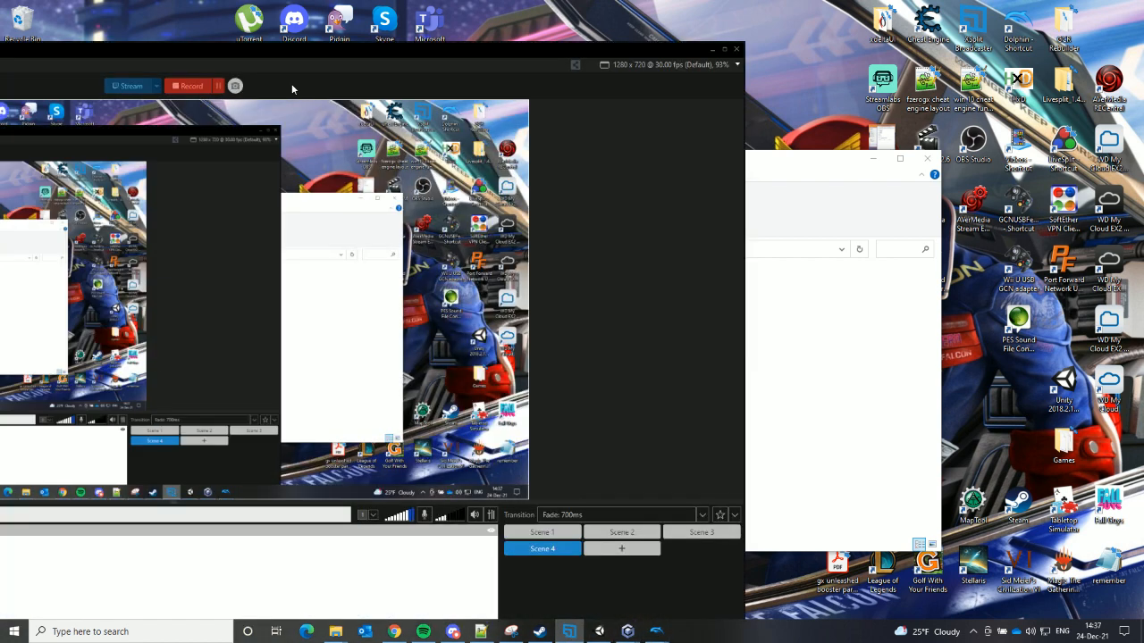